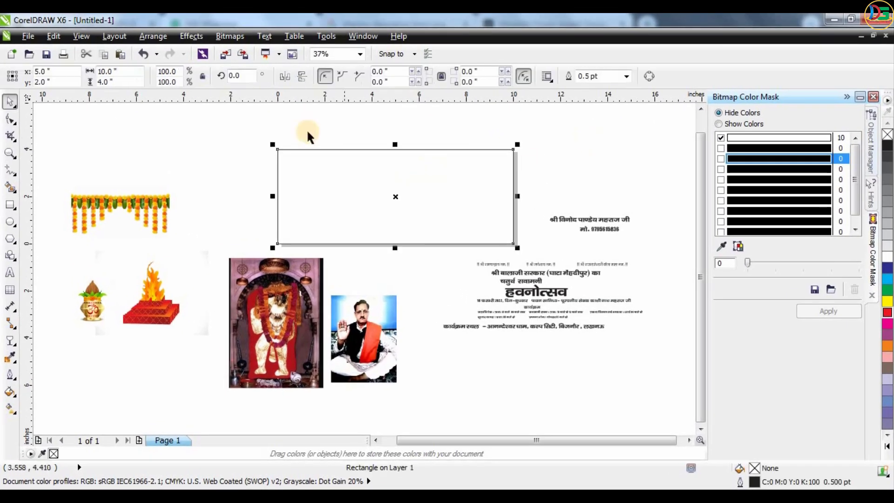
Lay a radial fountain fill across the banner rectangle with the Interactive Fill tool
{"action": "scroll", "coordinate": [307, 136], "scroll_direction": "up", "scroll_amount": 1}
{"action": "scroll", "coordinate": [286, 150], "scroll_direction": "down", "scroll_amount": 1}
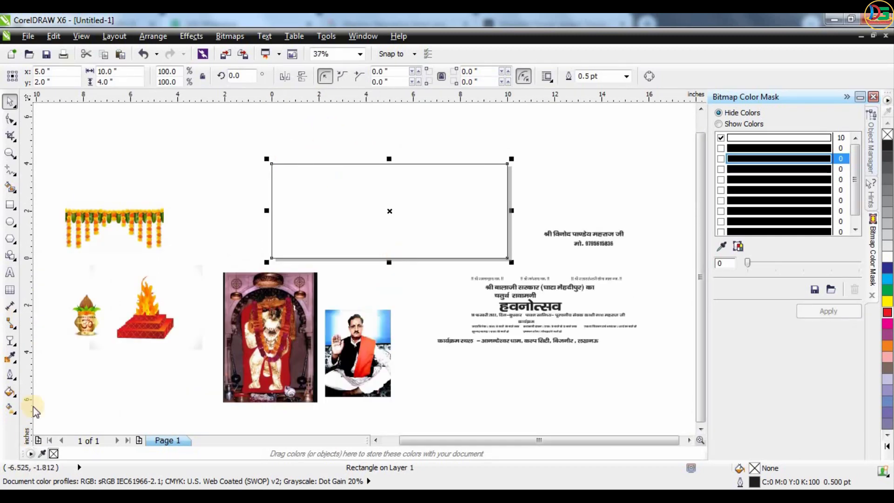
{"action": "left_click", "coordinate": [17, 406]}
{"action": "left_click_drag", "start_coordinate": [355, 196], "coordinate": [610, 197]}
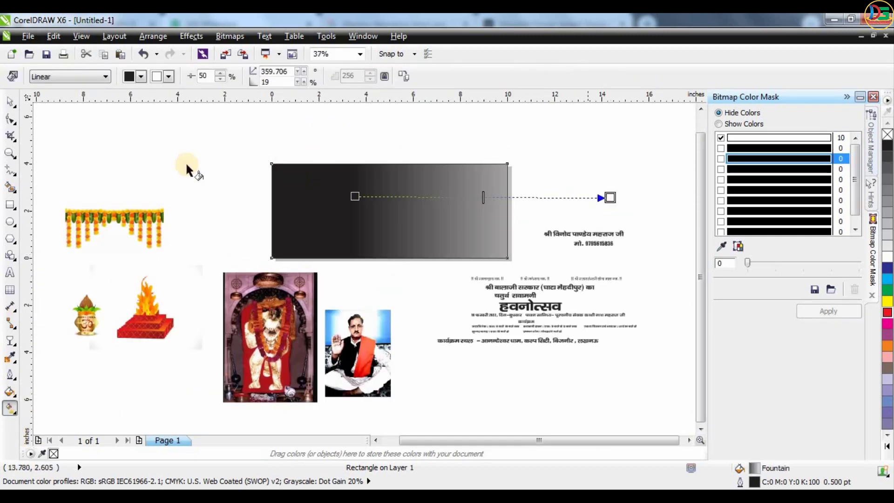
{"action": "left_click", "coordinate": [94, 79]}
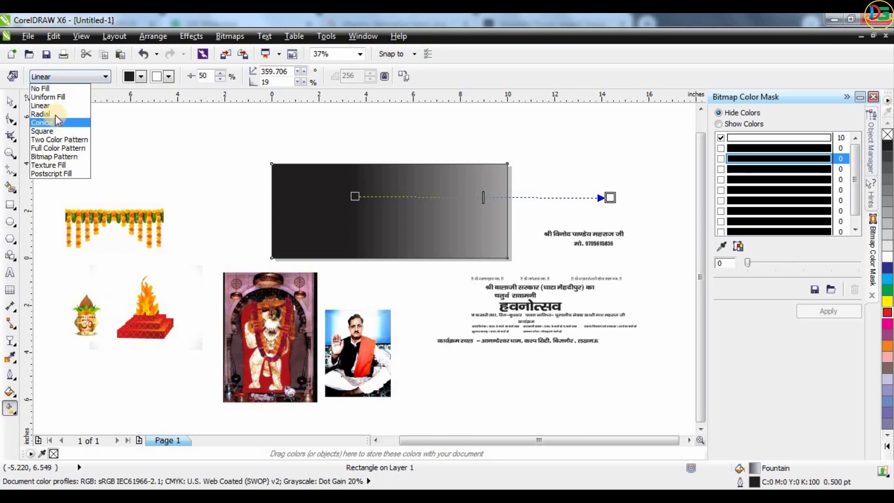
{"action": "left_click", "coordinate": [42, 113]}
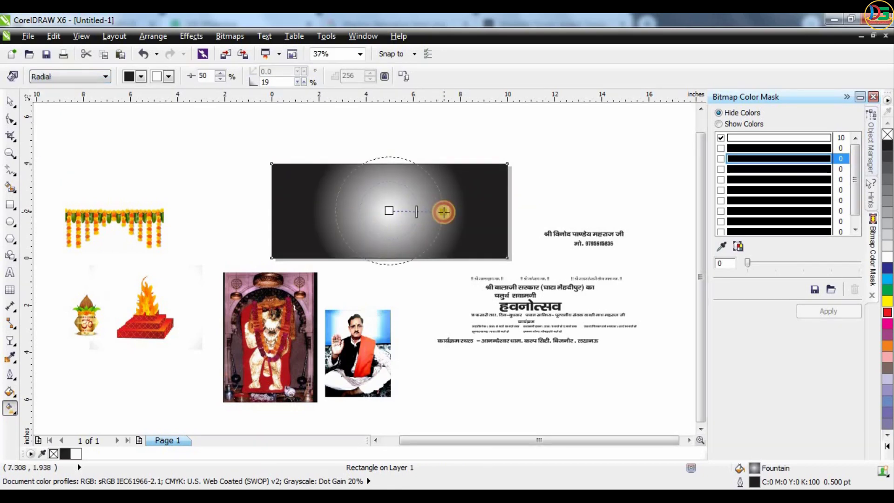
Make the radial gradient red at the edges and yellow at the centre, widening its spread
{"action": "left_click", "coordinate": [444, 212]}
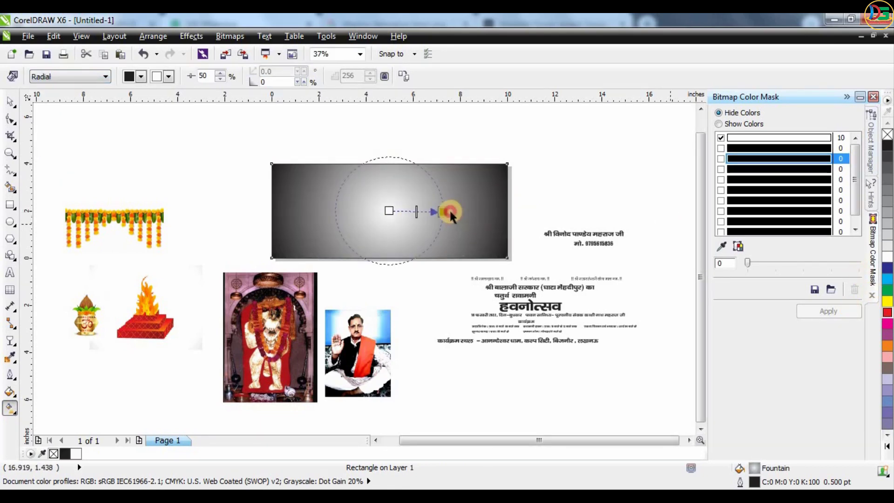
{"action": "left_click_drag", "start_coordinate": [888, 312], "coordinate": [455, 217]}
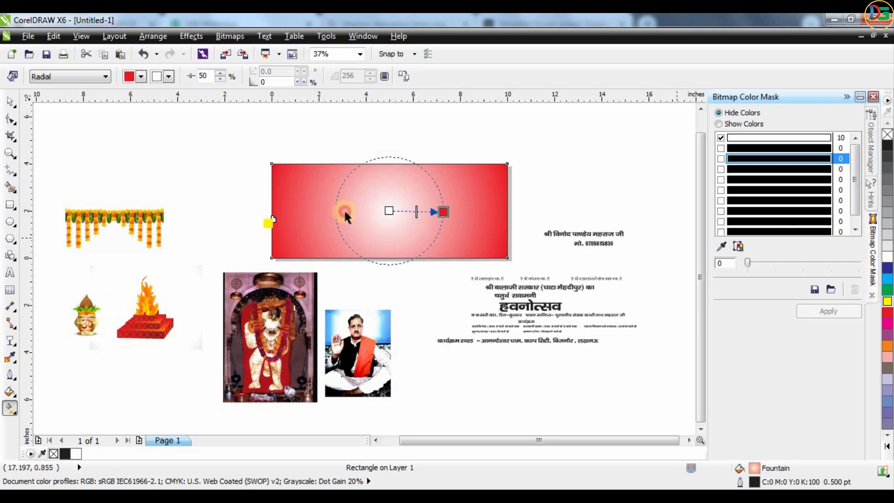
{"action": "left_click_drag", "start_coordinate": [388, 218], "coordinate": [389, 212]}
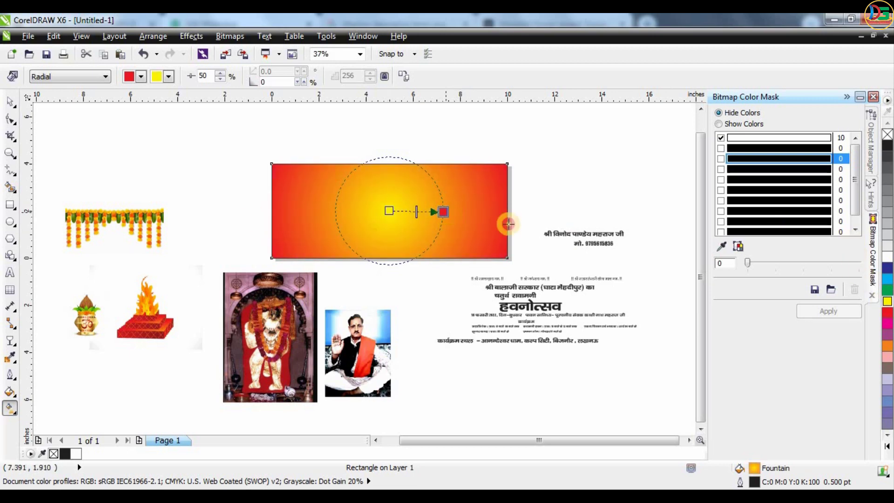
{"action": "mouse_move", "coordinate": [509, 224]}
{"action": "left_mouse_down"}
{"action": "mouse_move", "coordinate": [536, 228]}
{"action": "mouse_move", "coordinate": [531, 211]}
{"action": "left_mouse_up"}
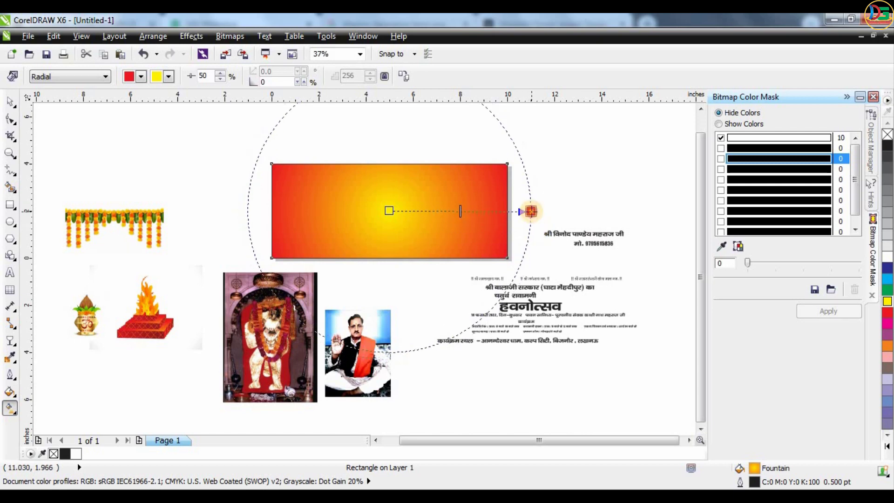
{"action": "left_click", "coordinate": [9, 103]}
Set the gradient rectangle's outline width to None
{"action": "scroll", "coordinate": [443, 191], "scroll_direction": "up", "scroll_amount": 2}
{"action": "left_click", "coordinate": [455, 190]}
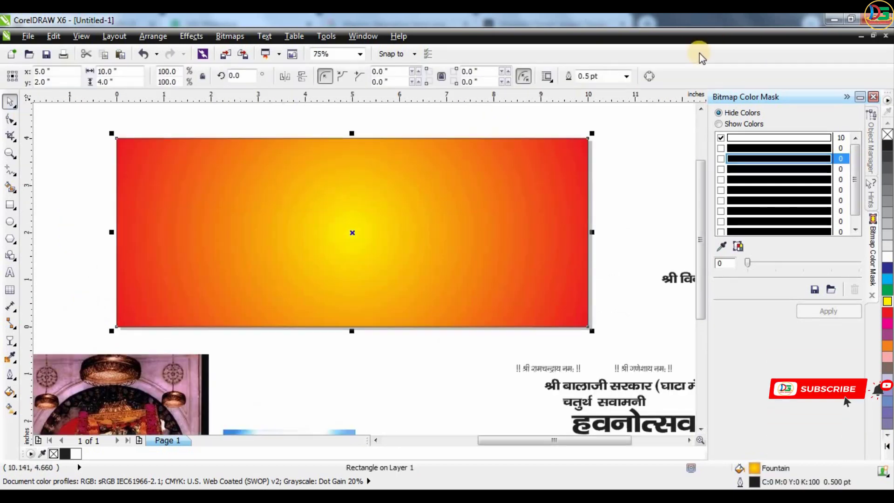
{"action": "left_click", "coordinate": [625, 76]}
{"action": "left_click", "coordinate": [590, 89]}
{"action": "key", "text": "Escape"}
Move the marigold garland picture onto the gradient rectangle
{"action": "scroll", "coordinate": [511, 180], "scroll_direction": "down", "scroll_amount": 2}
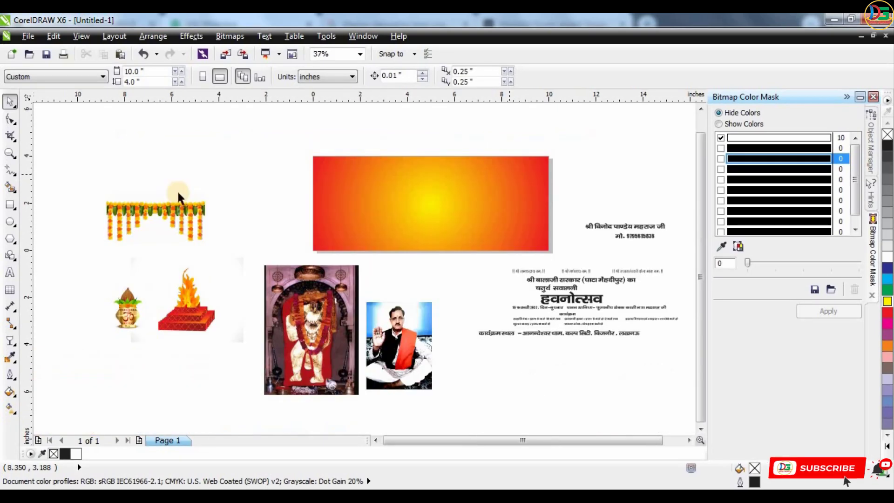
{"action": "mouse_move", "coordinate": [161, 226]}
{"action": "left_mouse_down"}
{"action": "mouse_move", "coordinate": [359, 193]}
{"action": "mouse_move", "coordinate": [387, 200]}
{"action": "mouse_move", "coordinate": [400, 181]}
{"action": "left_mouse_up"}
{"action": "scroll", "coordinate": [390, 201], "scroll_direction": "up", "scroll_amount": 2}
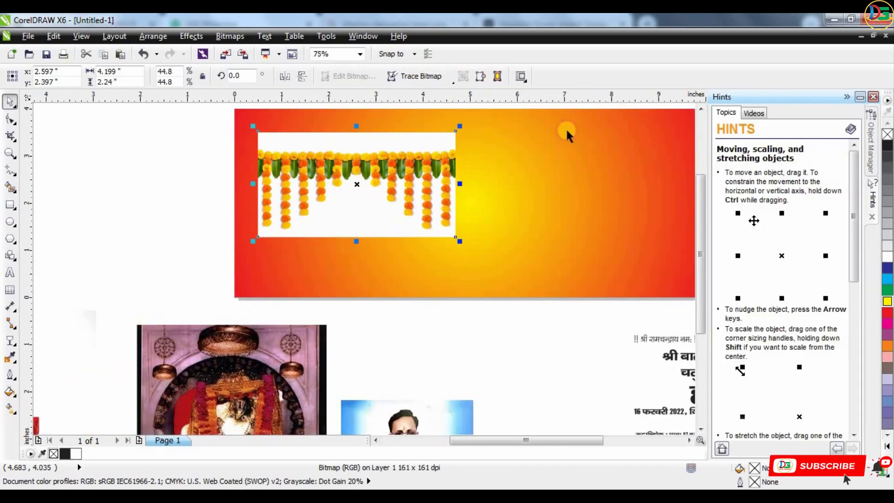
Hide the garland's white background with Bitmap Color Mask at 40 tolerance
{"action": "left_click", "coordinate": [498, 76]}
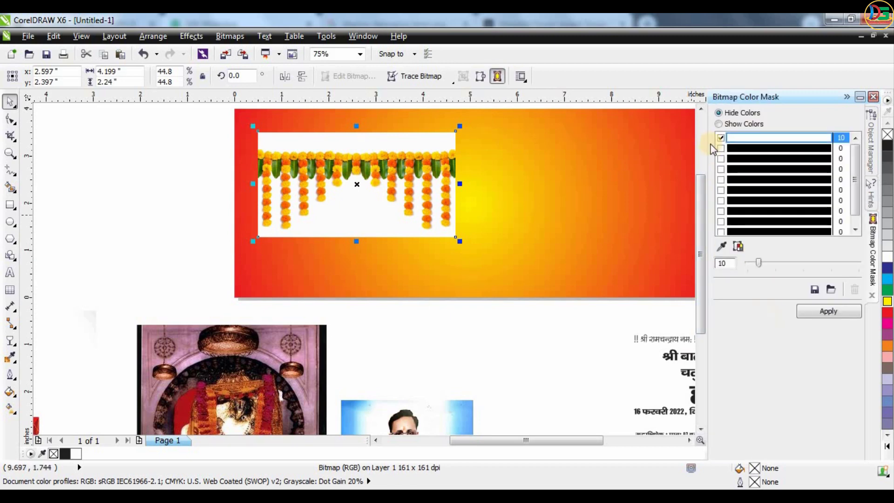
{"action": "left_click", "coordinate": [752, 236]}
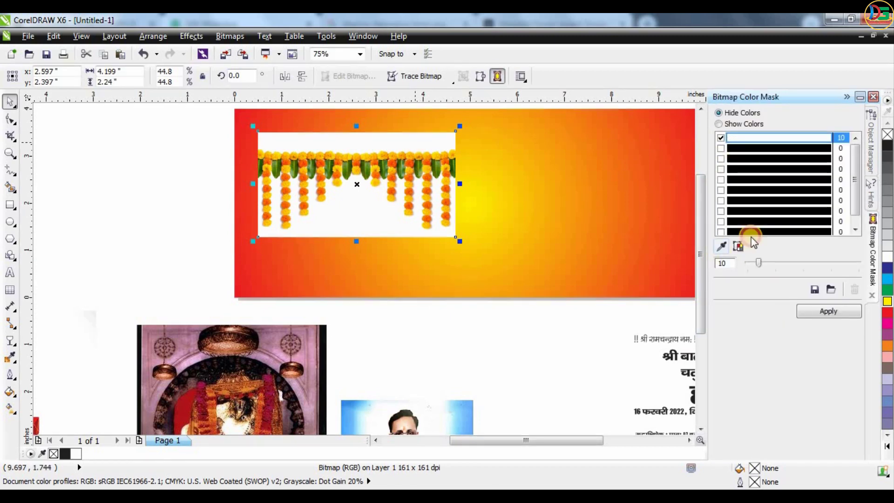
{"action": "left_click", "coordinate": [826, 312]}
{"action": "scroll", "coordinate": [403, 163], "scroll_direction": "up", "scroll_amount": 2}
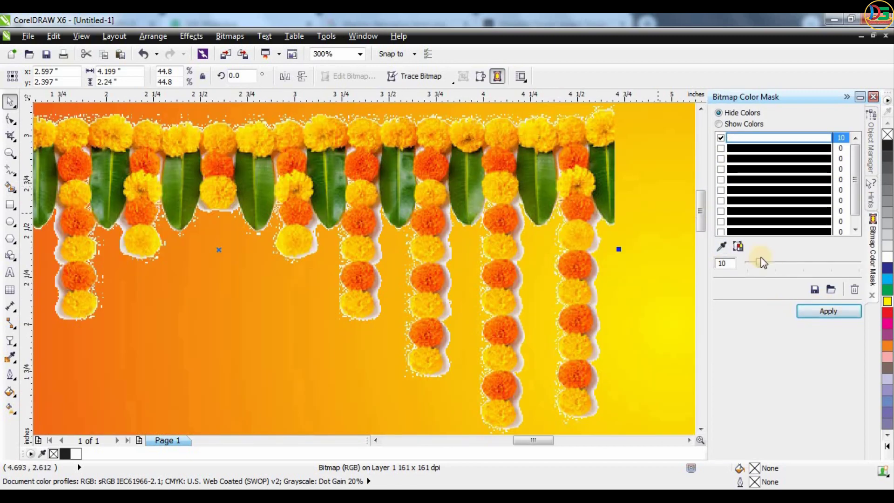
{"action": "left_click", "coordinate": [819, 311]}
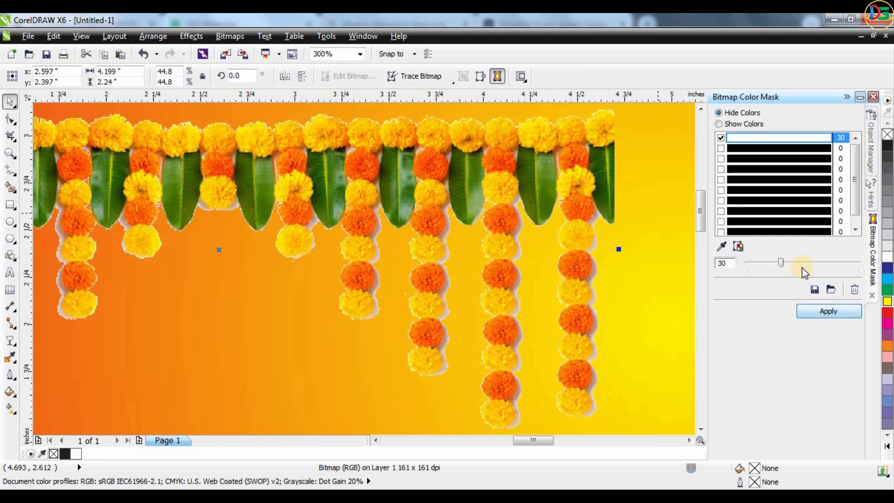
{"action": "scroll", "coordinate": [522, 274], "scroll_direction": "down", "scroll_amount": 2}
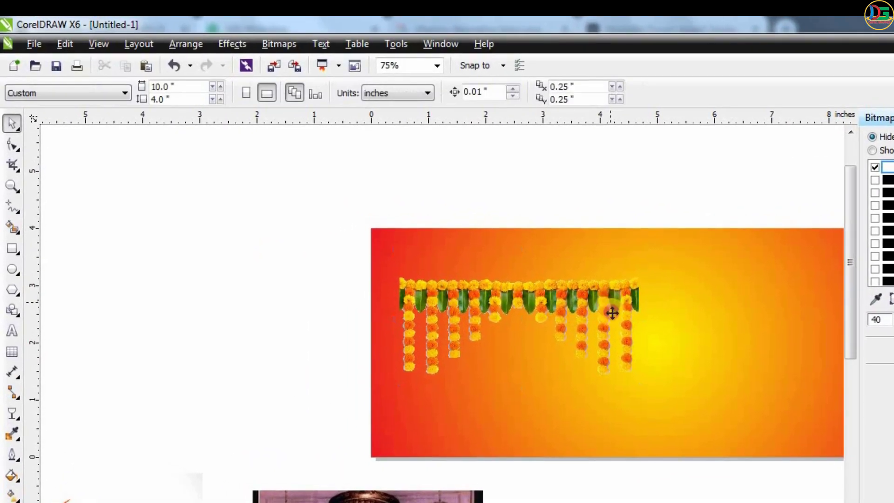
Shrink the garland into a strip at the background's top-left corner and stretch it wider
{"action": "left_click", "coordinate": [612, 313]}
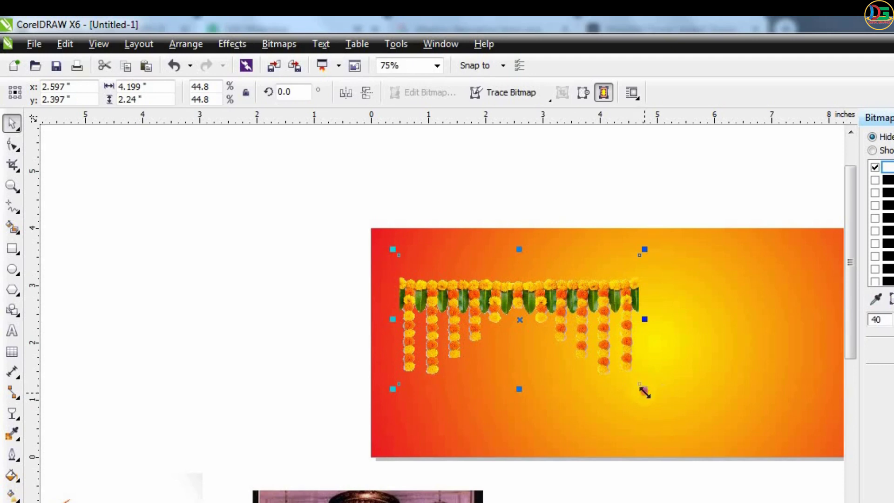
{"action": "left_click_drag", "start_coordinate": [645, 393], "coordinate": [505, 315]}
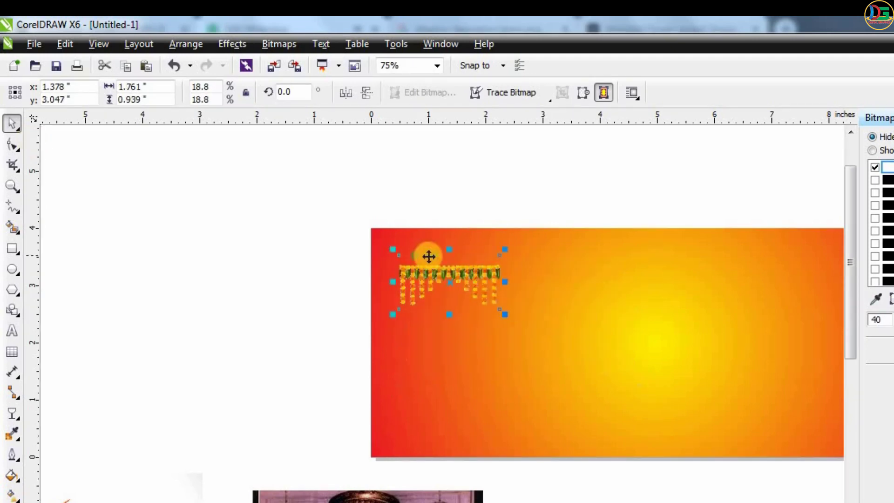
{"action": "scroll", "coordinate": [429, 256], "scroll_direction": "up", "scroll_amount": 1}
{"action": "left_click_drag", "start_coordinate": [433, 225], "coordinate": [338, 179]}
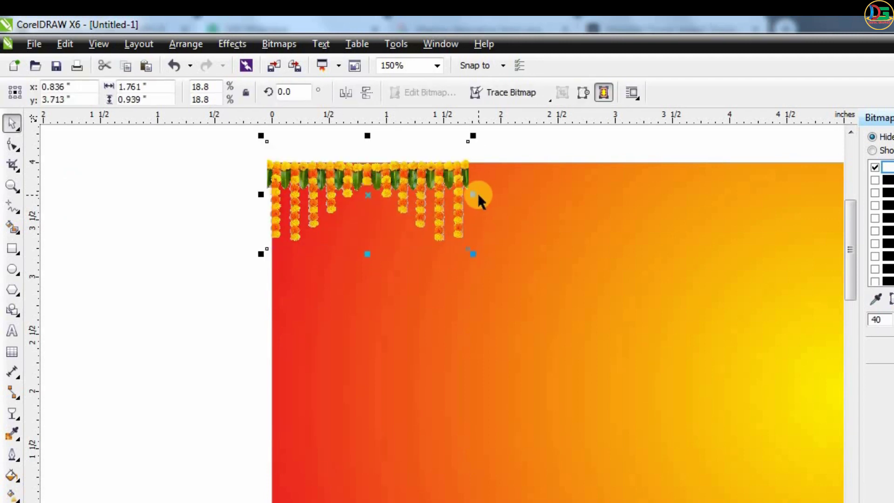
{"action": "left_click_drag", "start_coordinate": [478, 194], "coordinate": [539, 200]}
{"action": "scroll", "coordinate": [141, 228], "scroll_direction": "down", "scroll_amount": 1}
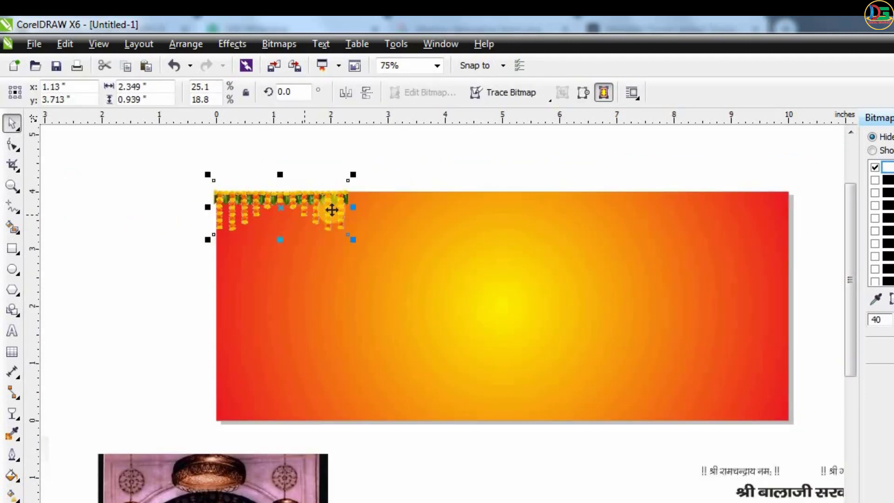
{"action": "left_click_drag", "start_coordinate": [353, 207], "coordinate": [385, 211]}
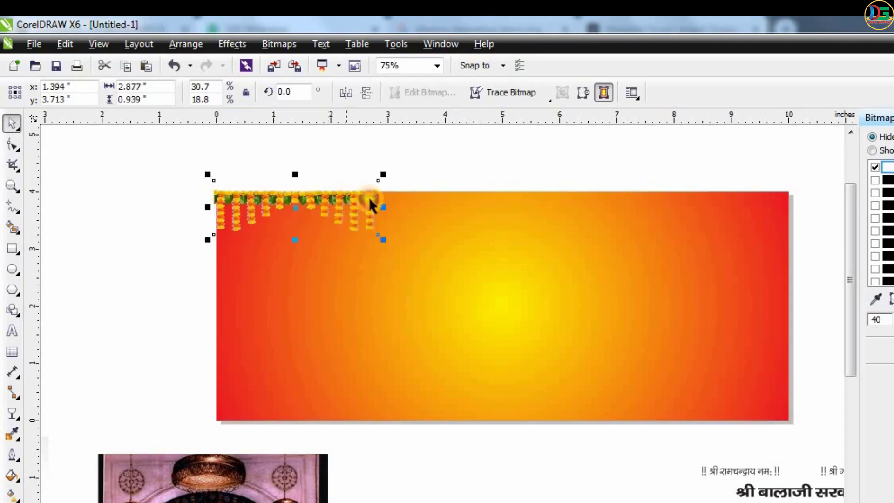
Place garland copies side by side along the whole top edge and select them all
{"action": "left_click_drag", "start_coordinate": [369, 201], "coordinate": [470, 215]}
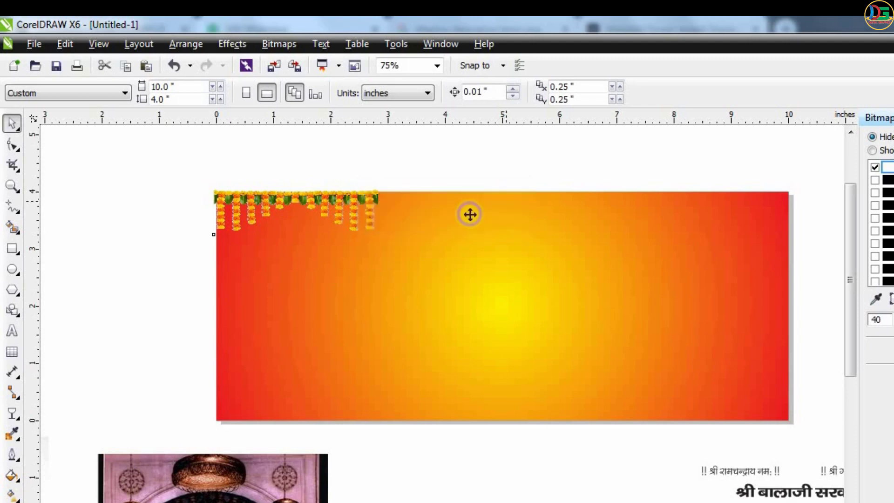
{"action": "scroll", "coordinate": [417, 202], "scroll_direction": "up", "scroll_amount": 1}
{"action": "left_click_drag", "start_coordinate": [360, 195], "coordinate": [380, 194]}
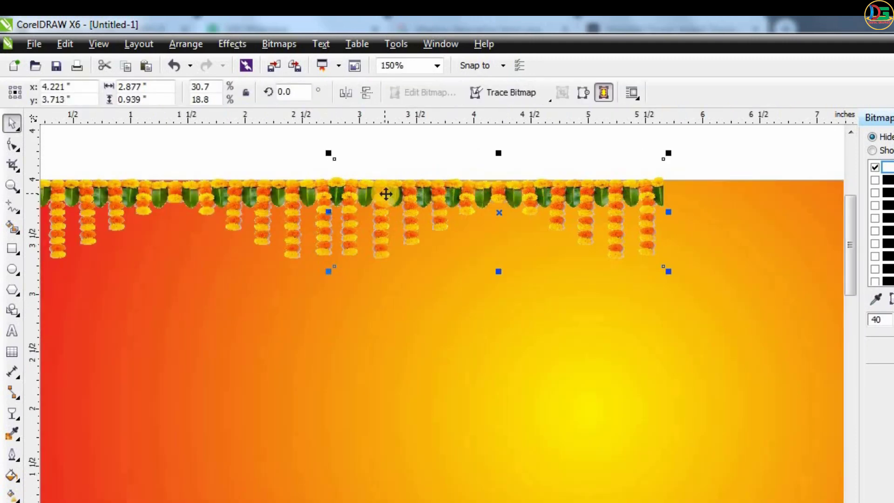
{"action": "scroll", "coordinate": [557, 203], "scroll_direction": "down", "scroll_amount": 1}
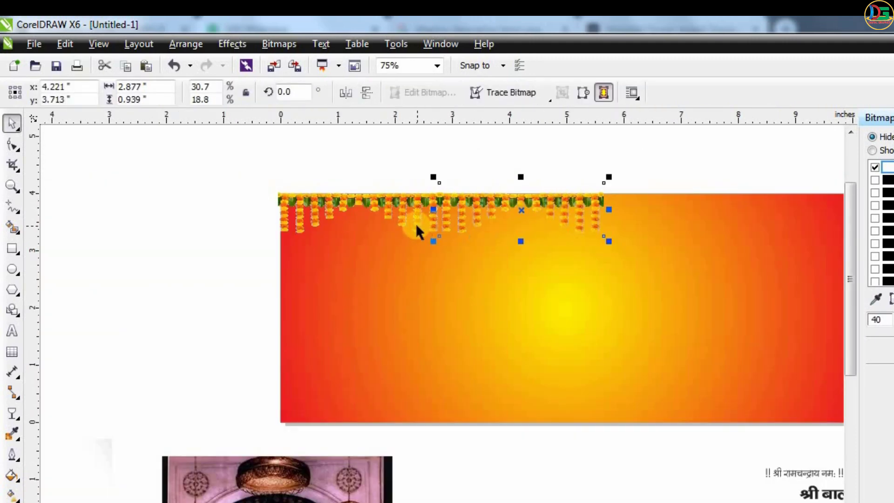
{"action": "scroll", "coordinate": [548, 205], "scroll_direction": "down", "scroll_amount": 1}
{"action": "scroll", "coordinate": [548, 205], "scroll_direction": "up", "scroll_amount": 1}
{"action": "left_click_drag", "start_coordinate": [459, 224], "coordinate": [620, 229]}
{"action": "scroll", "coordinate": [412, 205], "scroll_direction": "up", "scroll_amount": 1}
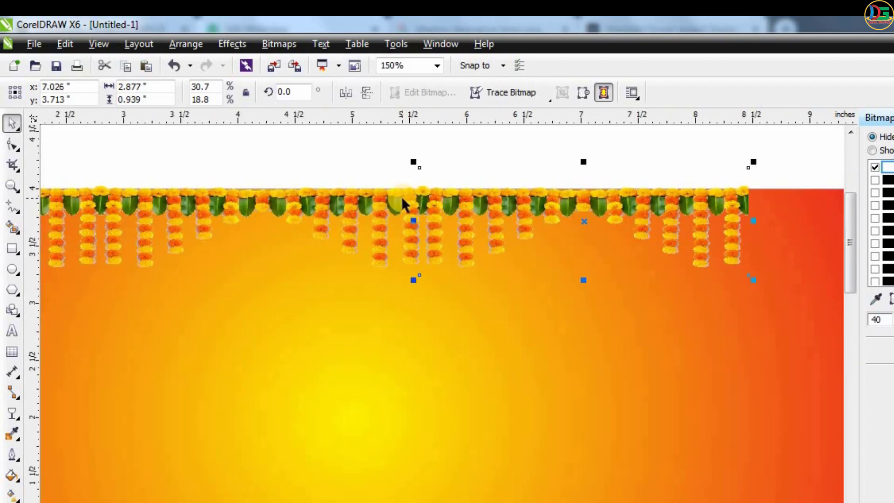
{"action": "scroll", "coordinate": [401, 197], "scroll_direction": "down", "scroll_amount": 1}
{"action": "left_click_drag", "start_coordinate": [505, 201], "coordinate": [657, 214]}
{"action": "left_click_drag", "start_coordinate": [777, 158], "coordinate": [61, 274]}
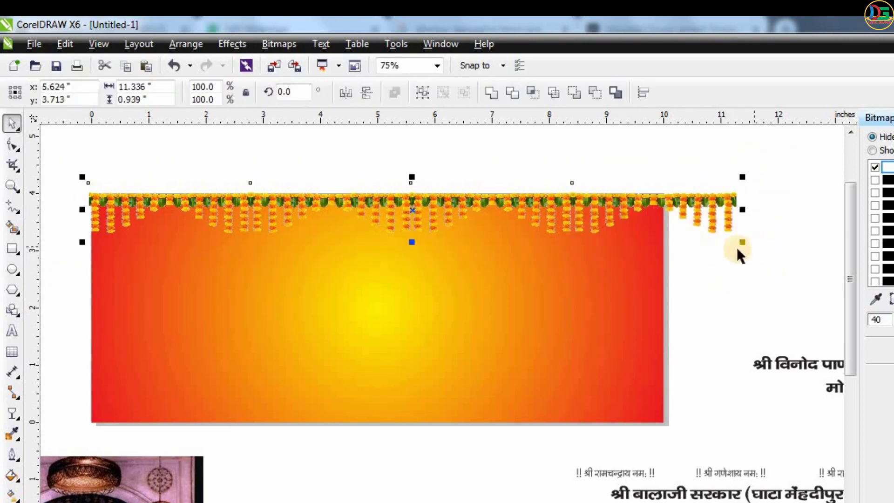
Group the garland copies and fit the row to the background's top and right edges
{"action": "key", "text": "ctrl+g"}
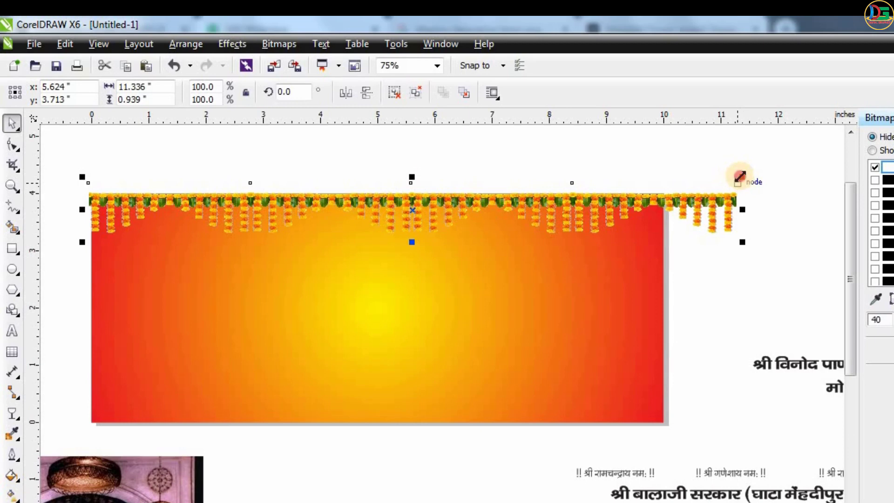
{"action": "left_click_drag", "start_coordinate": [740, 177], "coordinate": [670, 181]}
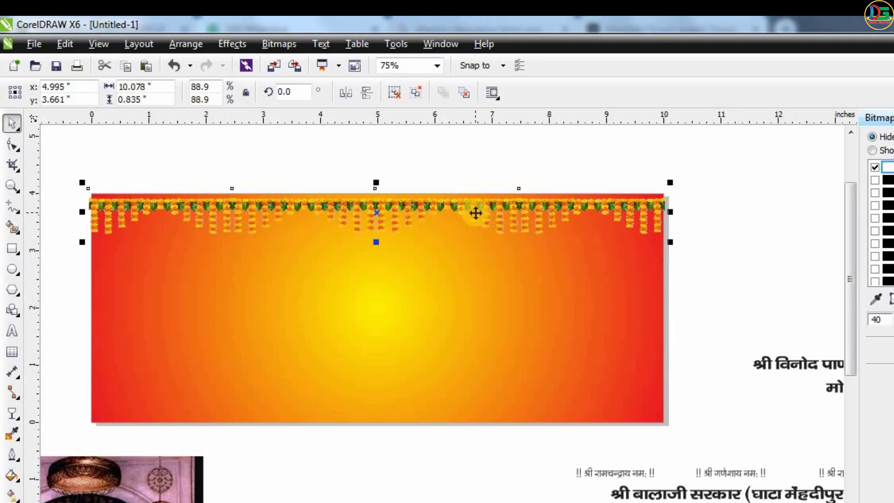
{"action": "left_click_drag", "start_coordinate": [475, 212], "coordinate": [416, 200]}
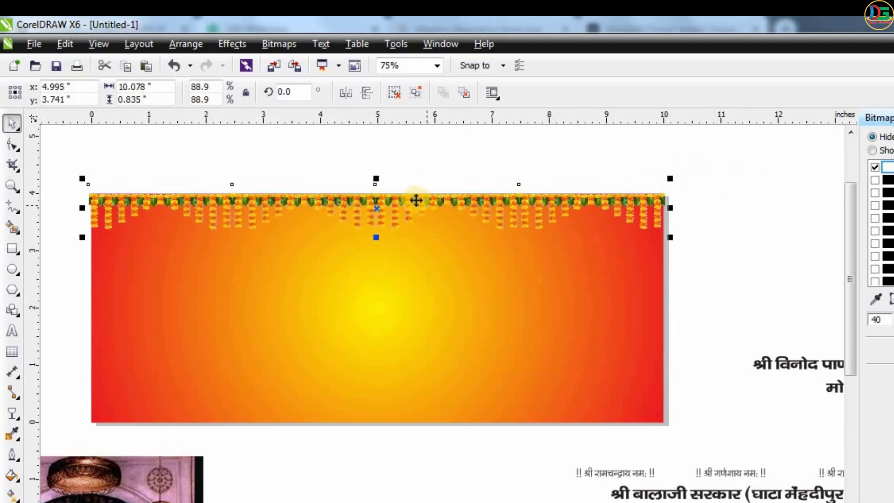
{"action": "scroll", "coordinate": [416, 200], "scroll_direction": "up", "scroll_amount": 1}
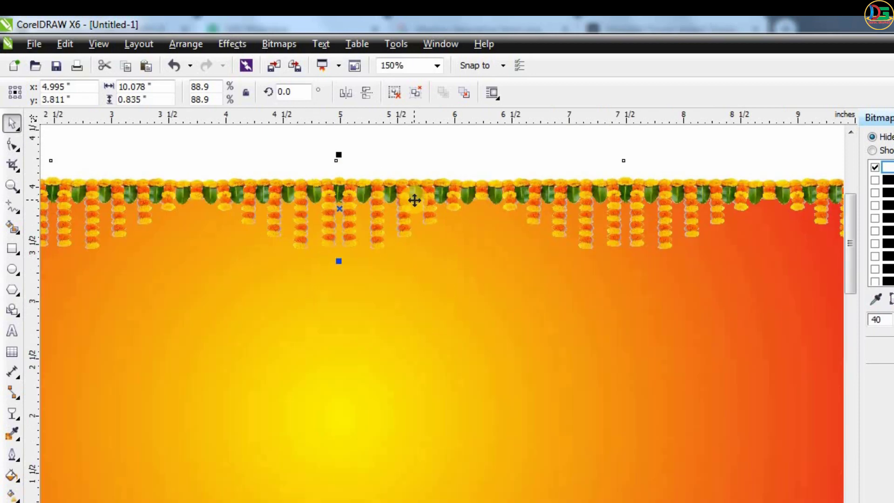
{"action": "scroll", "coordinate": [414, 200], "scroll_direction": "up", "scroll_amount": 2}
{"action": "scroll", "coordinate": [425, 179], "scroll_direction": "down", "scroll_amount": 2}
{"action": "scroll", "coordinate": [427, 179], "scroll_direction": "down", "scroll_amount": 1}
PowerClip the garland row inside the gradient background
{"action": "right_click", "coordinate": [427, 177]}
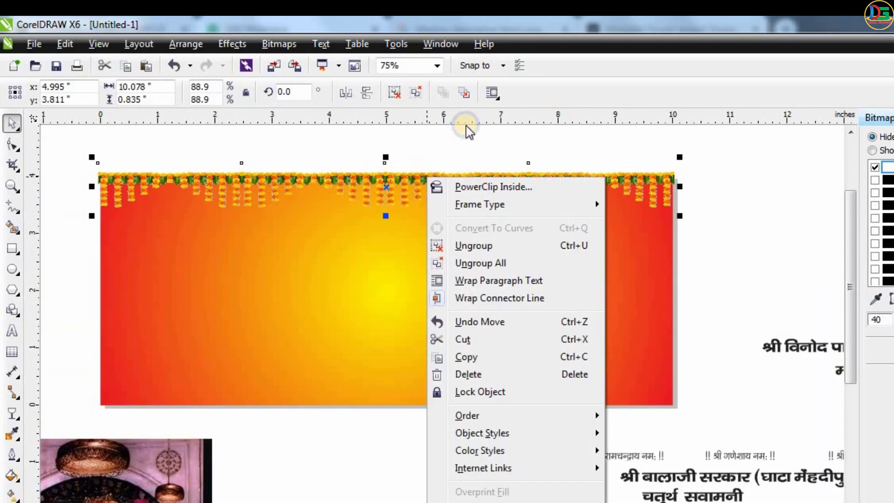
{"action": "left_click", "coordinate": [462, 186]}
{"action": "left_click", "coordinate": [556, 269]}
{"action": "key", "text": "Escape"}
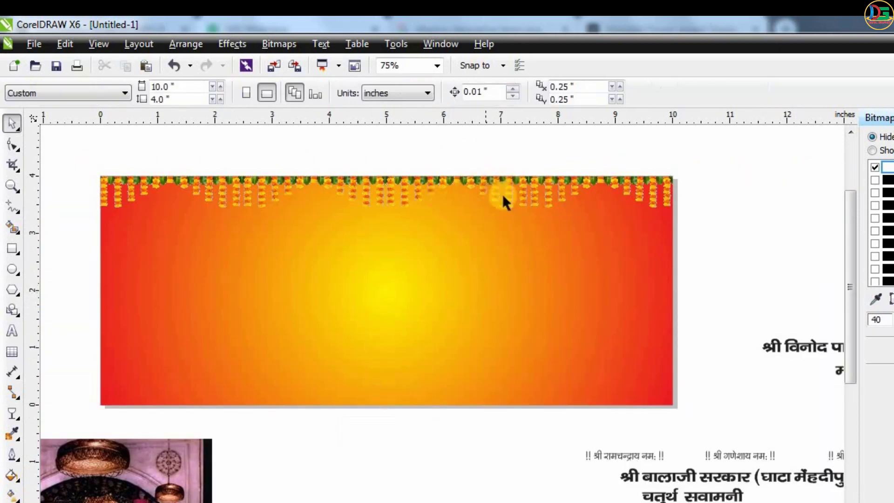
Select the gradient background and open its PowerClip contents for editing
{"action": "scroll", "coordinate": [503, 195], "scroll_direction": "up", "scroll_amount": 3}
{"action": "scroll", "coordinate": [505, 196], "scroll_direction": "up", "scroll_amount": 2}
{"action": "scroll", "coordinate": [531, 223], "scroll_direction": "down", "scroll_amount": 4}
{"action": "scroll", "coordinate": [543, 219], "scroll_direction": "down", "scroll_amount": 2}
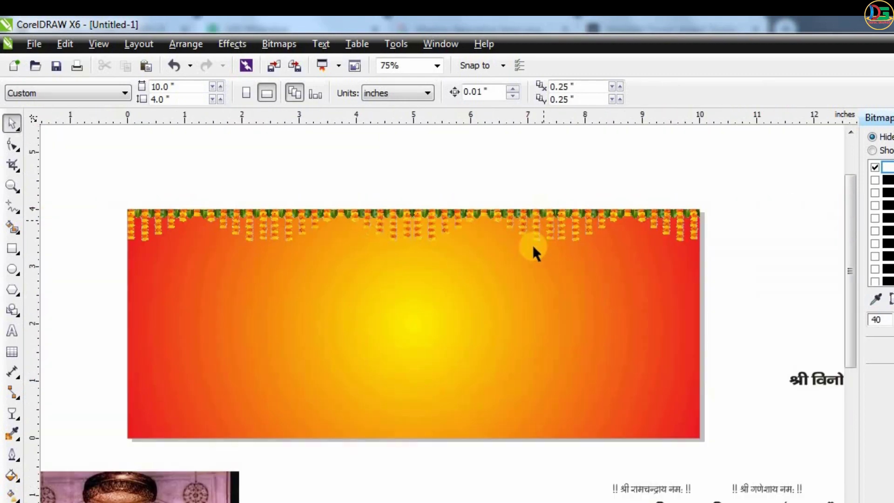
{"action": "left_click", "coordinate": [533, 285]}
{"action": "left_click", "coordinate": [379, 422], "text": "ctrl"}
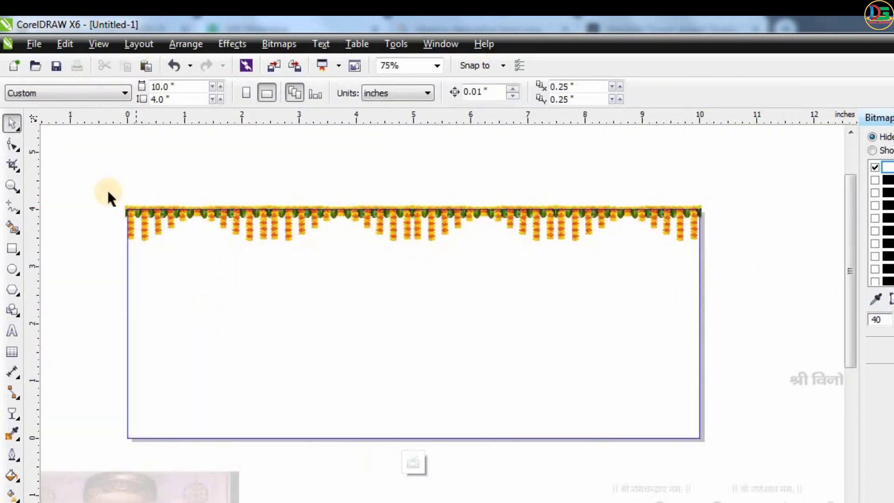
Cast a soft drop shadow beneath the clipped garland
{"action": "left_click", "coordinate": [17, 419]}
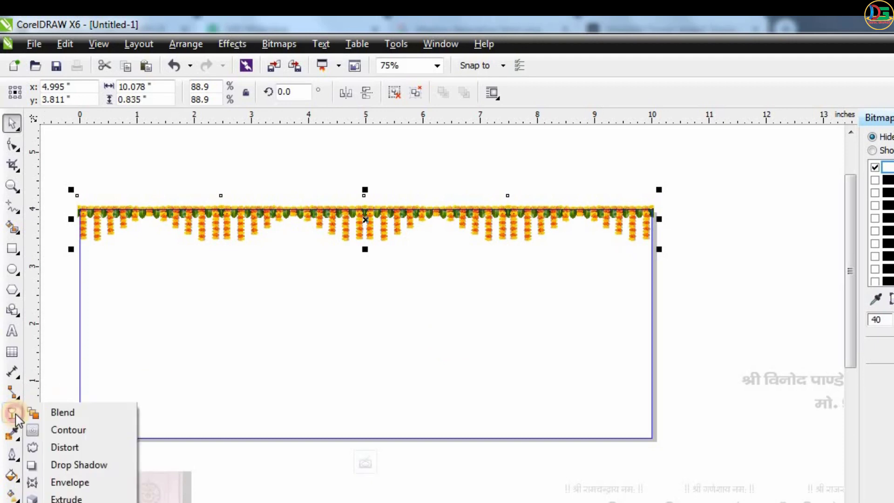
{"action": "left_click", "coordinate": [46, 463]}
{"action": "left_click_drag", "start_coordinate": [427, 246], "coordinate": [420, 241]}
{"action": "scroll", "coordinate": [424, 241], "scroll_direction": "up", "scroll_amount": 2}
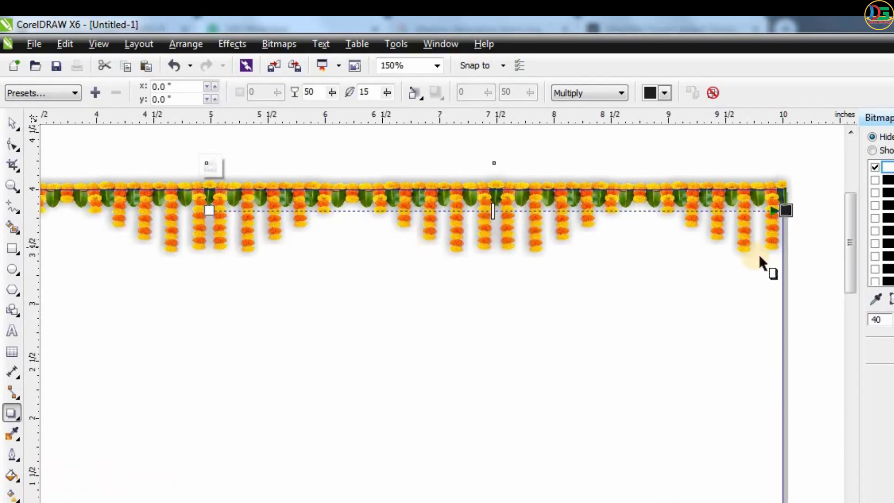
Finish editing the PowerClip and zoom to fit all objects in the window
{"action": "left_click", "coordinate": [12, 124]}
{"action": "left_click", "coordinate": [208, 167]}
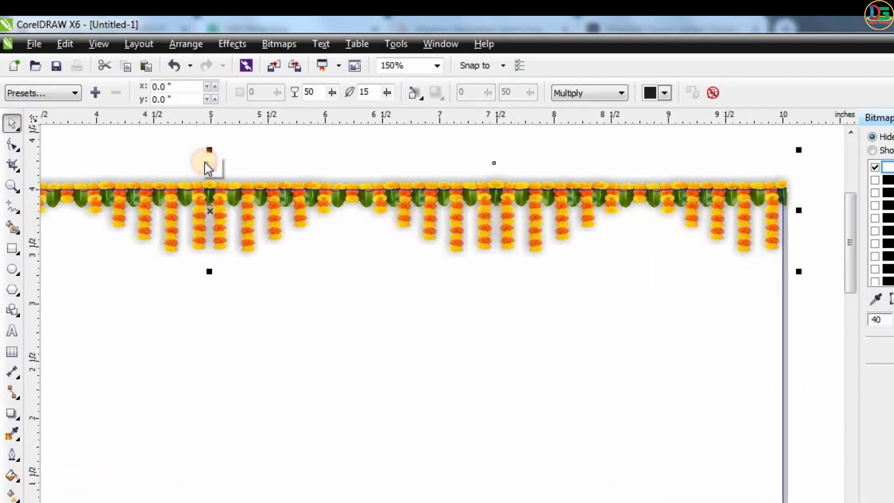
{"action": "left_click", "coordinate": [474, 147]}
{"action": "scroll", "coordinate": [744, 183], "scroll_direction": "down", "scroll_amount": 1}
{"action": "scroll", "coordinate": [403, 293], "scroll_direction": "down", "scroll_amount": 1}
{"action": "scroll", "coordinate": [504, 173], "scroll_direction": "down", "scroll_amount": 2}
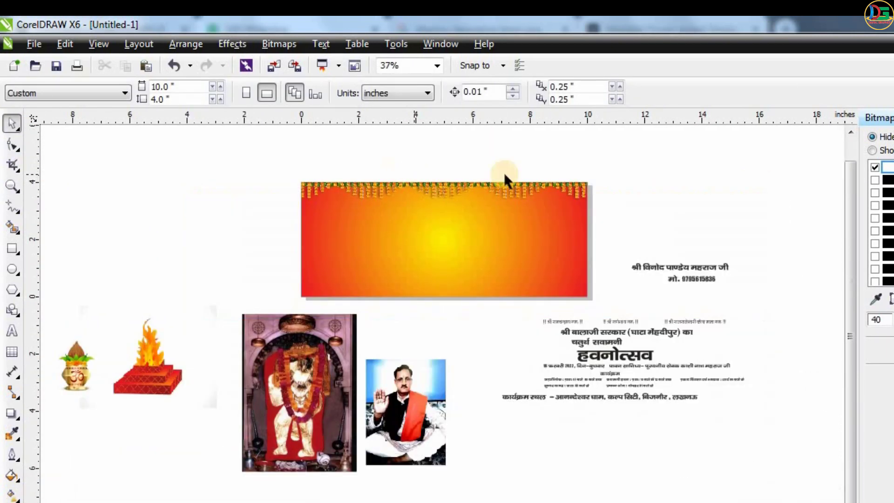
{"action": "scroll", "coordinate": [472, 158], "scroll_direction": "up", "scroll_amount": 1}
{"action": "scroll", "coordinate": [472, 157], "scroll_direction": "up", "scroll_amount": 2}
{"action": "scroll", "coordinate": [505, 177], "scroll_direction": "down", "scroll_amount": 1}
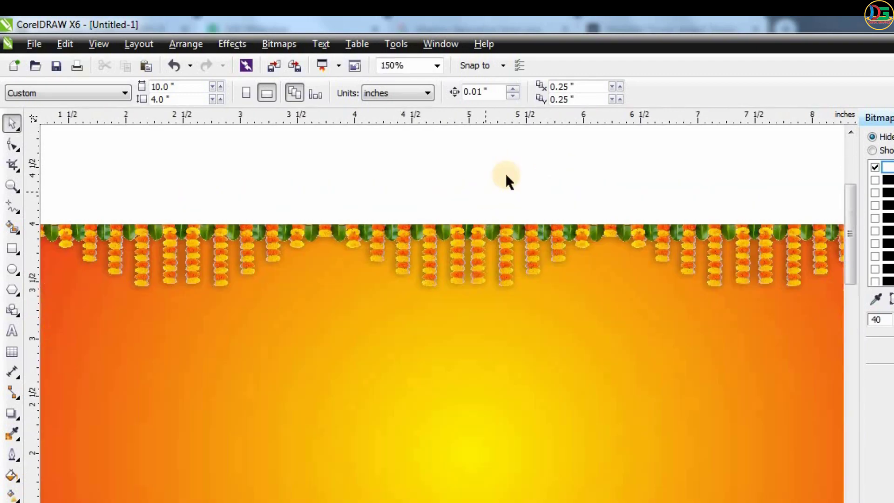
{"action": "scroll", "coordinate": [443, 162], "scroll_direction": "down", "scroll_amount": 1}
{"action": "key", "text": "F5"}
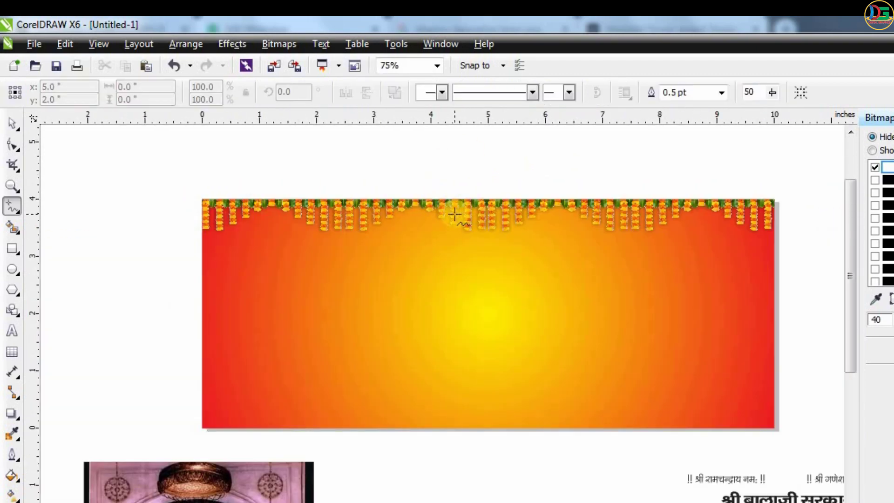
{"action": "key", "text": "F4"}
{"action": "left_click", "coordinate": [14, 123]}
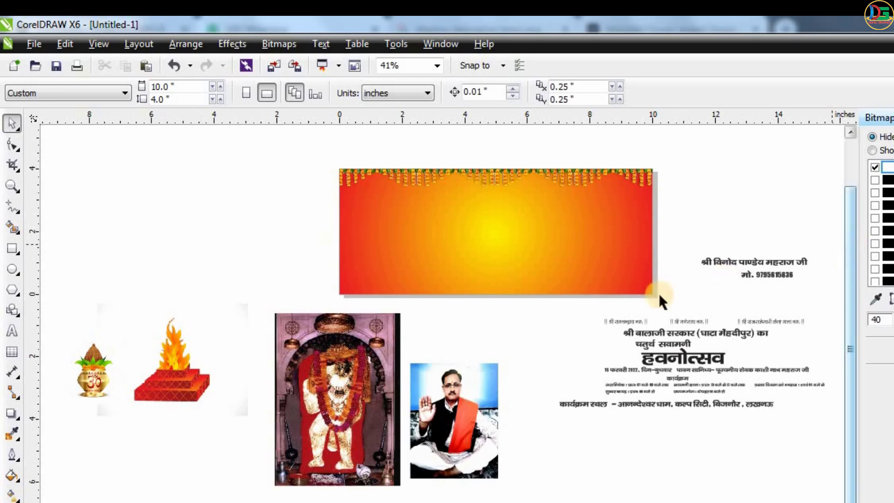
Try the Hanuman photo on the banner, then move it back beside it
{"action": "left_click_drag", "start_coordinate": [301, 382], "coordinate": [342, 265]}
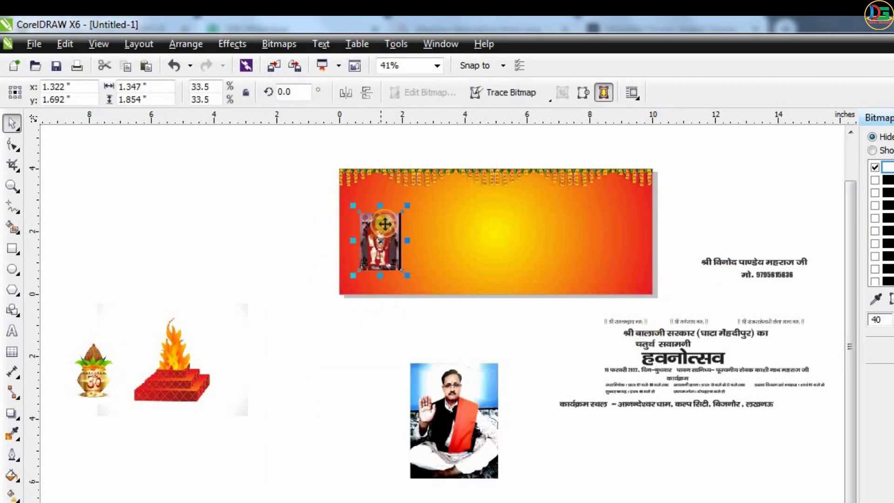
{"action": "scroll", "coordinate": [378, 266], "scroll_direction": "up", "scroll_amount": 3}
{"action": "scroll", "coordinate": [378, 266], "scroll_direction": "up", "scroll_amount": 2}
{"action": "left_click_drag", "start_coordinate": [108, 210], "coordinate": [108, 210]}
{"action": "scroll", "coordinate": [380, 234], "scroll_direction": "down", "scroll_amount": 3}
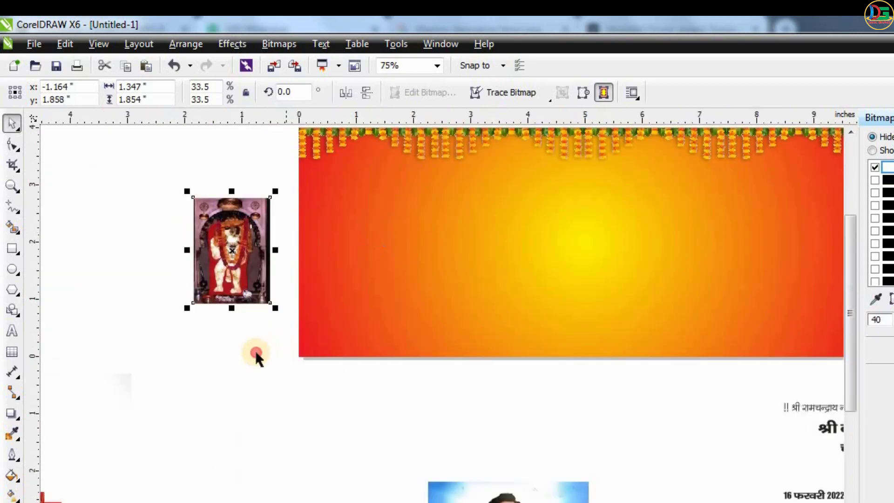
{"action": "scroll", "coordinate": [420, 211], "scroll_direction": "down", "scroll_amount": 3}
{"action": "scroll", "coordinate": [331, 180], "scroll_direction": "up", "scroll_amount": 3}
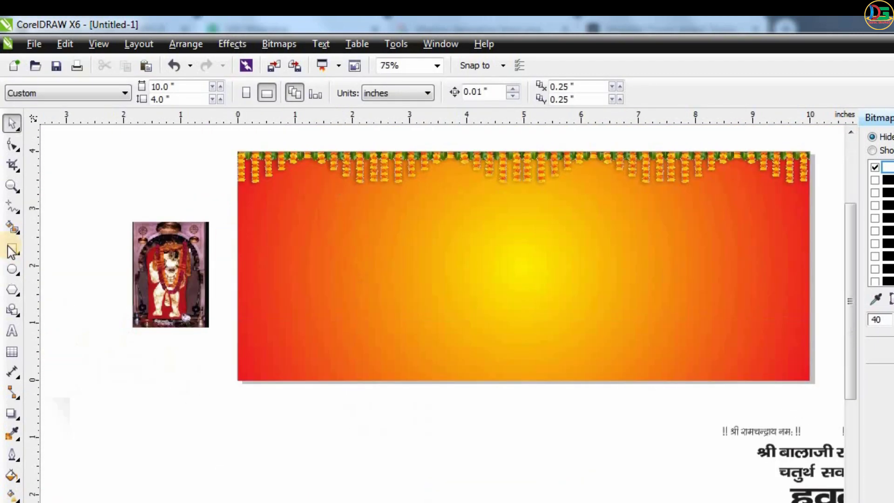
Draw a rectangle near the banner's left end, resize it and round its corners
{"action": "left_click", "coordinate": [12, 248]}
{"action": "left_click_drag", "start_coordinate": [249, 200], "coordinate": [342, 309]}
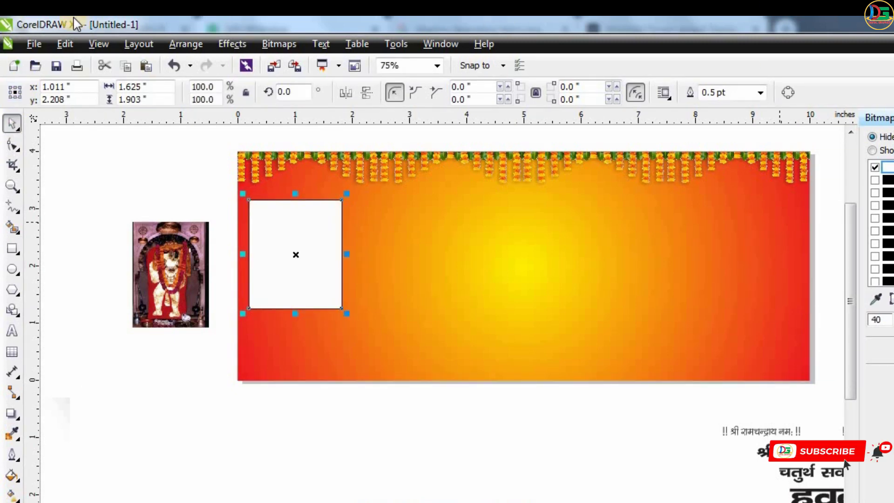
{"action": "scroll", "coordinate": [231, 198], "scroll_direction": "up", "scroll_amount": 2}
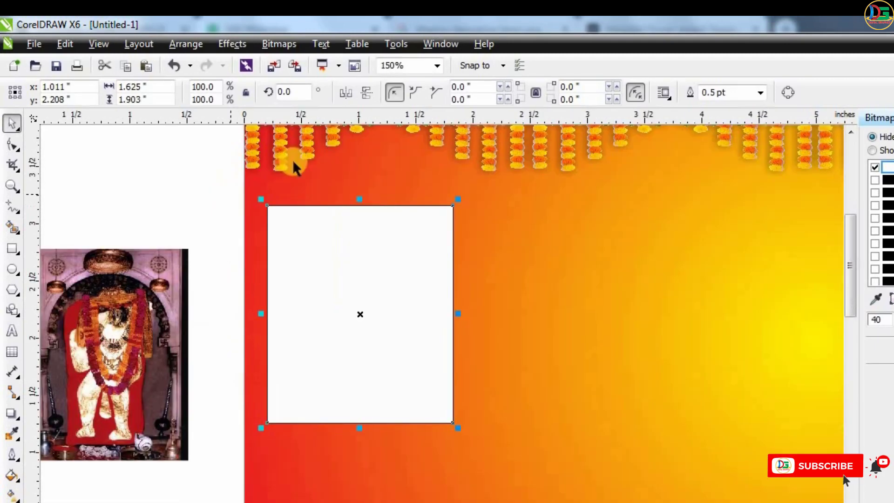
{"action": "mouse_move", "coordinate": [453, 206]}
{"action": "left_mouse_down"}
{"action": "mouse_move", "coordinate": [428, 209]}
{"action": "mouse_move", "coordinate": [421, 242]}
{"action": "left_mouse_up"}
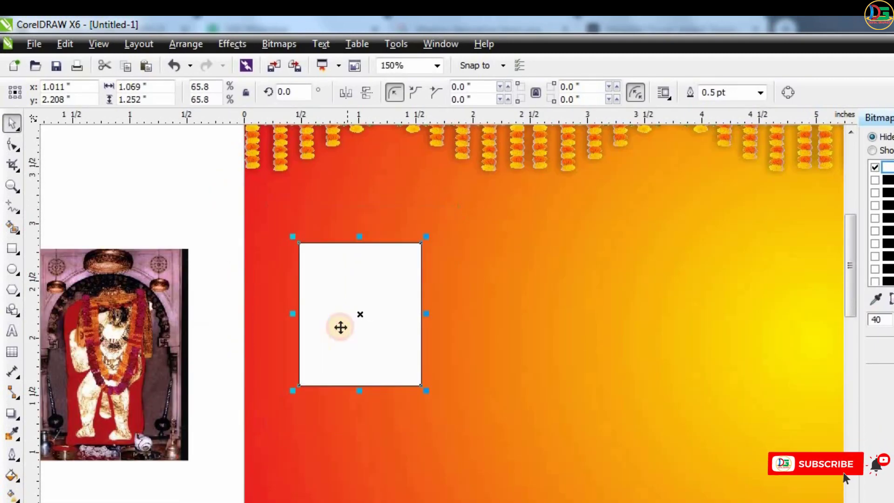
{"action": "left_click_drag", "start_coordinate": [339, 326], "coordinate": [328, 274]}
{"action": "left_click_drag", "start_coordinate": [414, 340], "coordinate": [441, 385]}
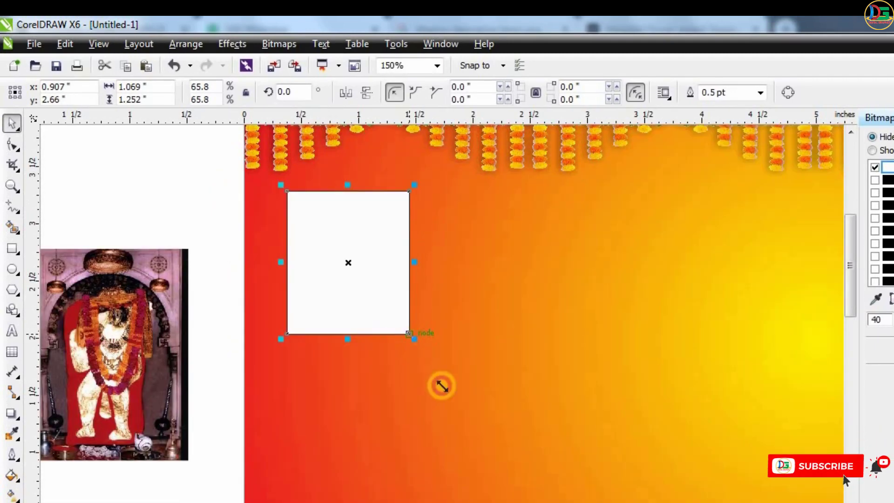
{"action": "left_click_drag", "start_coordinate": [366, 381], "coordinate": [367, 394]}
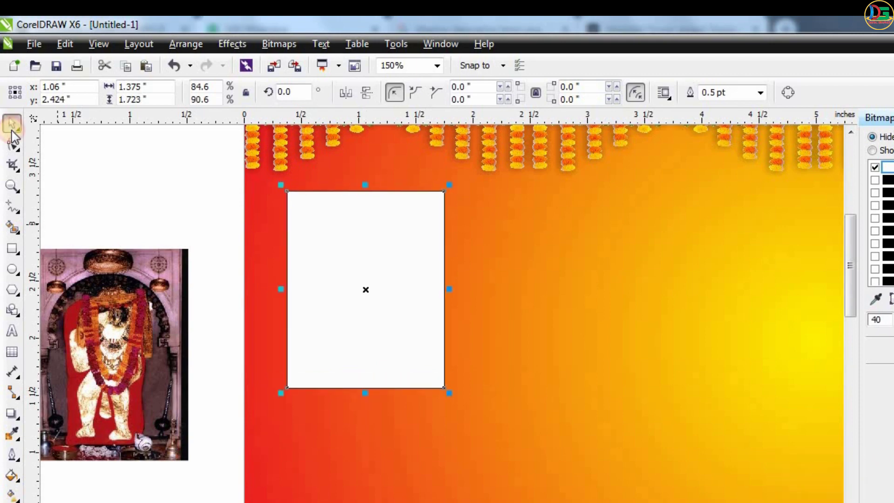
{"action": "left_click_drag", "start_coordinate": [289, 187], "coordinate": [300, 198]}
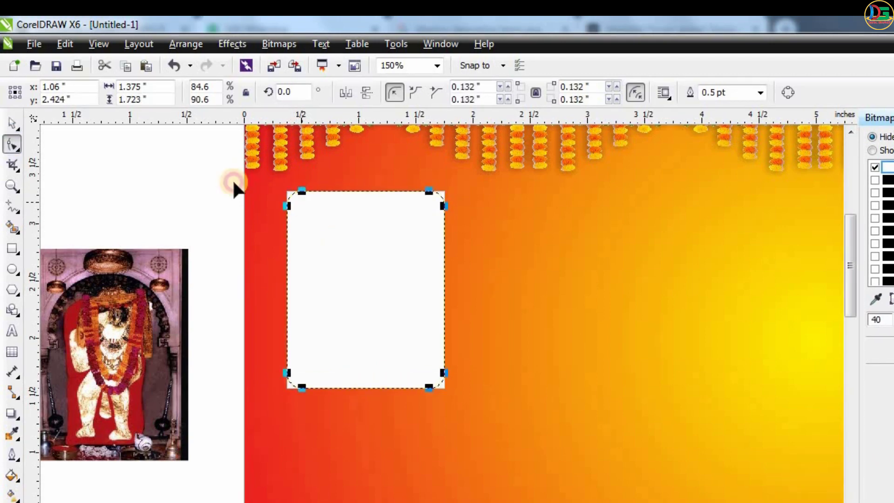
Give the rounded frame a 4.0 pt red outline and a drop shadow
{"action": "left_click", "coordinate": [13, 122]}
{"action": "scroll", "coordinate": [512, 220], "scroll_direction": "down", "scroll_amount": 3}
{"action": "scroll", "coordinate": [530, 220], "scroll_direction": "up", "scroll_amount": 3}
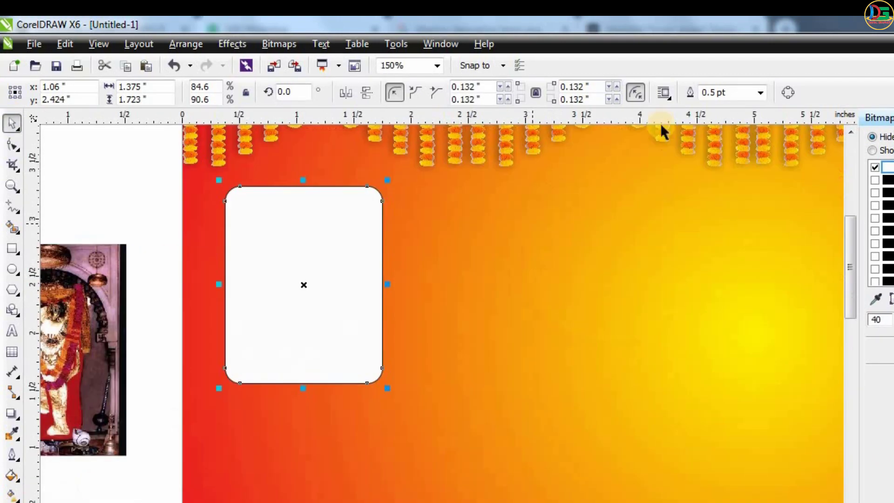
{"action": "left_click", "coordinate": [761, 92]}
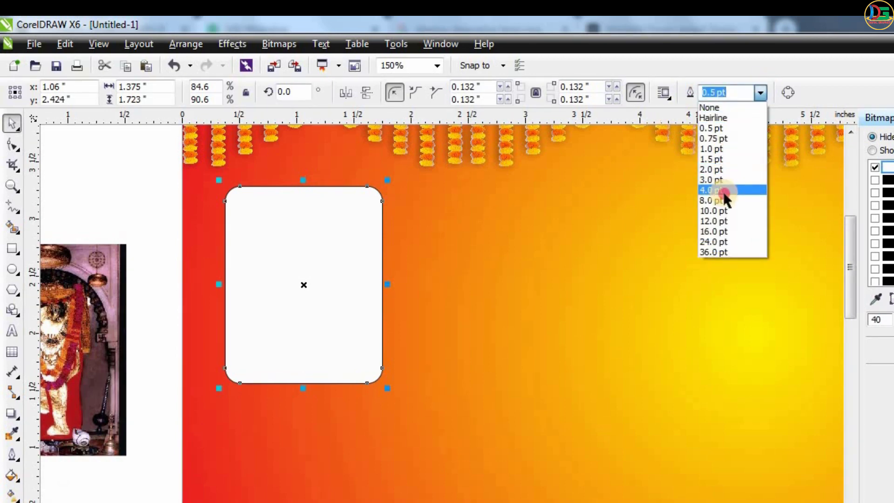
{"action": "left_click", "coordinate": [725, 191]}
{"action": "right_click", "coordinate": [892, 305]}
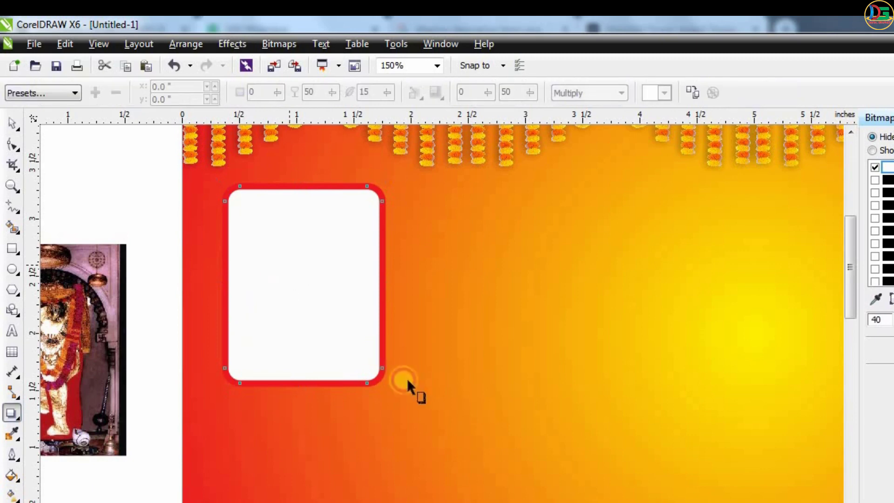
{"action": "mouse_move", "coordinate": [385, 353]}
{"action": "left_mouse_down"}
{"action": "mouse_move", "coordinate": [402, 366]}
{"action": "mouse_move", "coordinate": [396, 360]}
{"action": "left_mouse_up"}
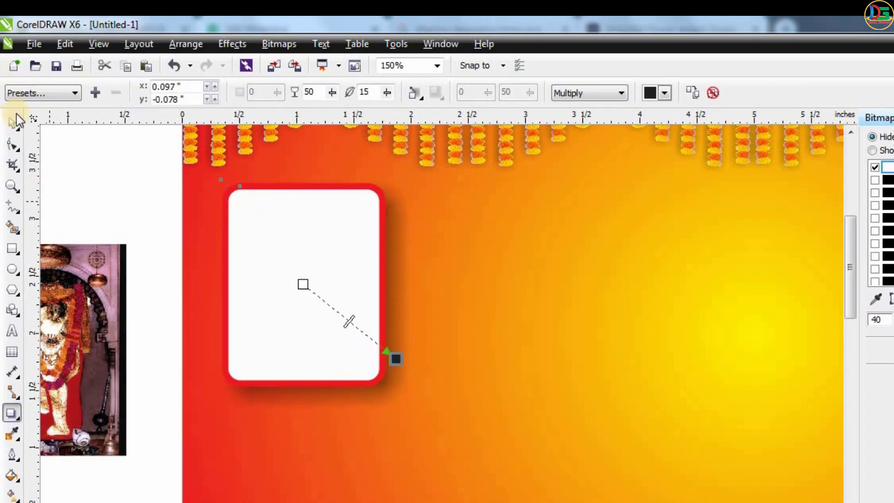
{"action": "left_click", "coordinate": [12, 122]}
{"action": "scroll", "coordinate": [235, 198], "scroll_direction": "down", "scroll_amount": 2}
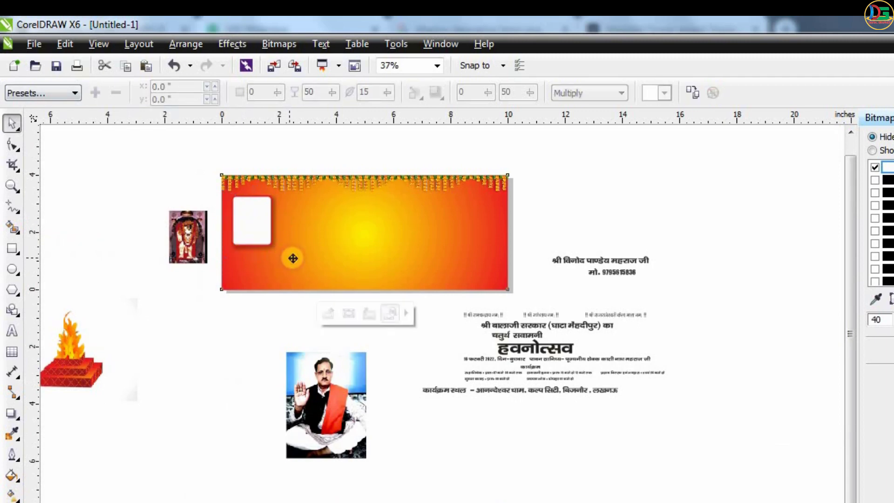
Place a copy of the rounded red frame at the banner's right end
{"action": "left_click", "coordinate": [293, 256]}
{"action": "left_click", "coordinate": [194, 186]}
{"action": "mouse_move", "coordinate": [253, 225]}
{"action": "left_mouse_down"}
{"action": "mouse_move", "coordinate": [485, 239]}
{"action": "mouse_move", "coordinate": [483, 221]}
{"action": "left_mouse_up"}
{"action": "scroll", "coordinate": [460, 222], "scroll_direction": "up", "scroll_amount": 2}
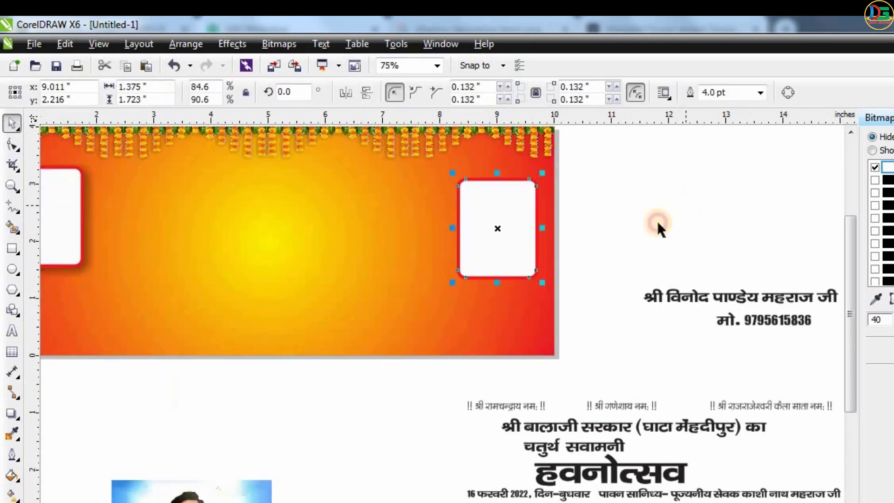
{"action": "left_click", "coordinate": [658, 221]}
{"action": "scroll", "coordinate": [658, 221], "scroll_direction": "down", "scroll_amount": 2}
PowerClip the Hanuman photo inside the left rounded frame
{"action": "left_click", "coordinate": [277, 220]}
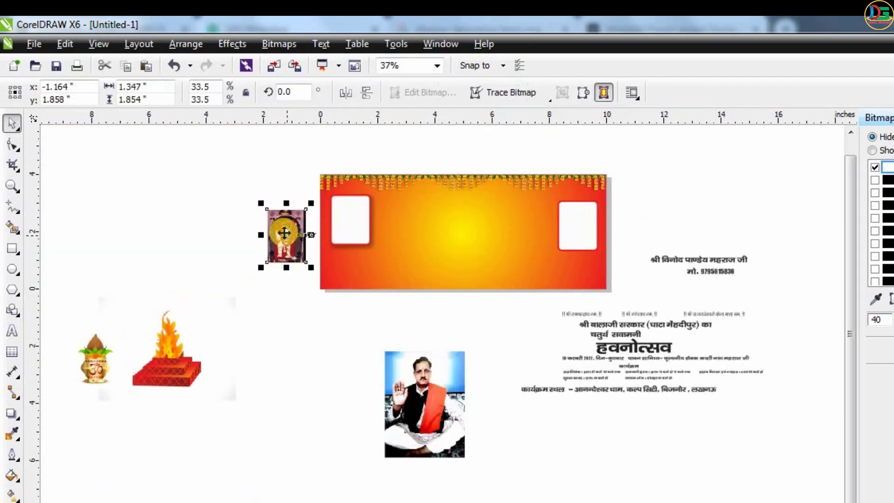
{"action": "scroll", "coordinate": [284, 233], "scroll_direction": "up", "scroll_amount": 2}
{"action": "right_click", "coordinate": [285, 233]}
{"action": "left_click", "coordinate": [320, 26]}
{"action": "left_click", "coordinate": [417, 190]}
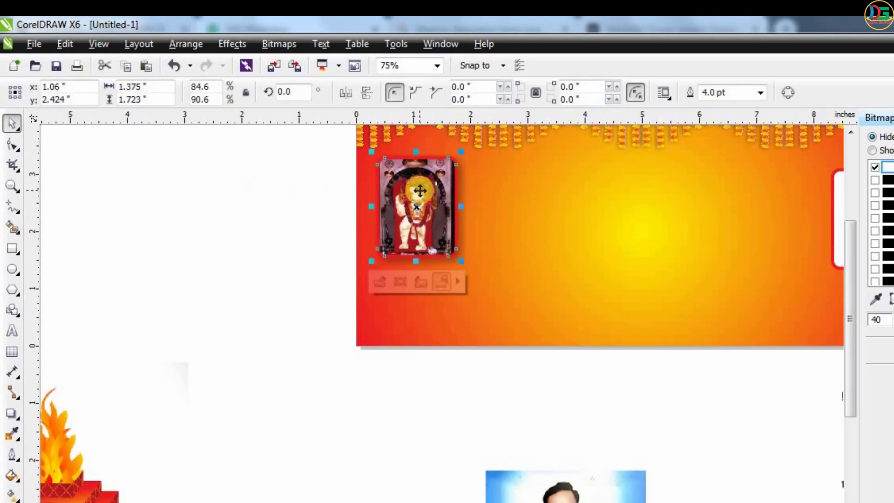
Edit the frame's contents, widening the Hanuman photo on both sides to fill it
{"action": "scroll", "coordinate": [419, 188], "scroll_direction": "up", "scroll_amount": 2}
{"action": "left_click", "coordinate": [374, 353]}
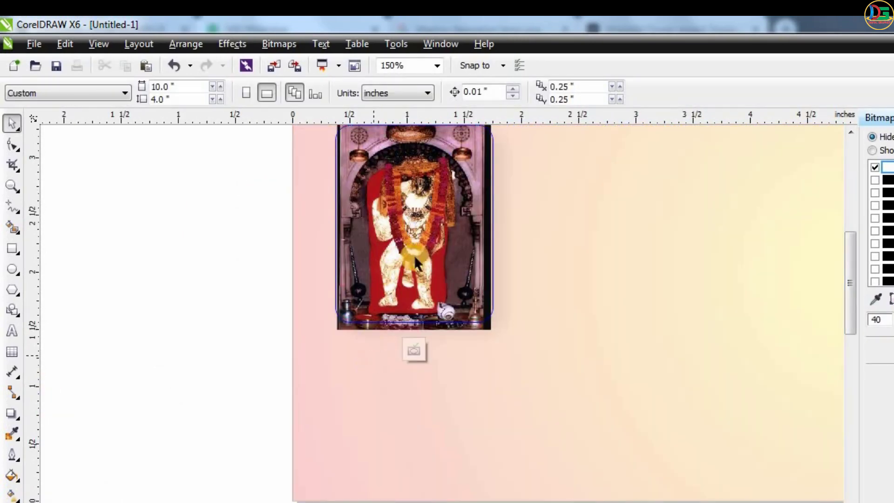
{"action": "scroll", "coordinate": [415, 255], "scroll_direction": "down", "scroll_amount": 2}
{"action": "left_click", "coordinate": [425, 198]}
{"action": "scroll", "coordinate": [426, 198], "scroll_direction": "up", "scroll_amount": 2}
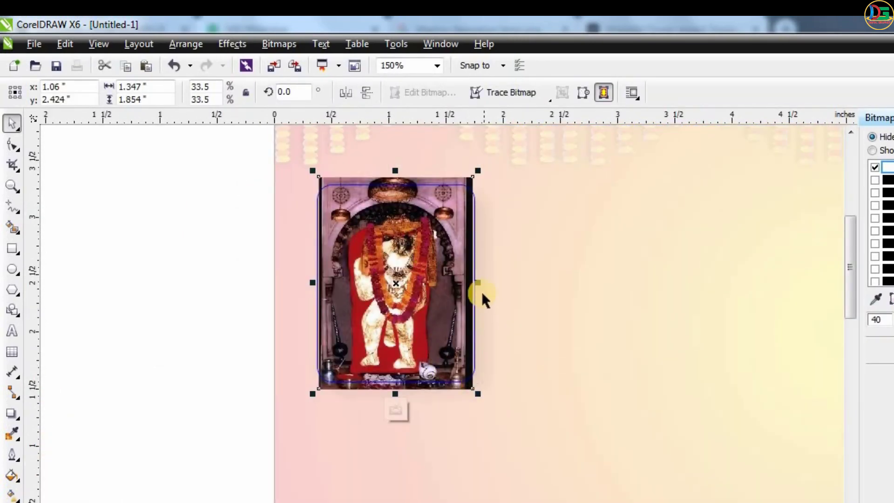
{"action": "left_click_drag", "start_coordinate": [486, 282], "coordinate": [495, 282]}
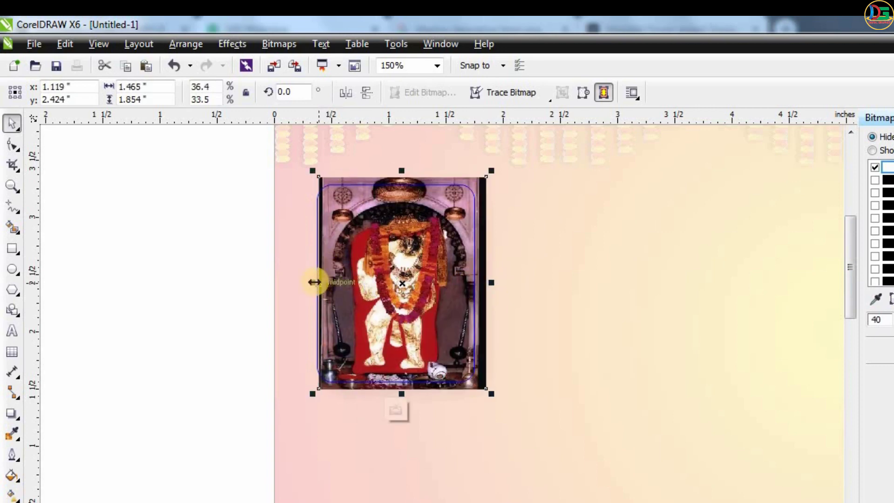
{"action": "left_click_drag", "start_coordinate": [309, 282], "coordinate": [300, 283]}
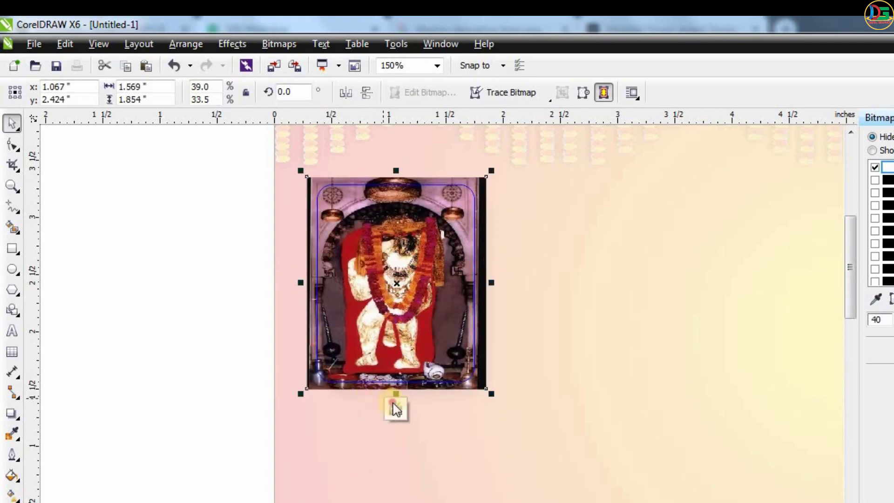
{"action": "scroll", "coordinate": [395, 409], "scroll_direction": "down", "scroll_amount": 1}
{"action": "left_click", "coordinate": [70, 253]}
{"action": "scroll", "coordinate": [356, 250], "scroll_direction": "down", "scroll_amount": 1}
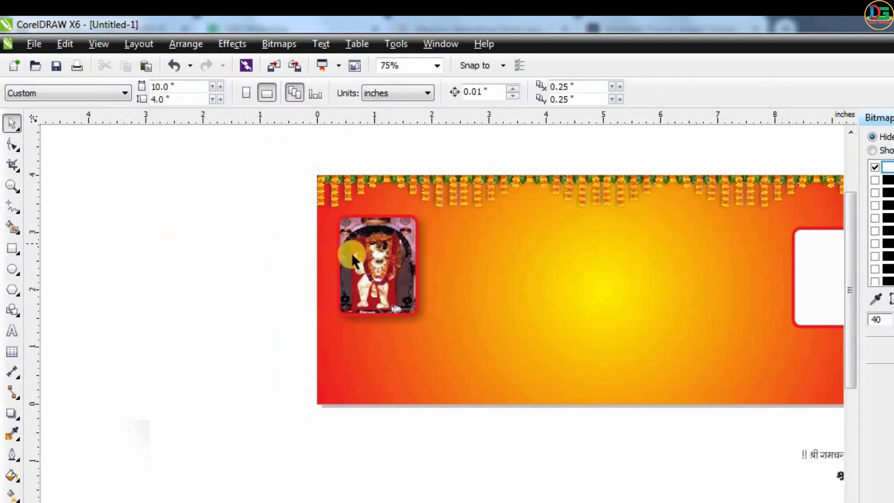
{"action": "scroll", "coordinate": [351, 253], "scroll_direction": "down", "scroll_amount": 1}
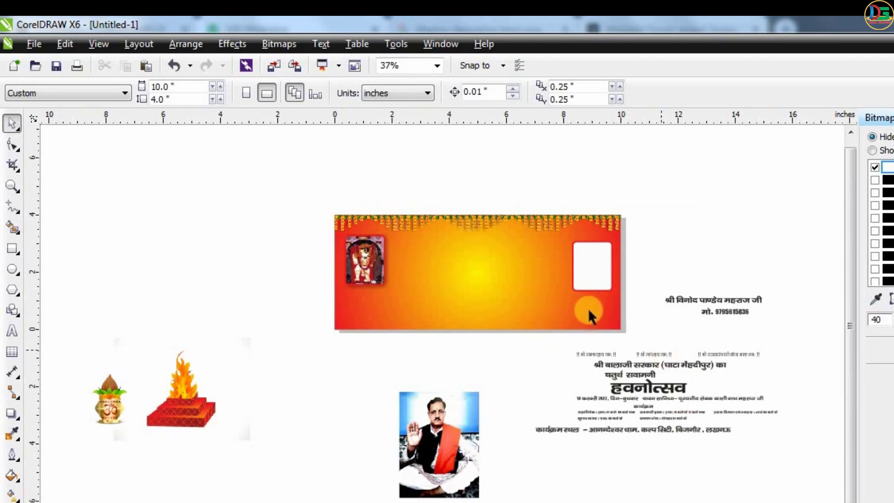
Inside the background's PowerClip, move the marigold garland up and mirror it vertically
{"action": "scroll", "coordinate": [596, 241], "scroll_direction": "up", "scroll_amount": 1}
{"action": "left_click", "coordinate": [304, 261]}
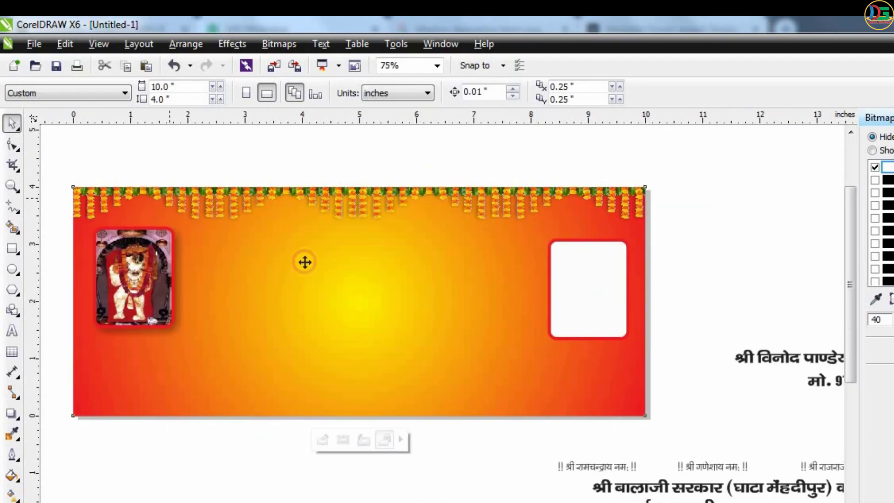
{"action": "left_click", "coordinate": [323, 445]}
{"action": "left_click_drag", "start_coordinate": [474, 198], "coordinate": [474, 180]}
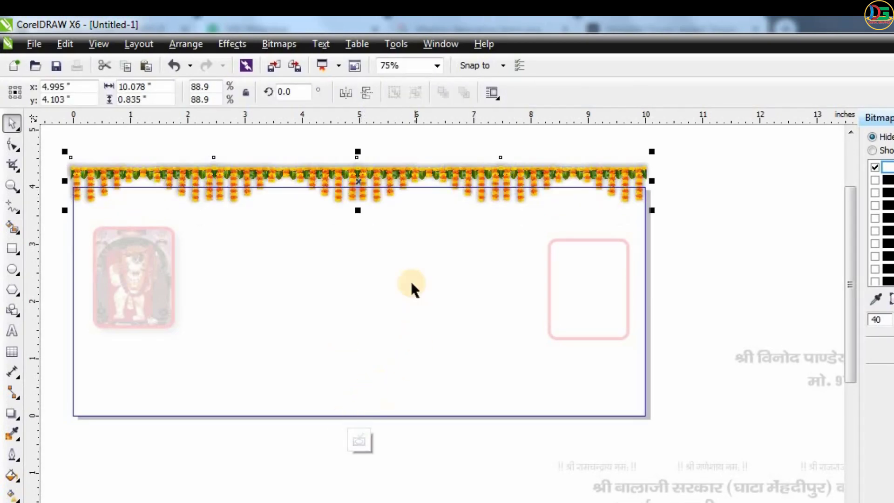
{"action": "scroll", "coordinate": [433, 139], "scroll_direction": "up", "scroll_amount": 2}
{"action": "scroll", "coordinate": [515, 237], "scroll_direction": "up", "scroll_amount": 1}
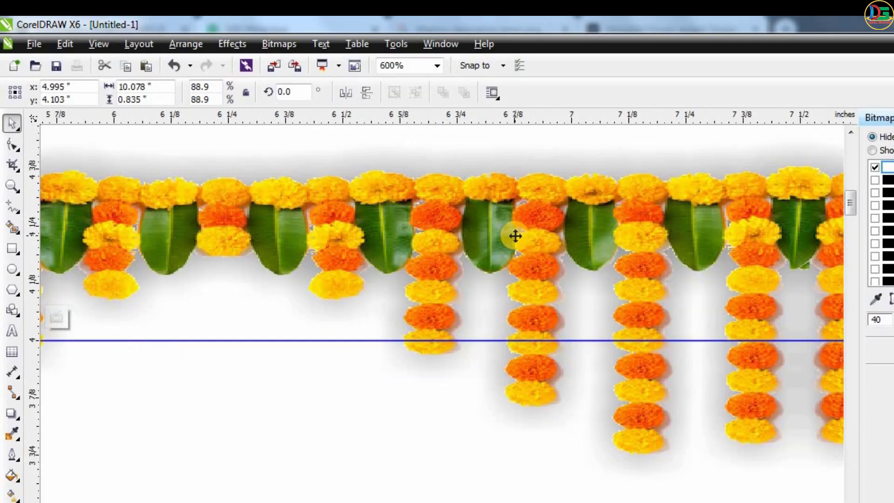
{"action": "left_click", "coordinate": [365, 92]}
{"action": "scroll", "coordinate": [513, 266], "scroll_direction": "down", "scroll_amount": 1}
{"action": "scroll", "coordinate": [513, 267], "scroll_direction": "down", "scroll_amount": 1}
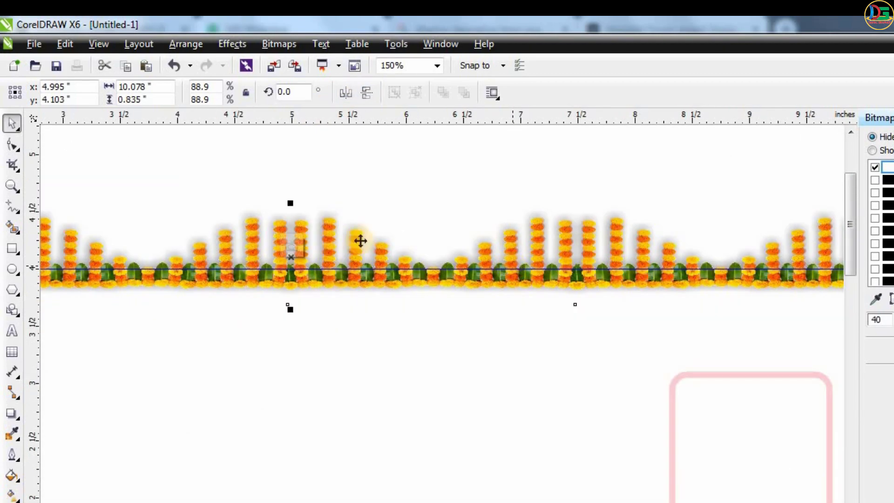
{"action": "scroll", "coordinate": [474, 210], "scroll_direction": "down", "scroll_amount": 1}
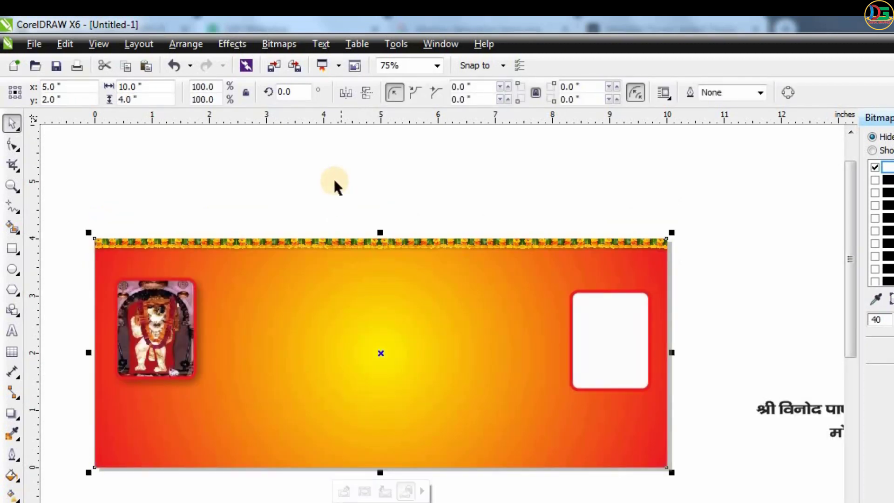
{"action": "left_click", "coordinate": [404, 217]}
Reopen the PowerClip and nudge the garland slightly lower along the top edge
{"action": "scroll", "coordinate": [458, 266], "scroll_direction": "up", "scroll_amount": 2}
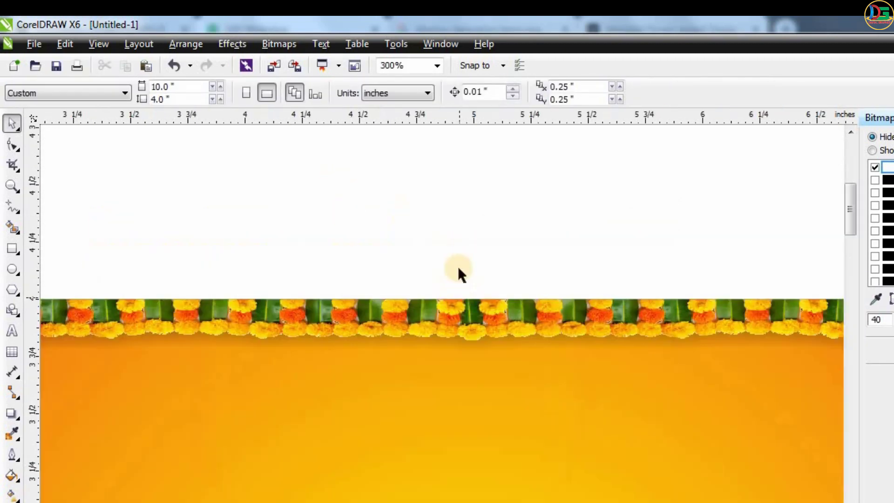
{"action": "scroll", "coordinate": [458, 266], "scroll_direction": "down", "scroll_amount": 2}
{"action": "left_click", "coordinate": [455, 289]}
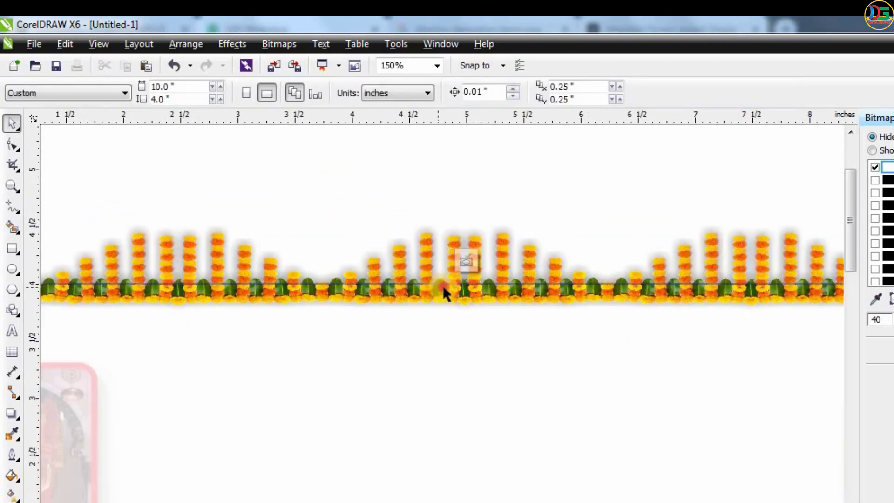
{"action": "left_click", "coordinate": [443, 289]}
{"action": "left_click_drag", "start_coordinate": [456, 294], "coordinate": [462, 289]}
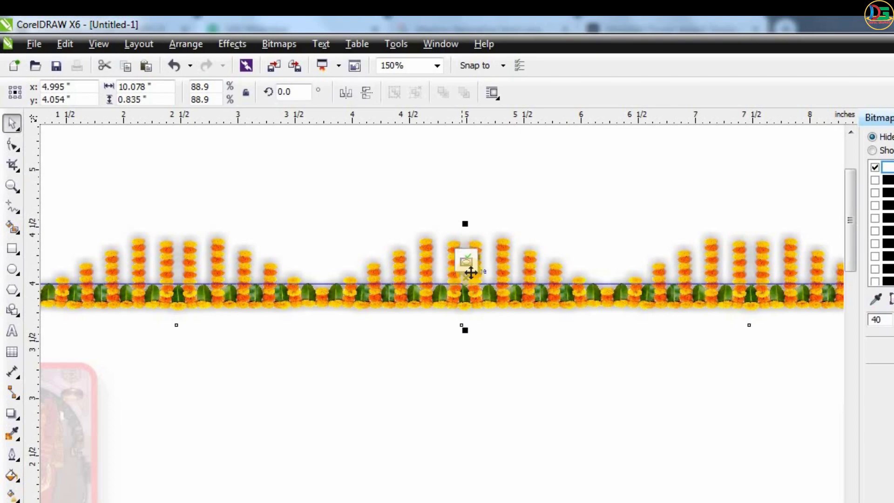
{"action": "left_click", "coordinate": [468, 177]}
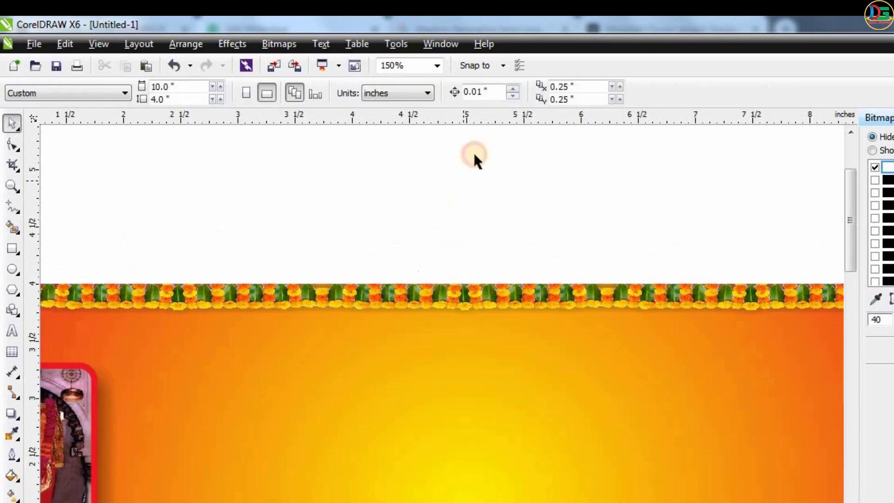
{"action": "scroll", "coordinate": [474, 154], "scroll_direction": "down", "scroll_amount": 2}
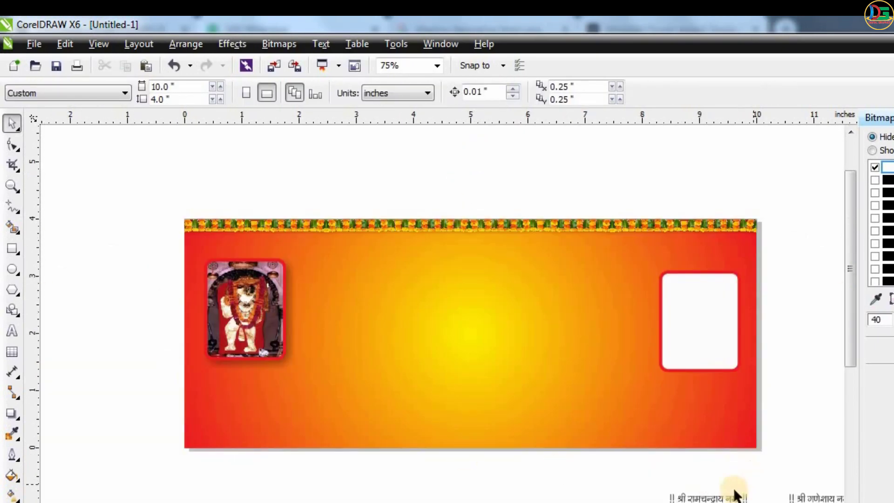
Move the salutation lines onto the banner top and enlarge them to stretch across it
{"action": "left_click", "coordinate": [708, 495]}
{"action": "scroll", "coordinate": [515, 379], "scroll_direction": "down", "scroll_amount": 1}
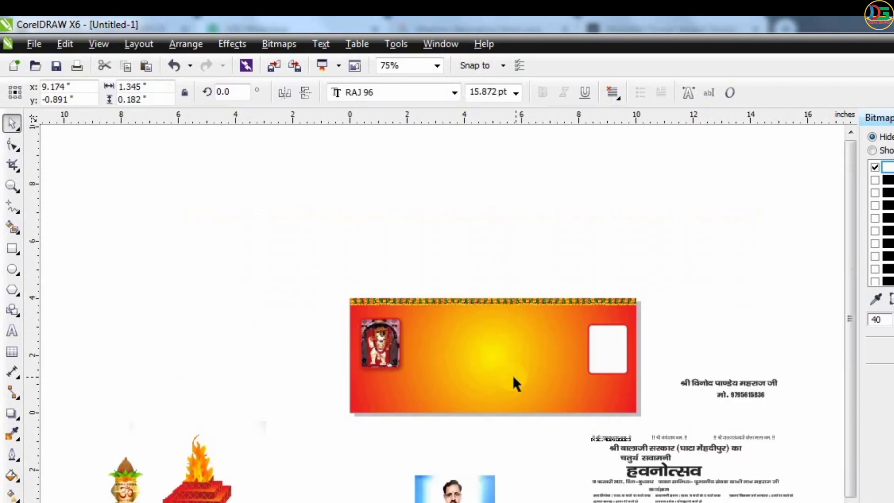
{"action": "left_click", "coordinate": [666, 440], "text": "shift"}
{"action": "left_click", "coordinate": [495, 320]}
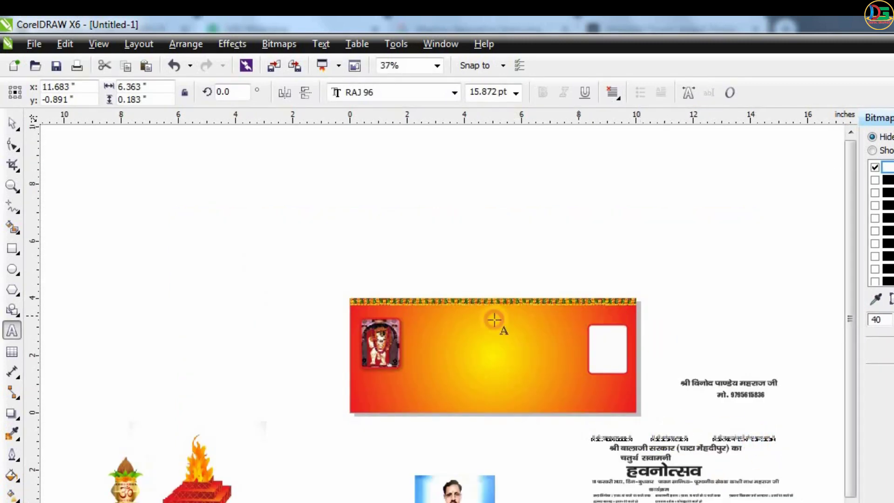
{"action": "left_click", "coordinate": [12, 120]}
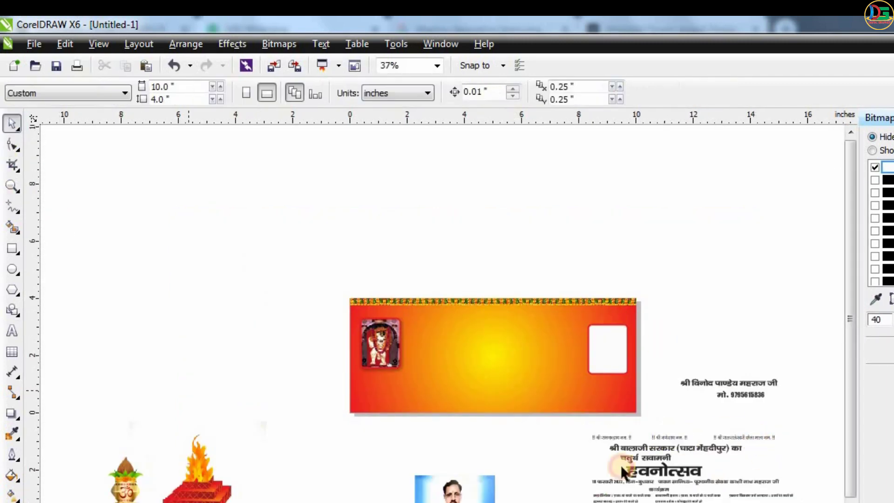
{"action": "left_click_drag", "start_coordinate": [805, 445], "coordinate": [525, 315]}
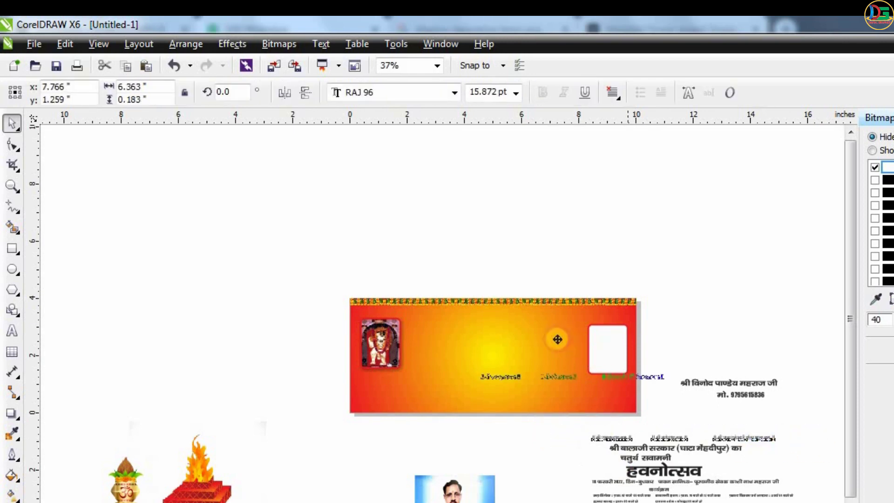
{"action": "scroll", "coordinate": [525, 315], "scroll_direction": "up", "scroll_amount": 2}
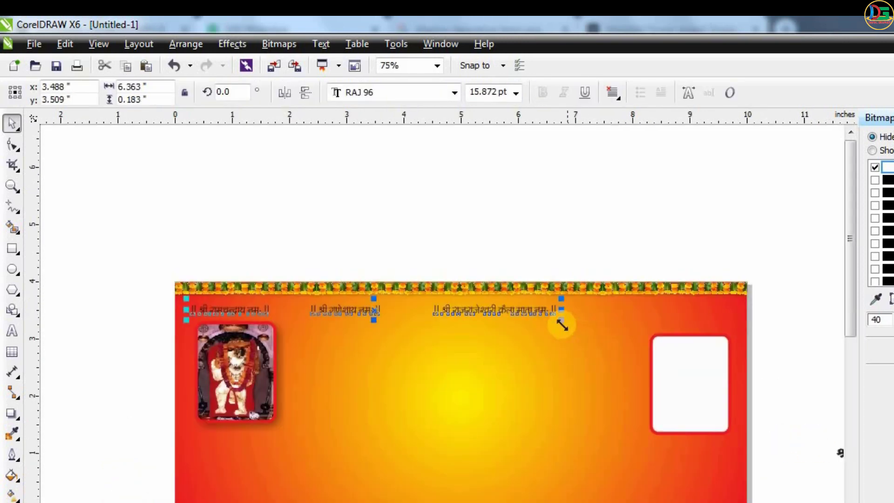
{"action": "mouse_move", "coordinate": [563, 326]}
{"action": "left_mouse_down"}
{"action": "mouse_move", "coordinate": [609, 334]}
{"action": "mouse_move", "coordinate": [740, 314]}
{"action": "left_mouse_up"}
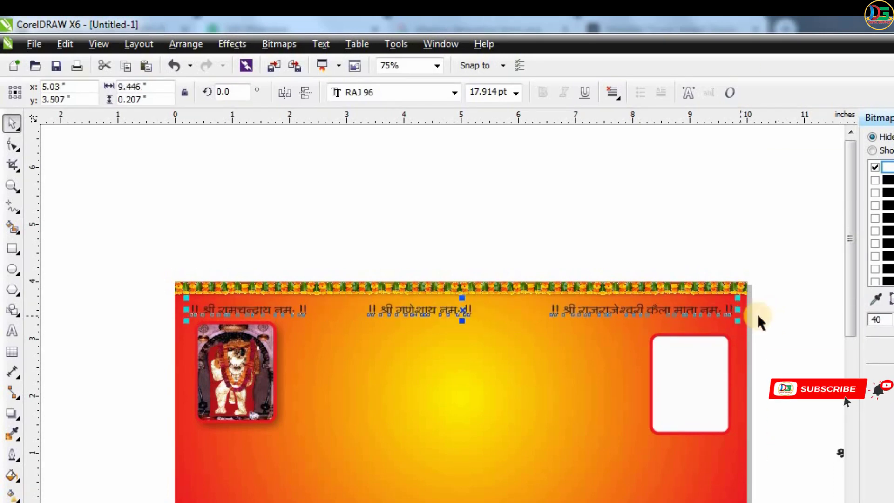
Centre the middle salutation line horizontally on the banner
{"action": "left_click", "coordinate": [535, 329]}
{"action": "left_click", "coordinate": [475, 314]}
{"action": "left_click", "coordinate": [511, 365]}
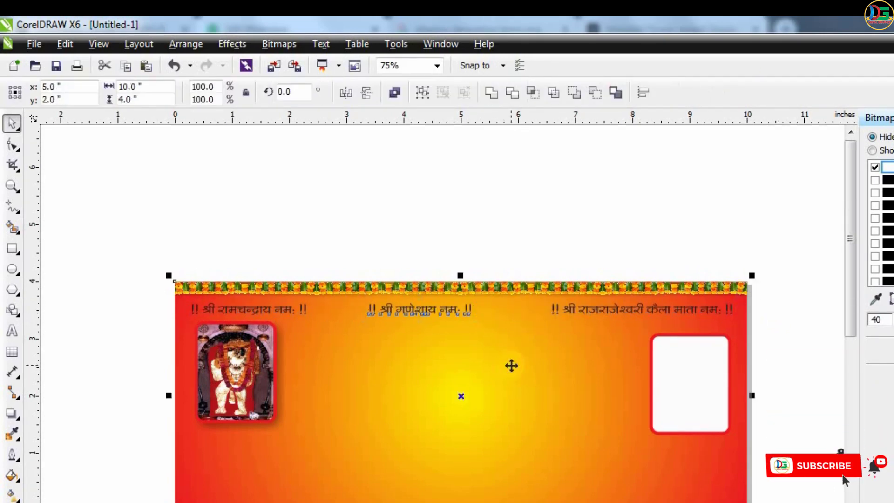
{"action": "key", "text": "c"}
{"action": "left_click", "coordinate": [546, 228]}
Colour the left, middle and right salutation lines magenta
{"action": "left_click", "coordinate": [421, 189]}
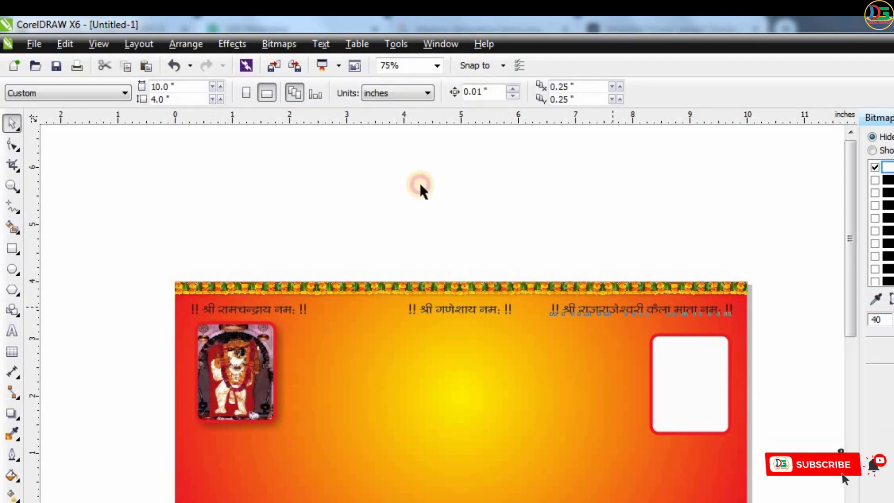
{"action": "left_click", "coordinate": [290, 309]}
{"action": "left_click", "coordinate": [463, 309], "text": "shift"}
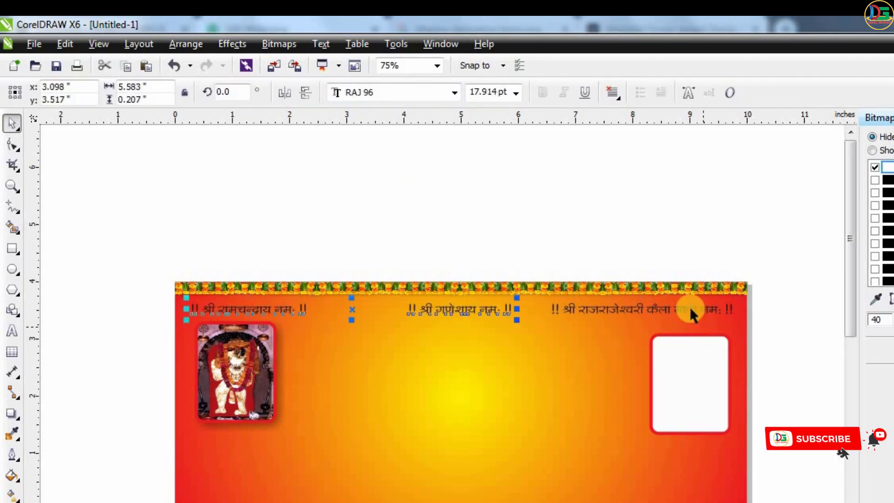
{"action": "left_click", "coordinate": [691, 312], "text": "shift"}
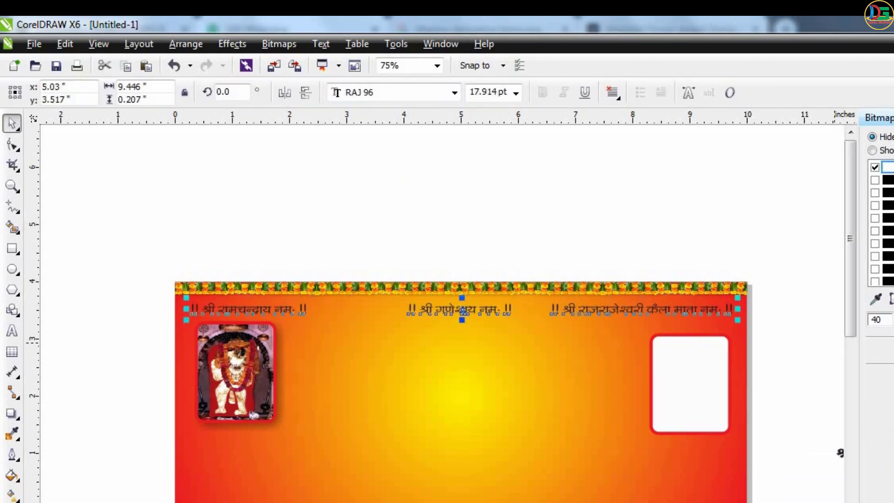
{"action": "scroll", "coordinate": [485, 309], "scroll_direction": "up", "scroll_amount": 3}
{"action": "scroll", "coordinate": [489, 292], "scroll_direction": "down", "scroll_amount": 2}
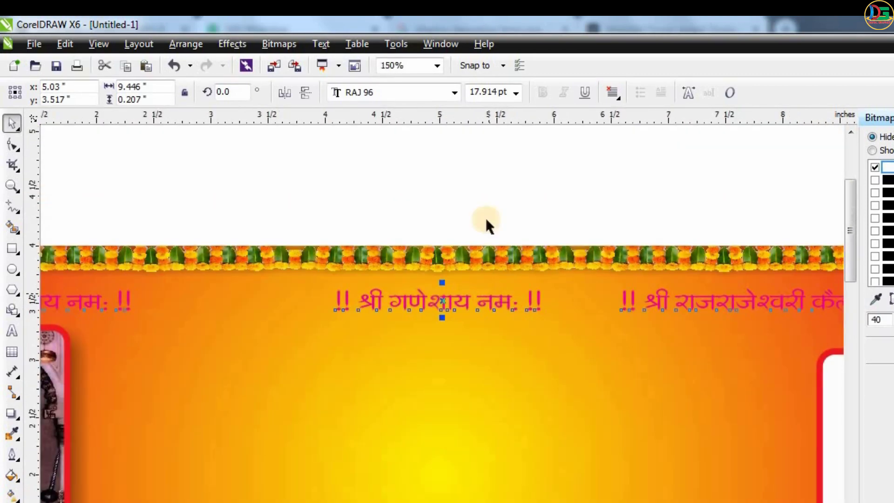
{"action": "scroll", "coordinate": [485, 194], "scroll_direction": "down", "scroll_amount": 1}
{"action": "left_click", "coordinate": [841, 393]}
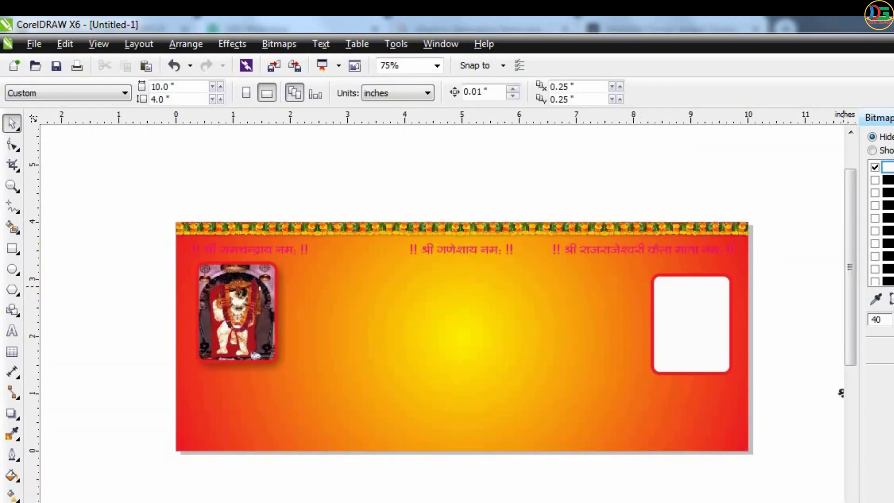
Redock the colour palette horizontally and reselect the three salutation lines
{"action": "left_click_drag", "start_coordinate": [885, 139], "coordinate": [725, 150]}
{"action": "left_click_drag", "start_coordinate": [787, 75], "coordinate": [690, 116]}
{"action": "scroll", "coordinate": [509, 187], "scroll_direction": "down", "scroll_amount": 1}
{"action": "scroll", "coordinate": [535, 193], "scroll_direction": "up", "scroll_amount": 1}
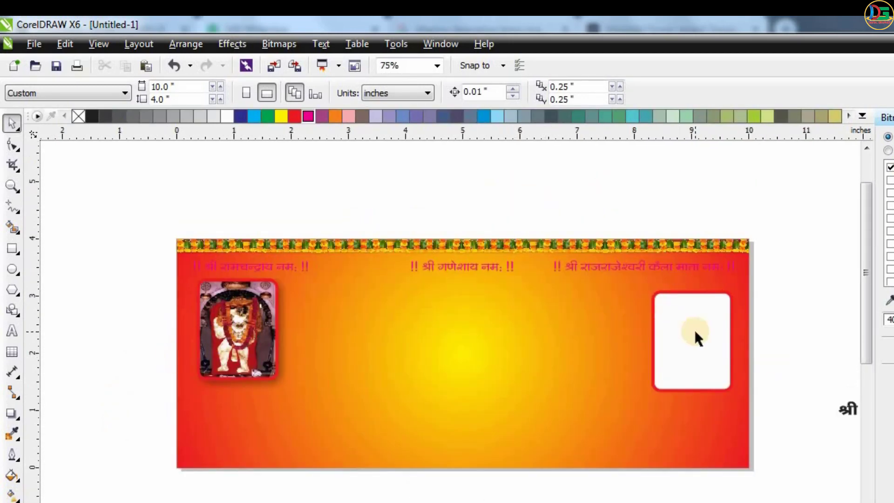
{"action": "left_click", "coordinate": [272, 275]}
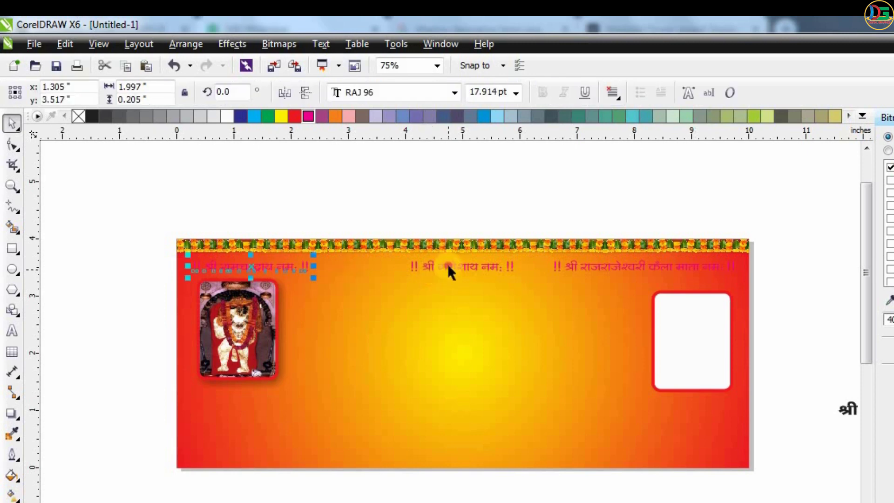
{"action": "left_click", "coordinate": [448, 265], "text": "shift"}
{"action": "left_click", "coordinate": [619, 267], "text": "shift"}
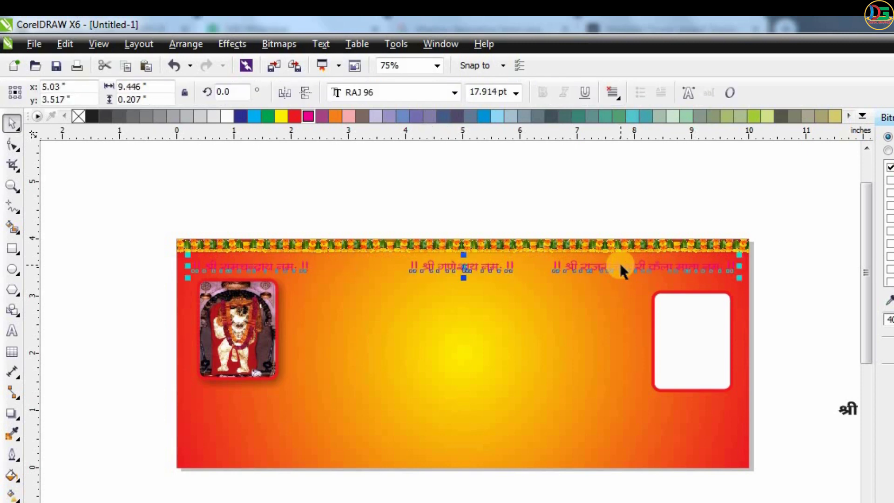
Give the three lines a 1.5 pt white outline with rounded corners
{"action": "key", "text": "F12"}
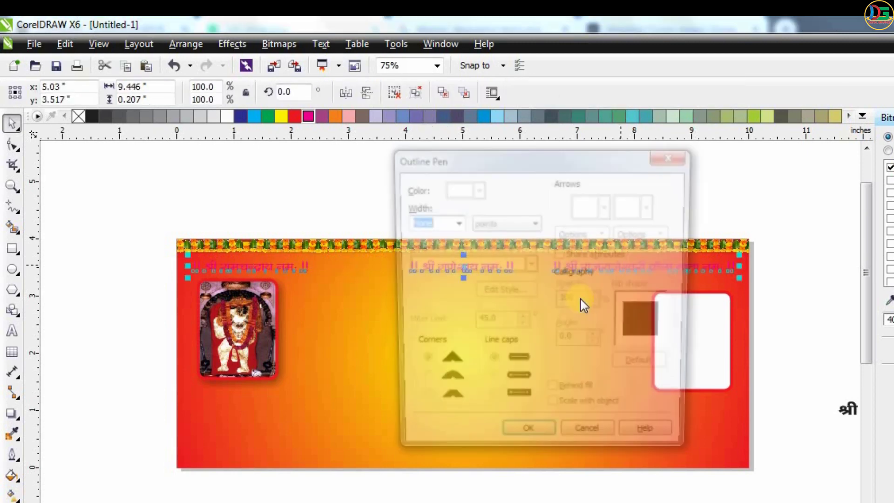
{"action": "left_click", "coordinate": [456, 223]}
{"action": "left_click", "coordinate": [416, 279]}
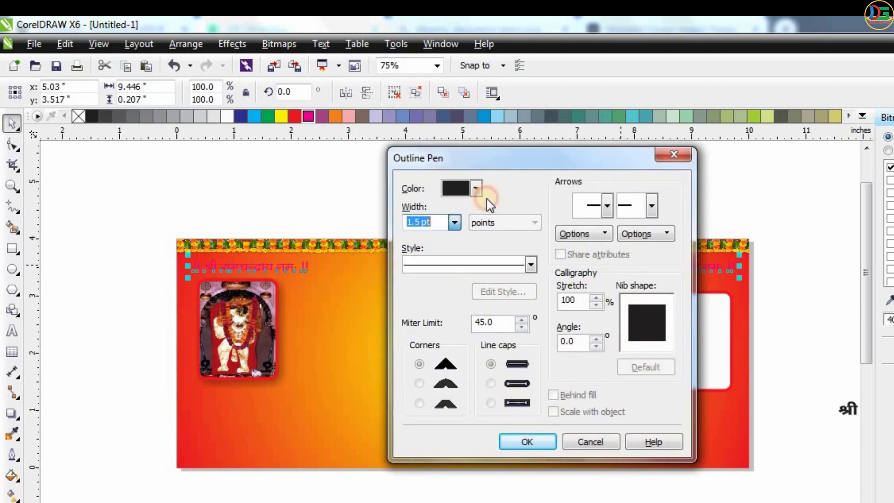
{"action": "left_click", "coordinate": [476, 188]}
{"action": "left_click", "coordinate": [499, 206]}
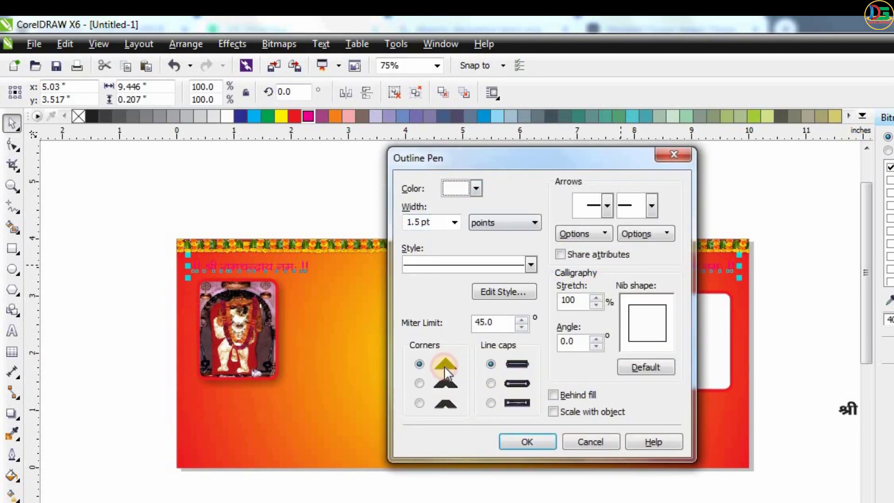
{"action": "left_click", "coordinate": [419, 383]}
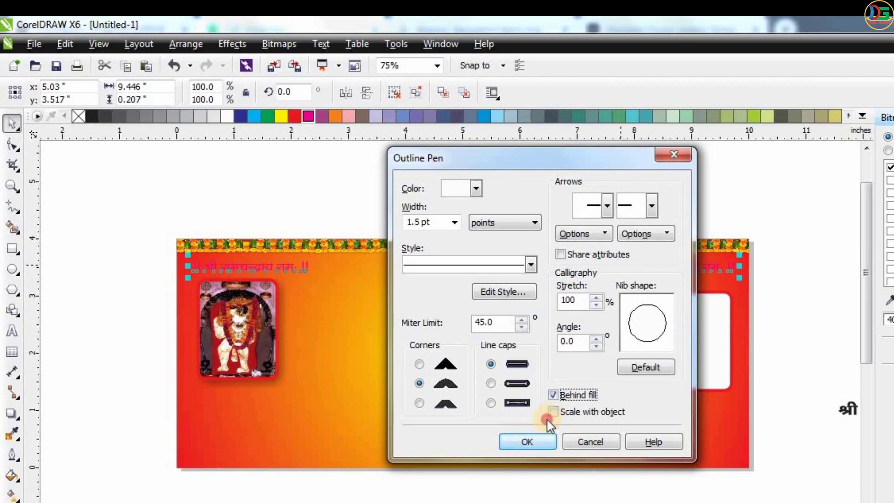
{"action": "left_click", "coordinate": [536, 441]}
Zoom out to view the whole banner layout and clear the selection
{"action": "scroll", "coordinate": [661, 254], "scroll_direction": "up", "scroll_amount": 3}
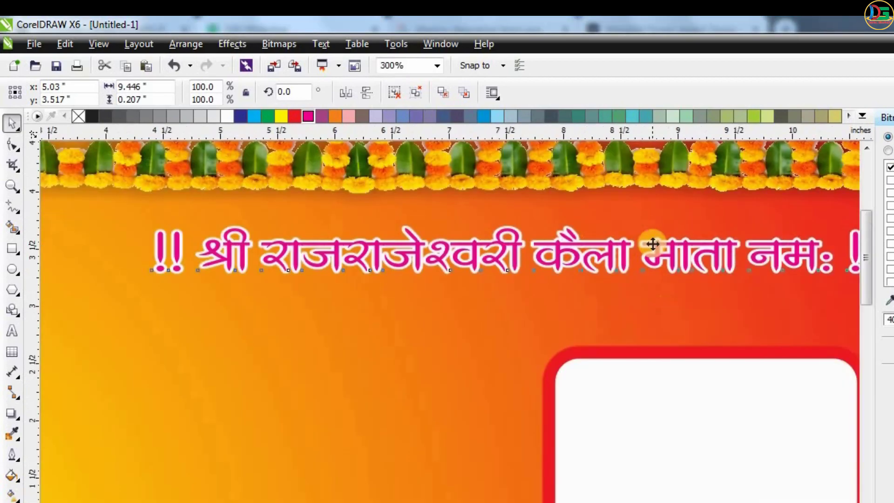
{"action": "scroll", "coordinate": [652, 244], "scroll_direction": "down", "scroll_amount": 2}
{"action": "scroll", "coordinate": [653, 246], "scroll_direction": "up", "scroll_amount": 3}
{"action": "scroll", "coordinate": [652, 245], "scroll_direction": "down", "scroll_amount": 3}
{"action": "scroll", "coordinate": [652, 245], "scroll_direction": "down", "scroll_amount": 1}
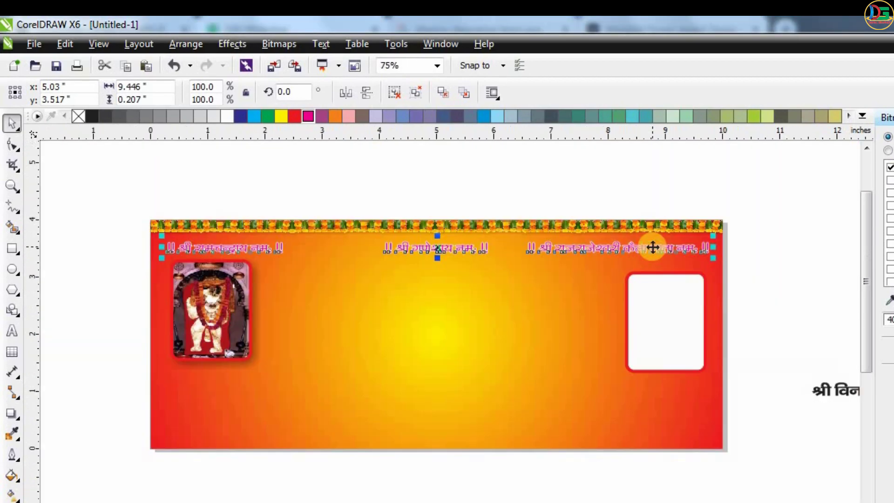
{"action": "scroll", "coordinate": [652, 248], "scroll_direction": "up", "scroll_amount": 4}
{"action": "scroll", "coordinate": [656, 254], "scroll_direction": "down", "scroll_amount": 2}
{"action": "scroll", "coordinate": [686, 196], "scroll_direction": "down", "scroll_amount": 1}
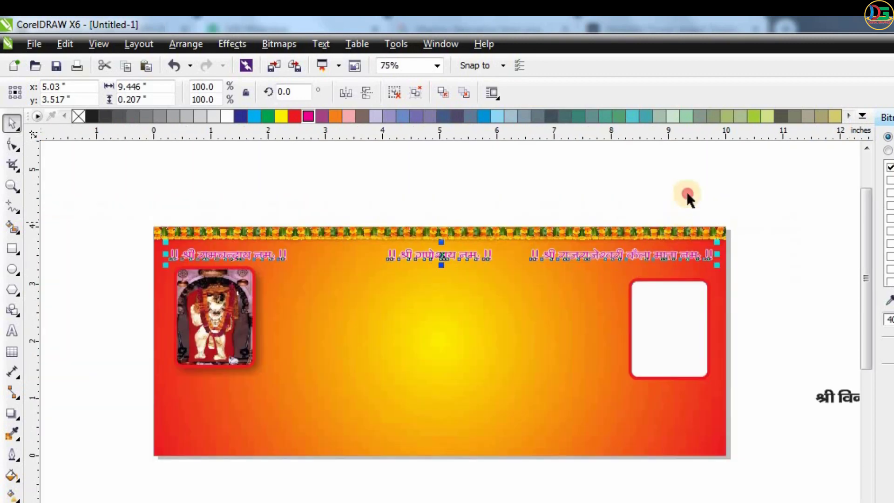
{"action": "left_click", "coordinate": [686, 196]}
{"action": "scroll", "coordinate": [342, 233], "scroll_direction": "down", "scroll_amount": 1}
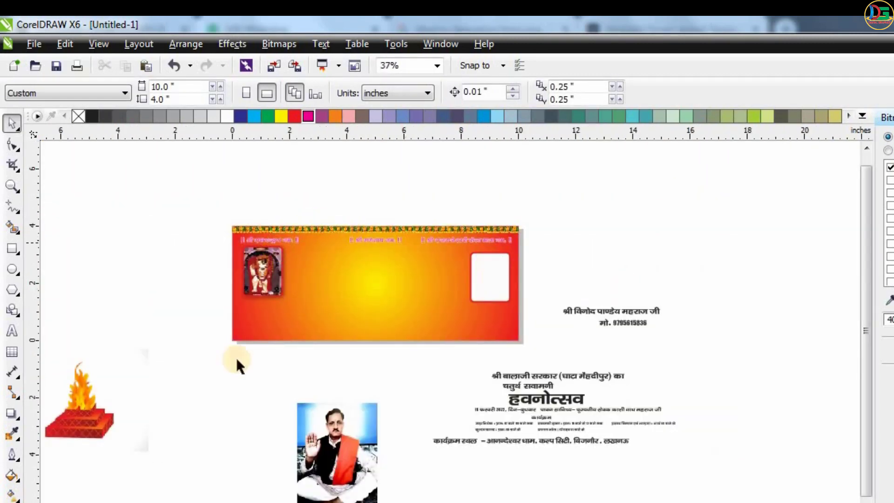
Move the श्री बालाजी सरकार heading to the banner top and enlarge it
{"action": "left_click_drag", "start_coordinate": [538, 380], "coordinate": [357, 256]}
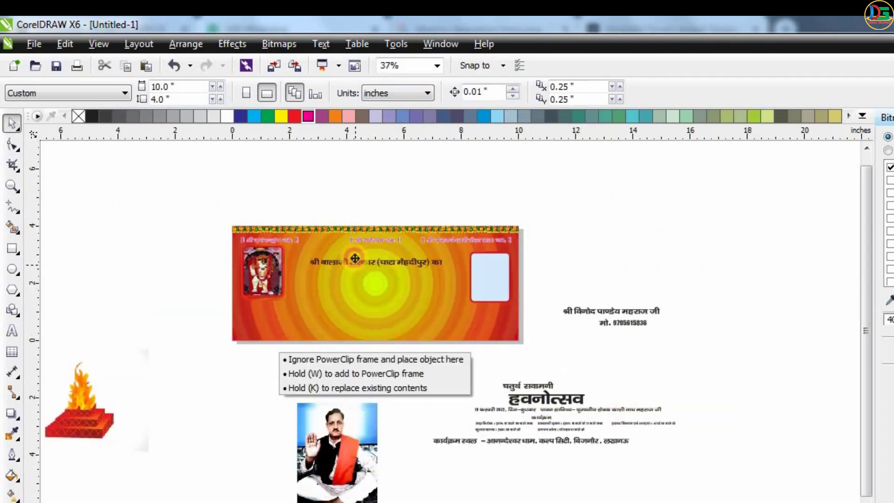
{"action": "scroll", "coordinate": [409, 263], "scroll_direction": "up", "scroll_amount": 2}
{"action": "scroll", "coordinate": [498, 269], "scroll_direction": "down", "scroll_amount": 1}
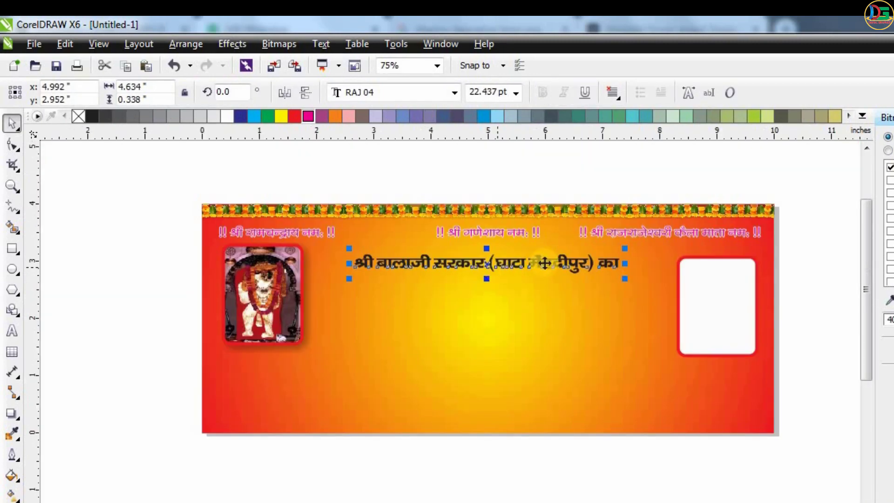
{"action": "mouse_move", "coordinate": [623, 277]}
{"action": "left_mouse_down"}
{"action": "mouse_move", "coordinate": [676, 299]}
{"action": "mouse_move", "coordinate": [669, 293]}
{"action": "left_mouse_up"}
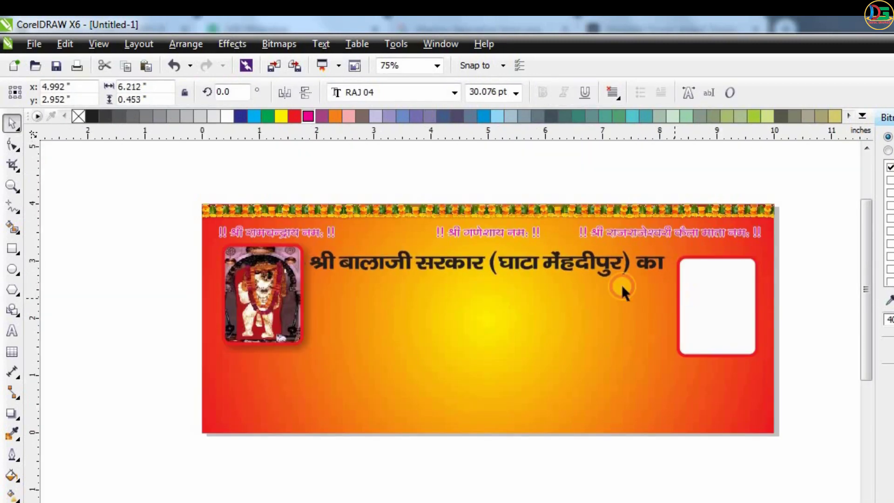
{"action": "mouse_move", "coordinate": [487, 245]}
{"action": "left_mouse_down"}
{"action": "mouse_move", "coordinate": [486, 235]}
{"action": "mouse_move", "coordinate": [493, 270]}
{"action": "left_mouse_up"}
Fine-tune the heading's width and height, then colour it red
{"action": "left_click", "coordinate": [502, 344]}
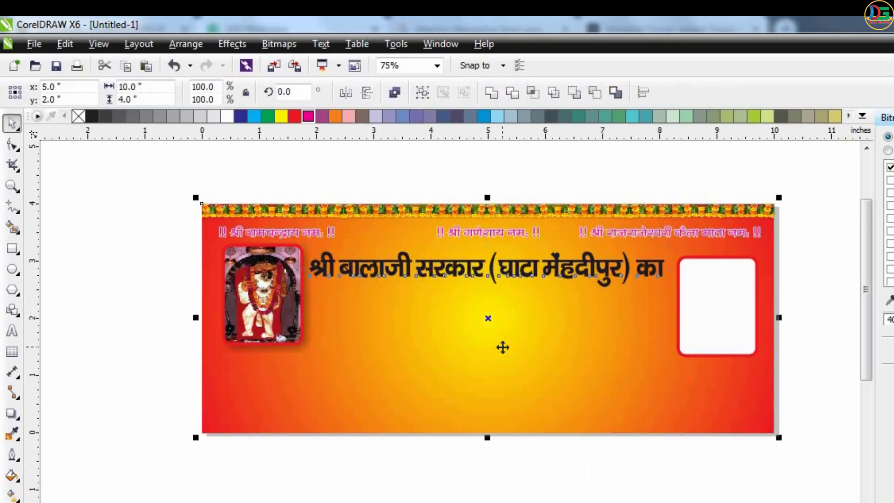
{"action": "left_click", "coordinate": [169, 314]}
{"action": "left_click", "coordinate": [652, 287]}
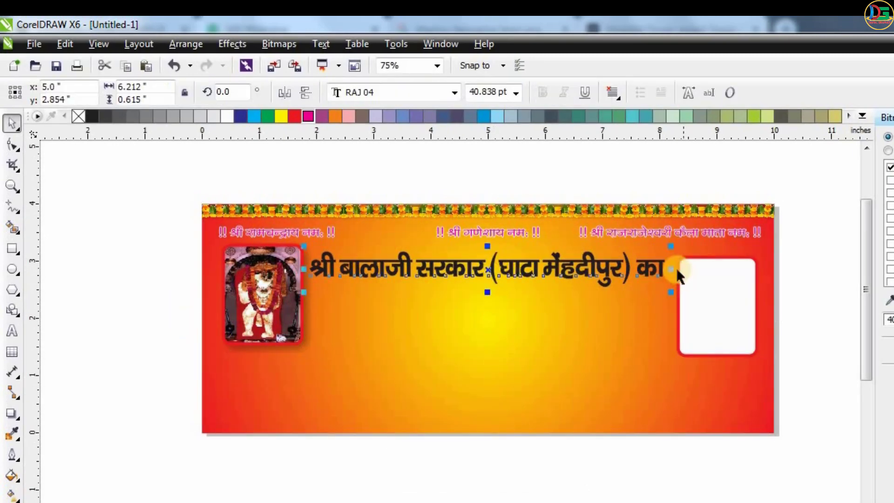
{"action": "left_click_drag", "start_coordinate": [669, 270], "coordinate": [660, 270]}
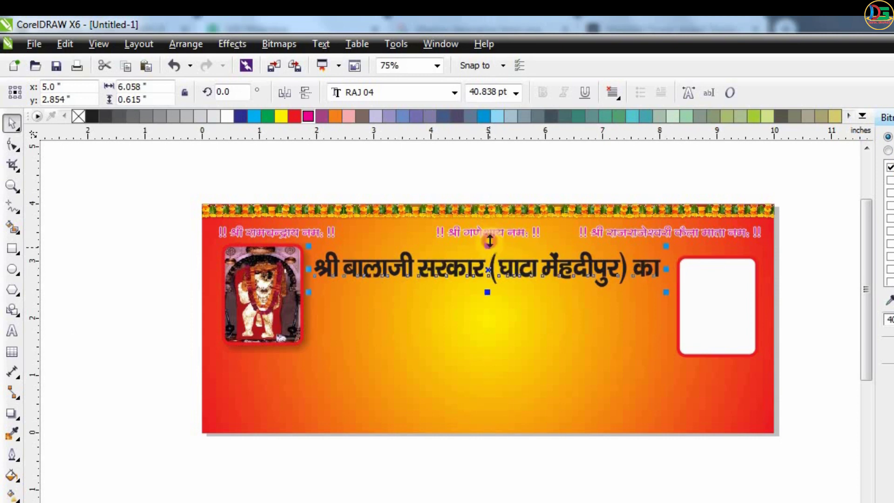
{"action": "left_click_drag", "start_coordinate": [489, 240], "coordinate": [487, 243]}
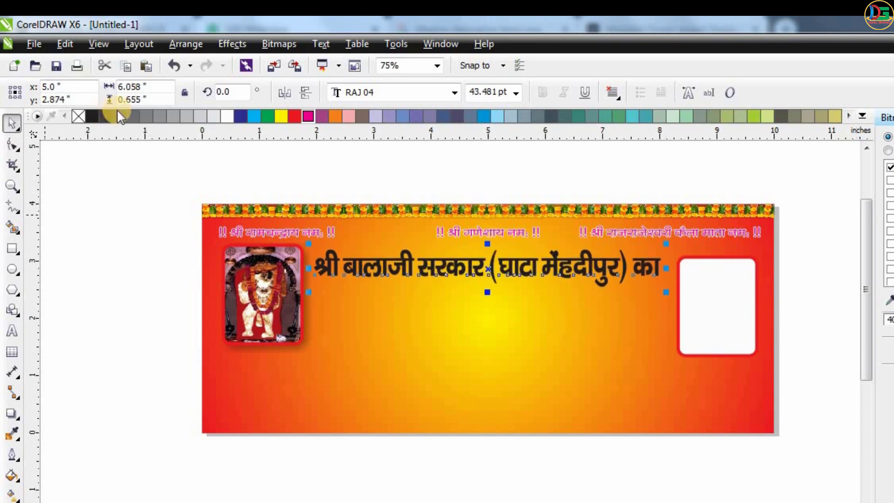
{"action": "left_click", "coordinate": [294, 118]}
Give the heading a 3 pt white rounded outline, behind fill and scaling with the object
{"action": "scroll", "coordinate": [461, 276], "scroll_direction": "up", "scroll_amount": 1}
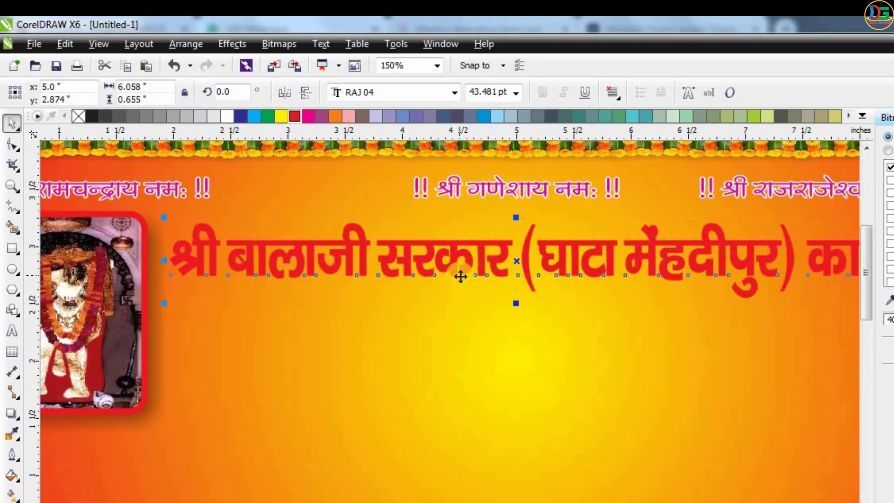
{"action": "key", "text": "F12"}
{"action": "left_click", "coordinate": [455, 223]}
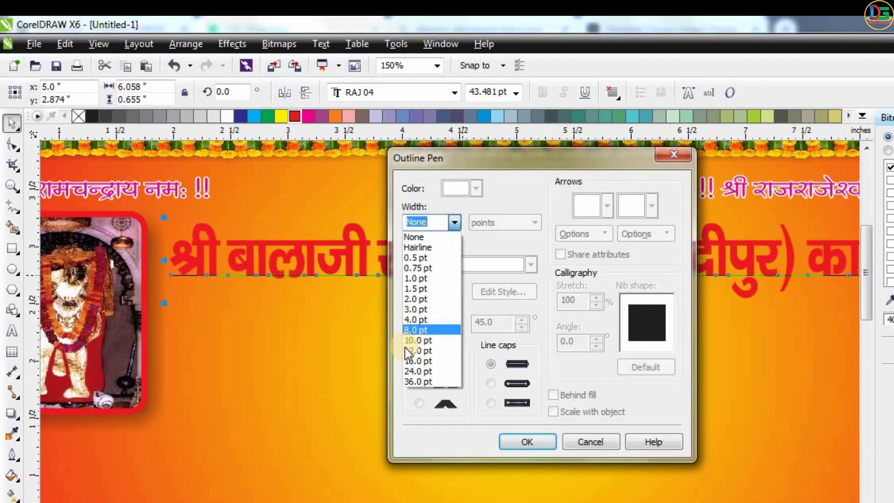
{"action": "left_click", "coordinate": [416, 311]}
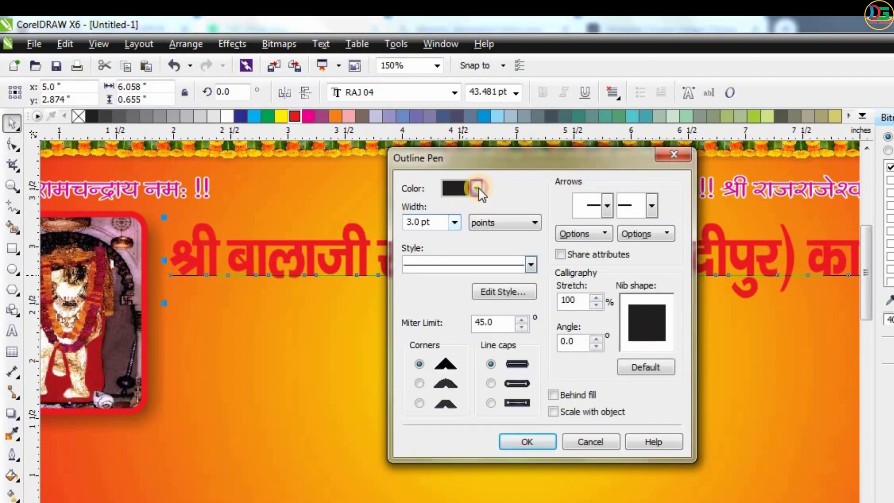
{"action": "left_click", "coordinate": [476, 188]}
{"action": "left_click", "coordinate": [484, 248]}
{"action": "left_click", "coordinate": [420, 383]}
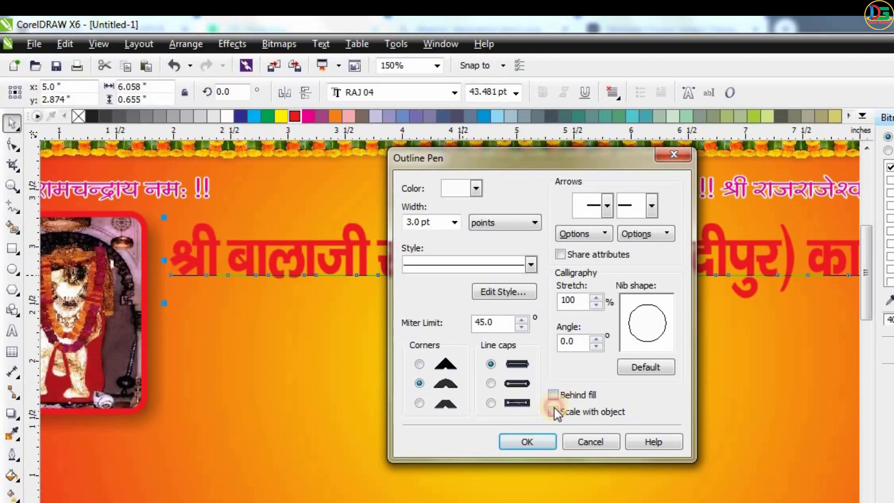
{"action": "left_click", "coordinate": [554, 411]}
{"action": "left_click", "coordinate": [553, 394]}
{"action": "left_click", "coordinate": [527, 440]}
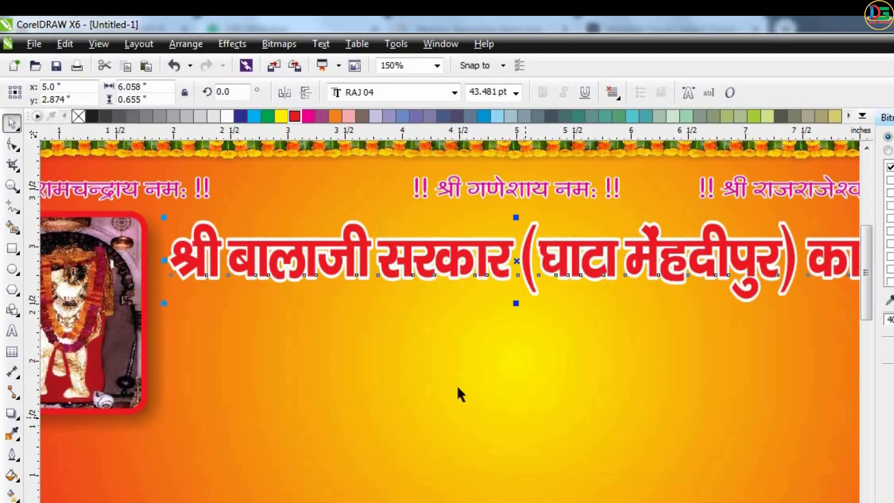
{"action": "left_click", "coordinate": [10, 419]}
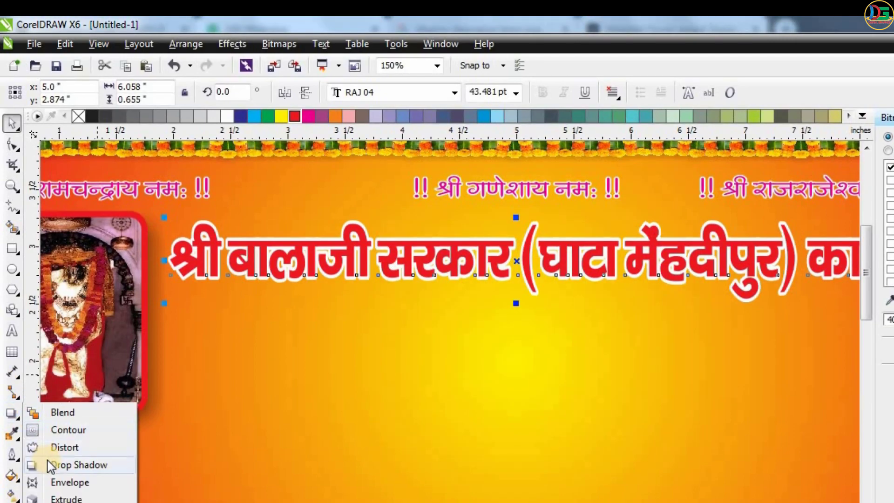
Cast a white drop shadow from the heading at 100 opacity in Normal mode
{"action": "left_click", "coordinate": [51, 465]}
{"action": "mouse_move", "coordinate": [476, 273]}
{"action": "left_mouse_down"}
{"action": "mouse_move", "coordinate": [549, 323]}
{"action": "mouse_move", "coordinate": [531, 310]}
{"action": "left_mouse_up"}
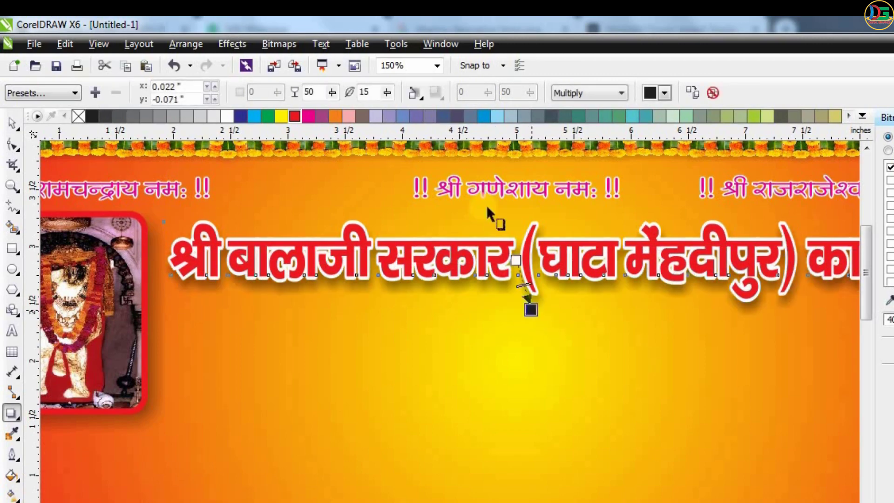
{"action": "left_click_drag", "start_coordinate": [332, 92], "coordinate": [379, 114]}
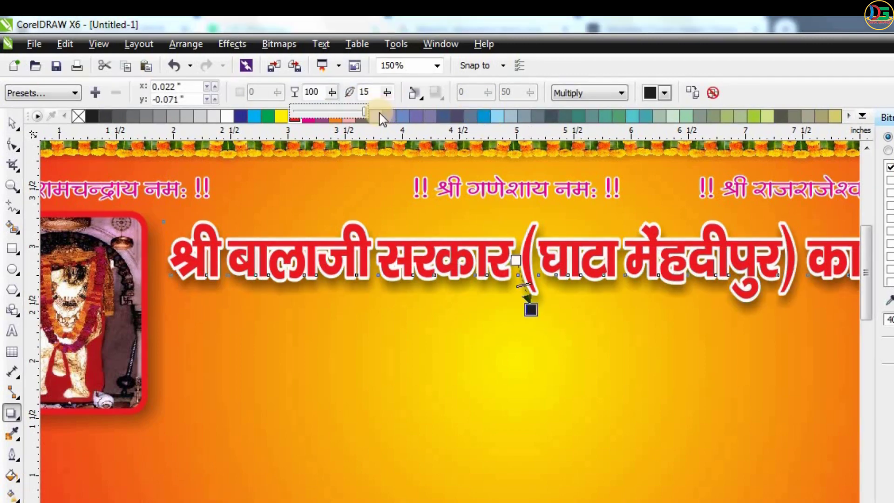
{"action": "left_click", "coordinate": [629, 94]}
{"action": "left_click", "coordinate": [626, 93]}
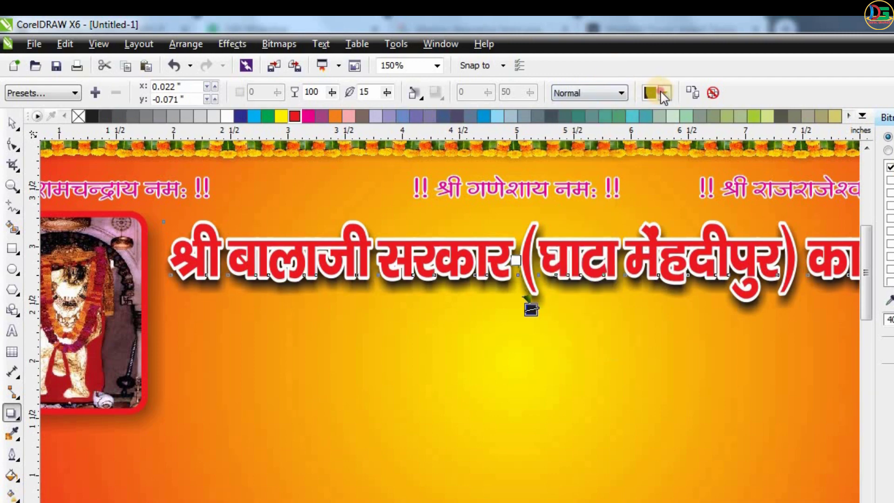
{"action": "left_click", "coordinate": [665, 93]}
{"action": "left_click", "coordinate": [700, 119]}
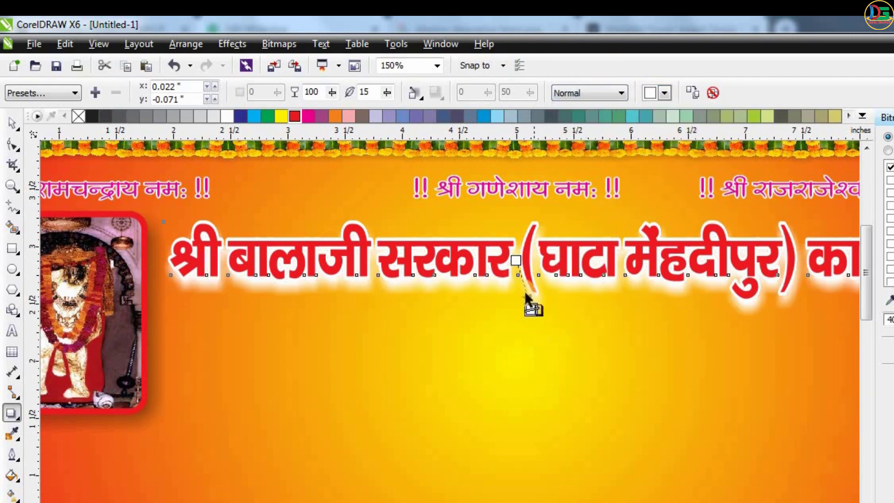
{"action": "scroll", "coordinate": [524, 290], "scroll_direction": "up", "scroll_amount": 1}
{"action": "mouse_move", "coordinate": [534, 306]}
{"action": "left_mouse_down"}
{"action": "mouse_move", "coordinate": [539, 318]}
{"action": "mouse_move", "coordinate": [530, 298]}
{"action": "left_mouse_up"}
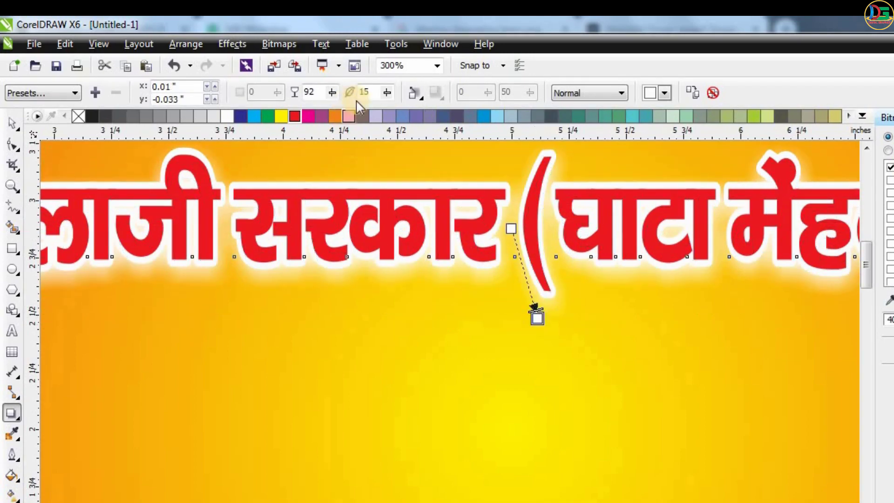
{"action": "left_click", "coordinate": [331, 93]}
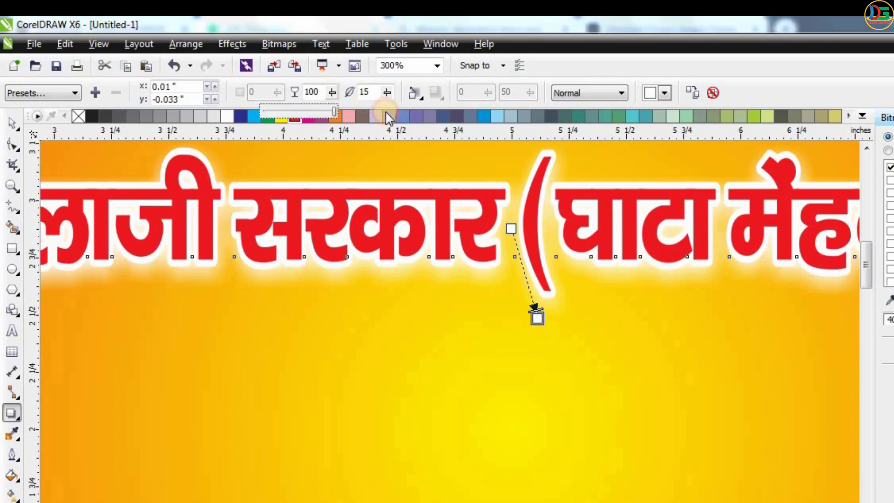
{"action": "left_click", "coordinate": [14, 125]}
{"action": "scroll", "coordinate": [389, 250], "scroll_direction": "down", "scroll_amount": 3}
Bring the हवनोत्सव title onto the banner, enlarge it, and set it in RAJ 10
{"action": "scroll", "coordinate": [169, 236], "scroll_direction": "down", "scroll_amount": 2}
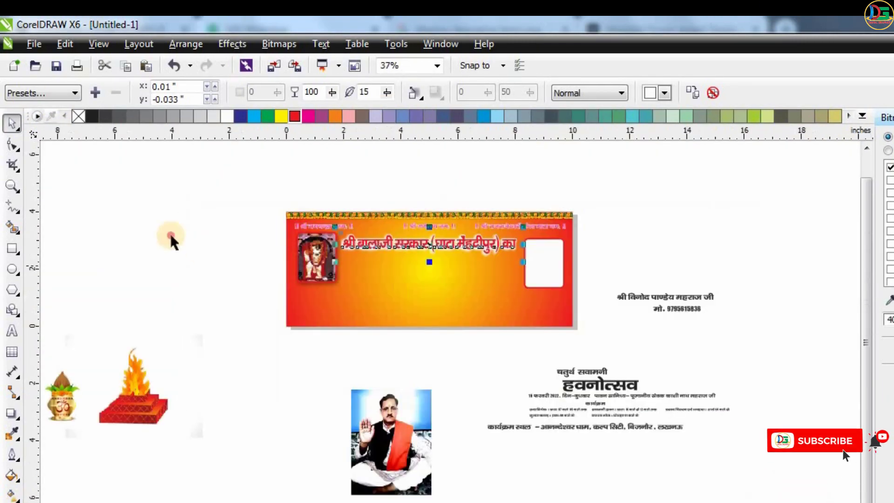
{"action": "left_click", "coordinate": [169, 236]}
{"action": "left_click", "coordinate": [432, 193]}
{"action": "scroll", "coordinate": [479, 200], "scroll_direction": "up", "scroll_amount": 2}
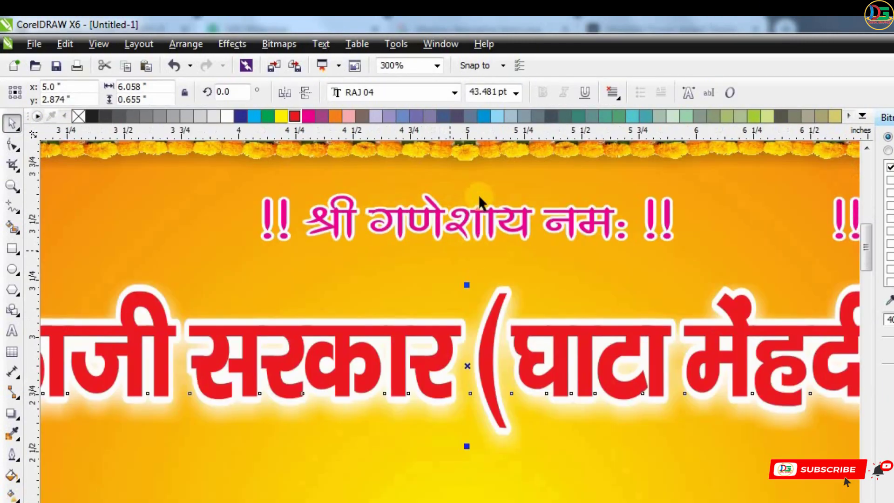
{"action": "scroll", "coordinate": [480, 201], "scroll_direction": "down", "scroll_amount": 2}
{"action": "key", "text": "Escape"}
{"action": "scroll", "coordinate": [589, 275], "scroll_direction": "up", "scroll_amount": 1}
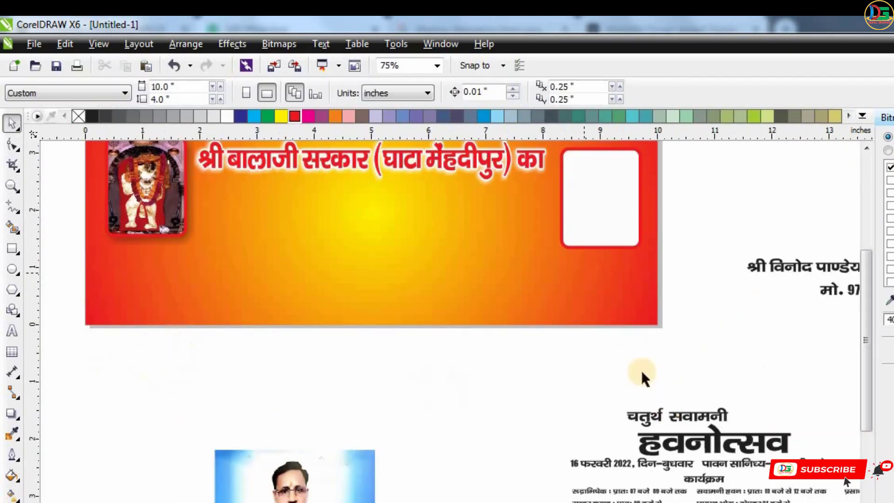
{"action": "left_click_drag", "start_coordinate": [682, 422], "coordinate": [392, 388]}
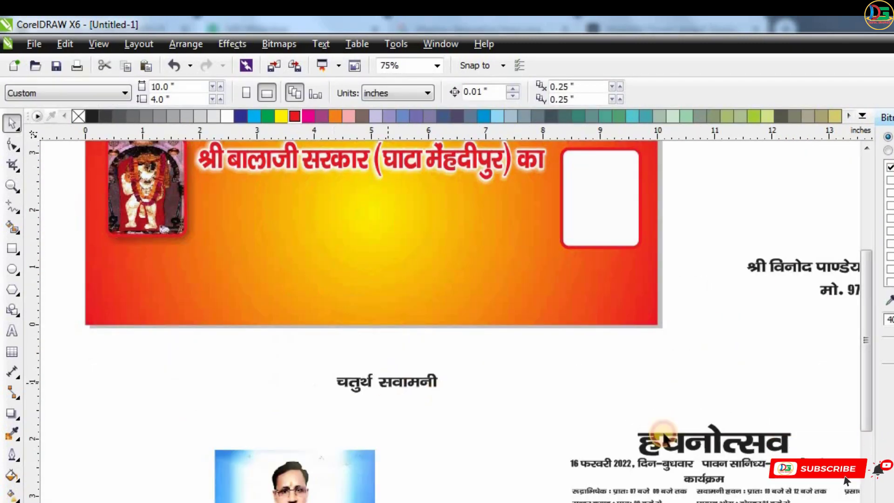
{"action": "left_click_drag", "start_coordinate": [659, 424], "coordinate": [232, 183]}
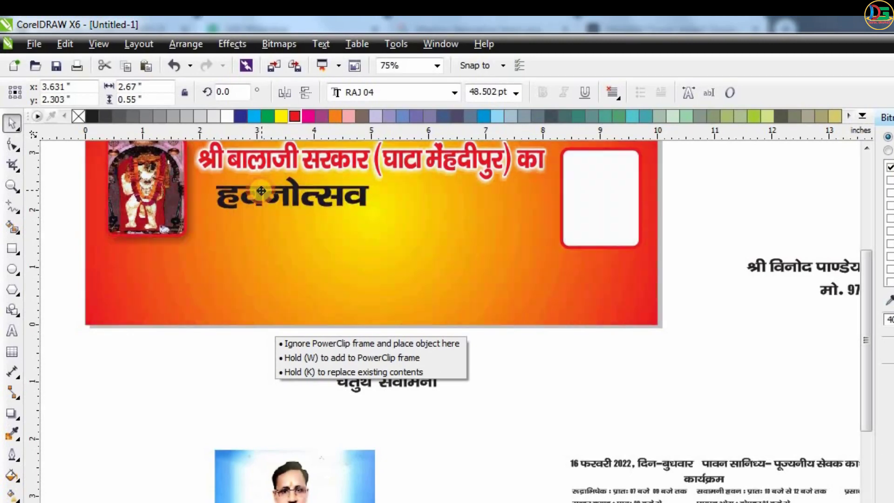
{"action": "left_click_drag", "start_coordinate": [464, 261], "coordinate": [515, 281]}
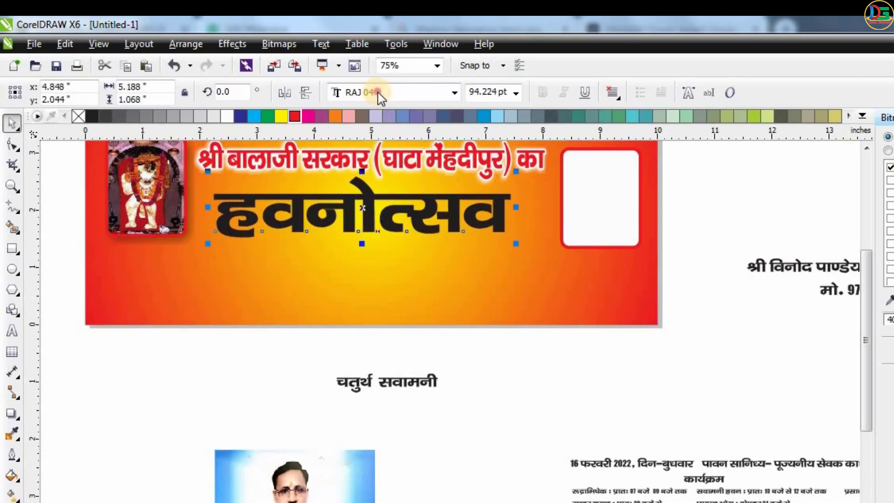
{"action": "left_click", "coordinate": [382, 93]}
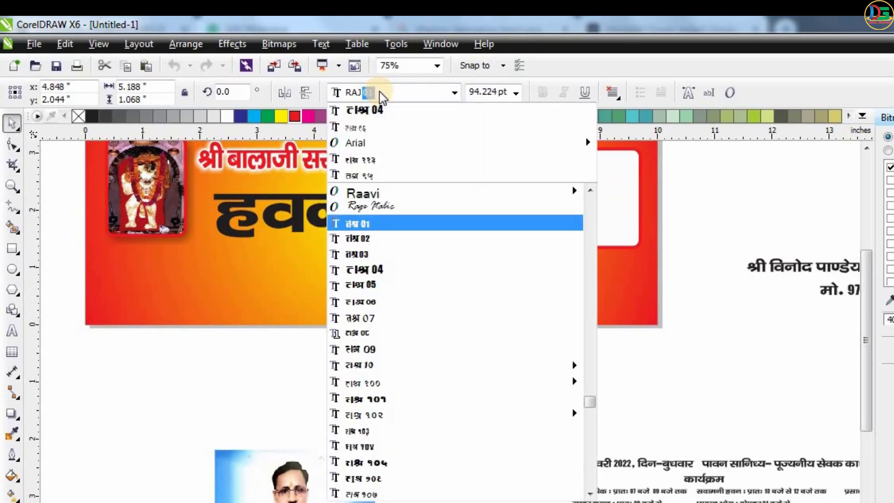
{"action": "left_click", "coordinate": [438, 46]}
Resize and reposition the title so it sits centred below the red heading
{"action": "left_click", "coordinate": [543, 372]}
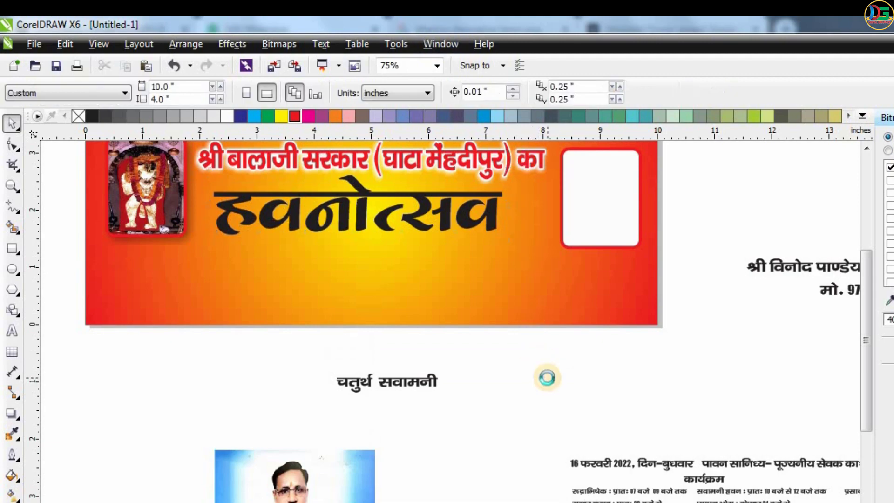
{"action": "scroll", "coordinate": [454, 302], "scroll_direction": "down", "scroll_amount": 2}
{"action": "scroll", "coordinate": [454, 301], "scroll_direction": "up", "scroll_amount": 2}
{"action": "left_click_drag", "start_coordinate": [463, 290], "coordinate": [474, 295]}
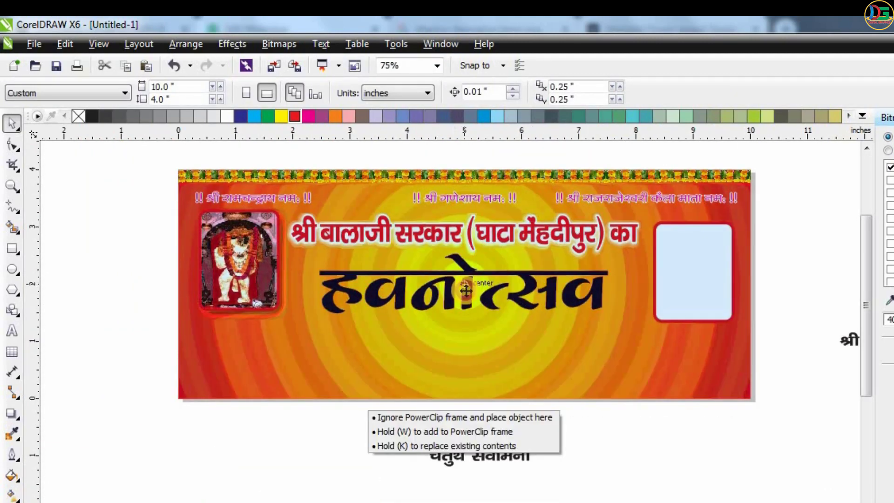
{"action": "left_click_drag", "start_coordinate": [614, 252], "coordinate": [601, 251]}
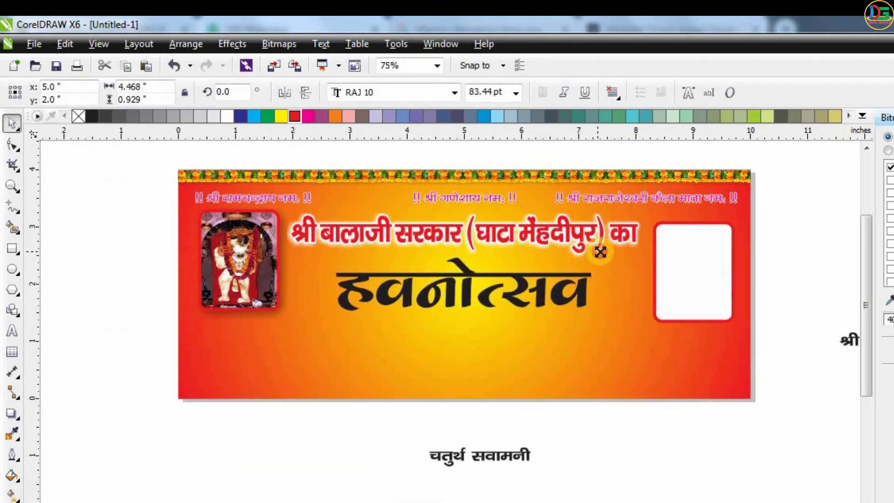
{"action": "mouse_move", "coordinate": [354, 307]}
{"action": "left_mouse_down"}
{"action": "mouse_move", "coordinate": [337, 298]}
{"action": "mouse_move", "coordinate": [351, 288]}
{"action": "left_mouse_up"}
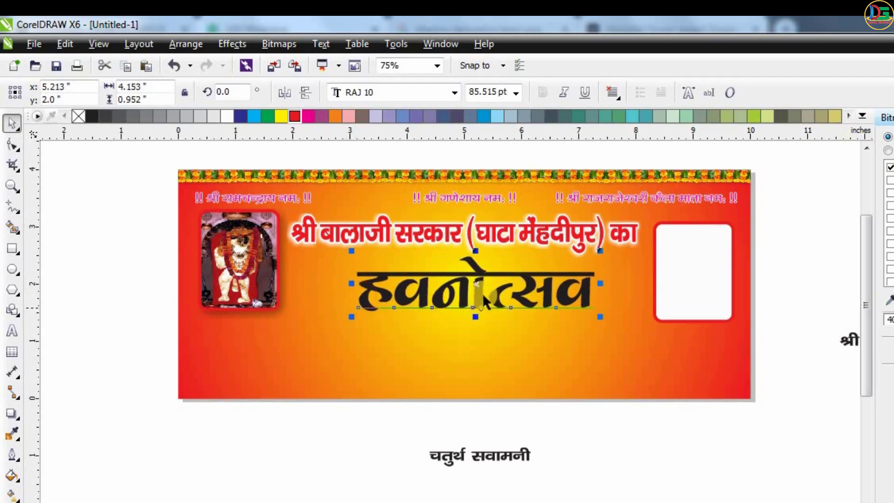
{"action": "mouse_move", "coordinate": [477, 289]}
{"action": "left_mouse_down"}
{"action": "mouse_move", "coordinate": [493, 290]}
{"action": "mouse_move", "coordinate": [491, 325]}
{"action": "left_mouse_up"}
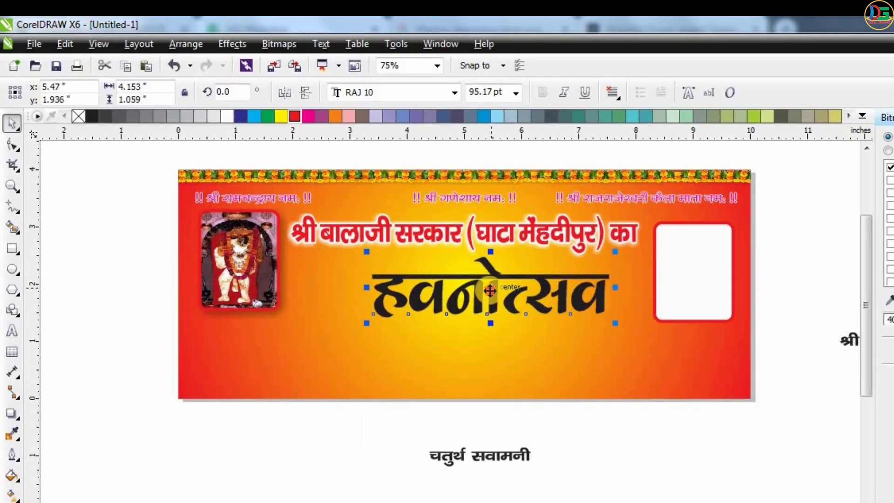
{"action": "left_click_drag", "start_coordinate": [491, 292], "coordinate": [492, 290]}
Bring the havan fire image onto the banner, shrink it to about 35%, and place it beside the deity photo
{"action": "left_click", "coordinate": [310, 375]}
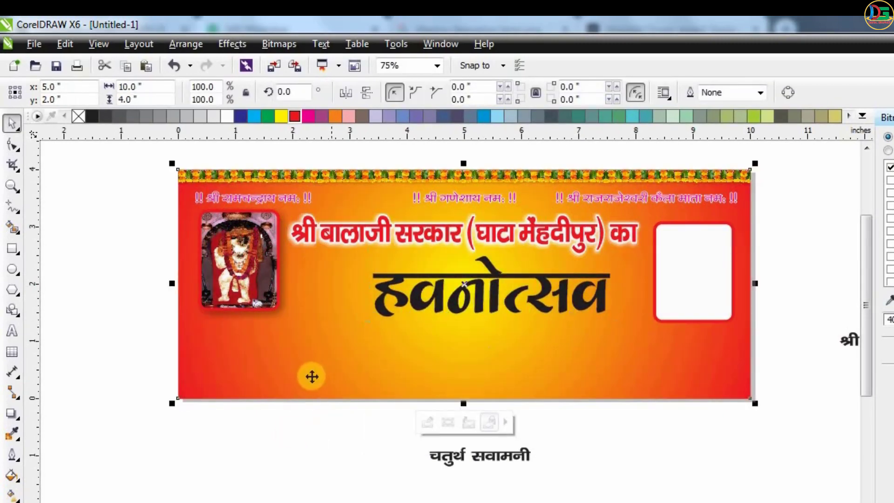
{"action": "scroll", "coordinate": [309, 376], "scroll_direction": "down", "scroll_amount": 1}
{"action": "left_click_drag", "start_coordinate": [99, 471], "coordinate": [289, 363]}
{"action": "scroll", "coordinate": [277, 366], "scroll_direction": "up", "scroll_amount": 2}
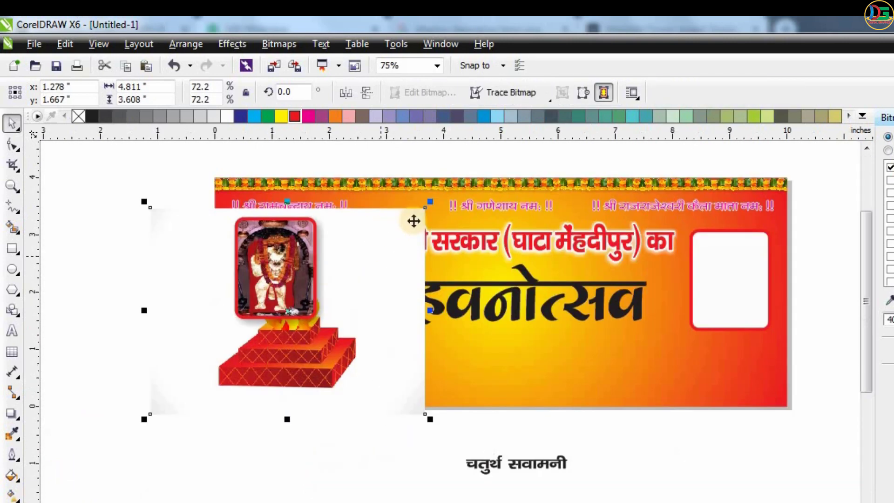
{"action": "left_click_drag", "start_coordinate": [427, 203], "coordinate": [354, 260]}
{"action": "left_click_drag", "start_coordinate": [308, 334], "coordinate": [380, 352]}
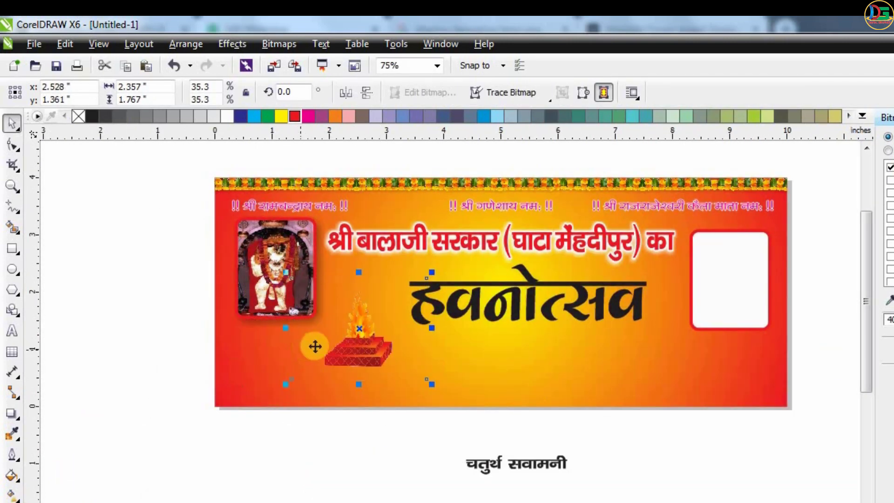
{"action": "scroll", "coordinate": [314, 345], "scroll_direction": "up", "scroll_amount": 2}
{"action": "scroll", "coordinate": [432, 355], "scroll_direction": "down", "scroll_amount": 1}
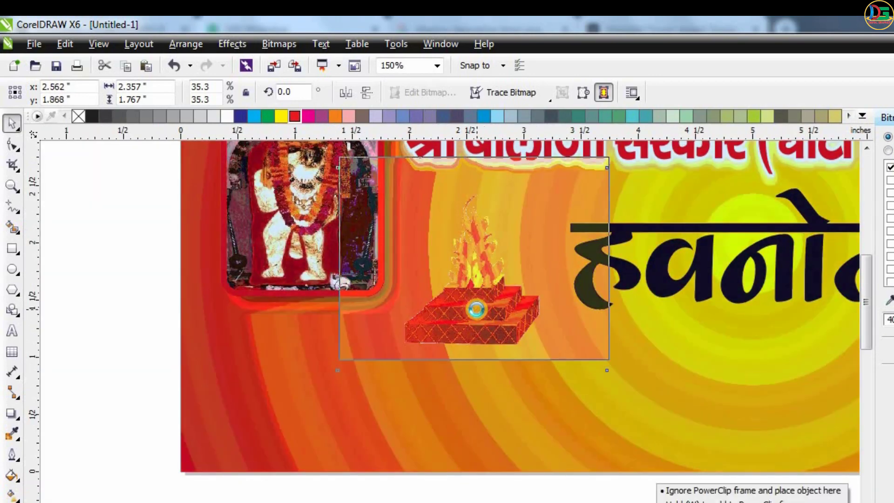
{"action": "left_click_drag", "start_coordinate": [455, 366], "coordinate": [459, 308]}
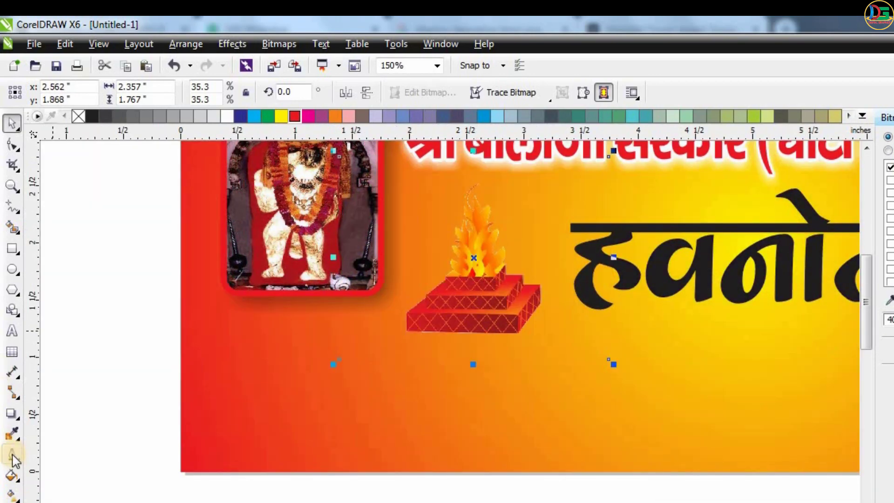
Apply a vertical linear transparency fading the fire image's base
{"action": "left_click", "coordinate": [14, 414]}
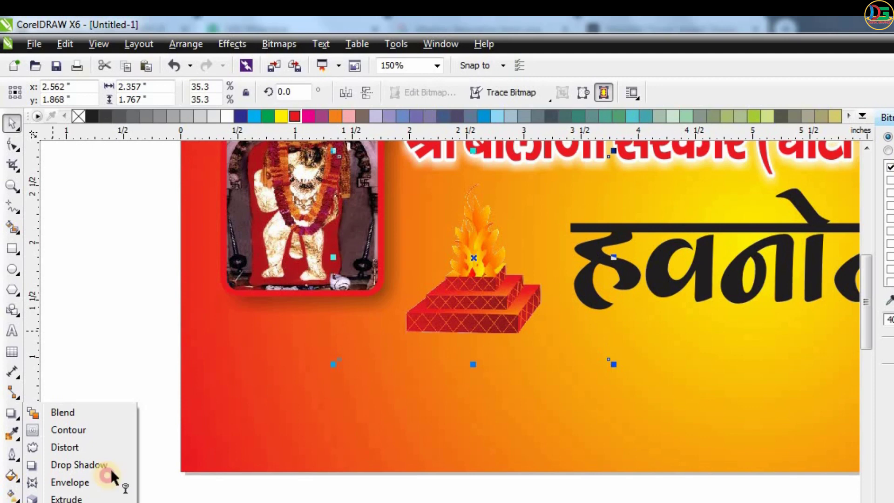
{"action": "left_click", "coordinate": [65, 502]}
{"action": "mouse_move", "coordinate": [450, 259]}
{"action": "left_mouse_down"}
{"action": "mouse_move", "coordinate": [451, 366]}
{"action": "mouse_move", "coordinate": [451, 343]}
{"action": "left_mouse_up"}
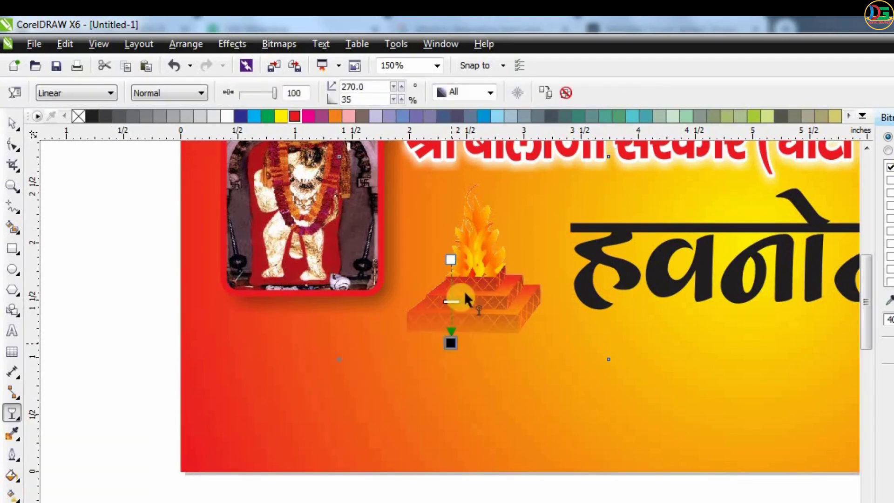
{"action": "left_click_drag", "start_coordinate": [451, 259], "coordinate": [450, 297]}
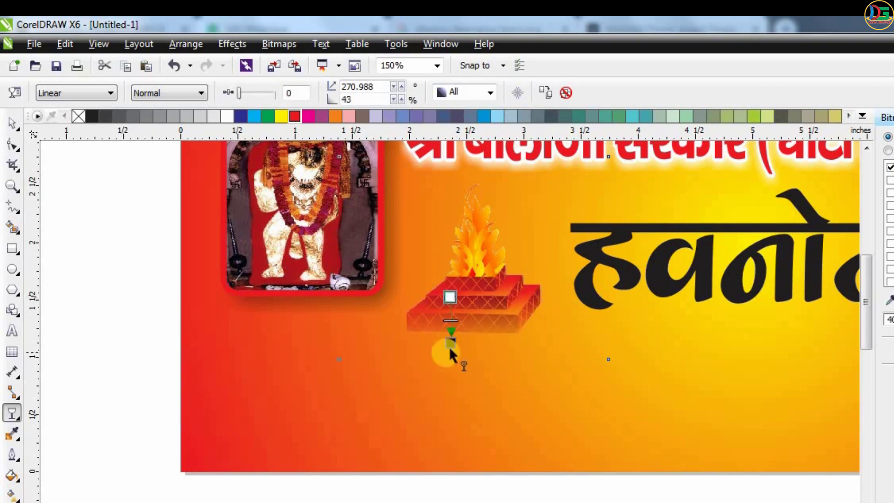
{"action": "left_click_drag", "start_coordinate": [452, 329], "coordinate": [452, 328]}
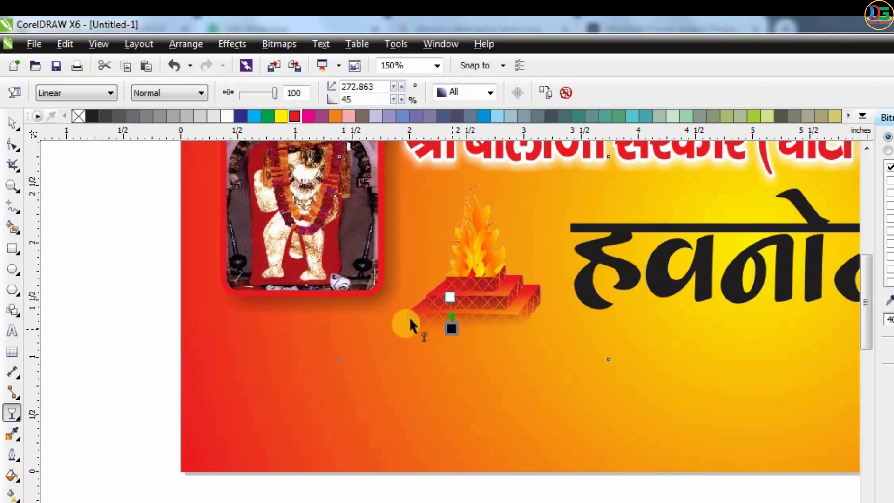
{"action": "left_click", "coordinate": [13, 123]}
{"action": "key", "text": "F3"}
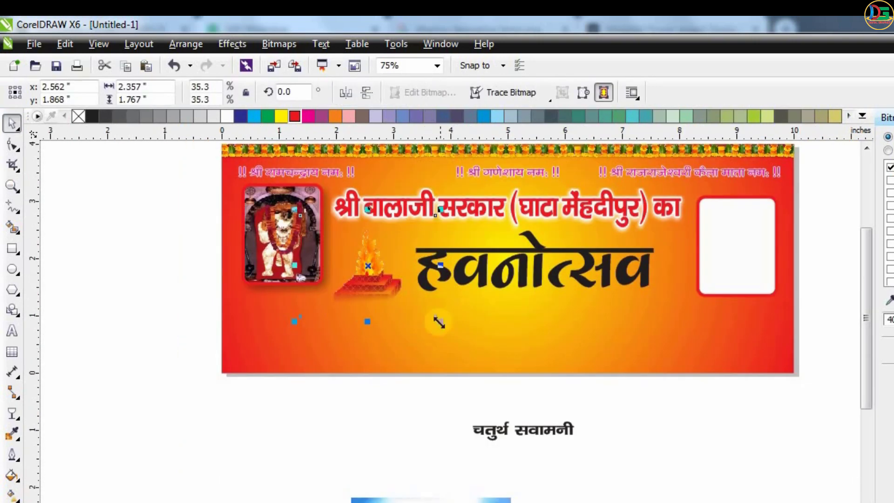
Widen the हवनोत्सव title slightly to the left and give it a solid magenta fill
{"action": "left_click", "coordinate": [400, 391]}
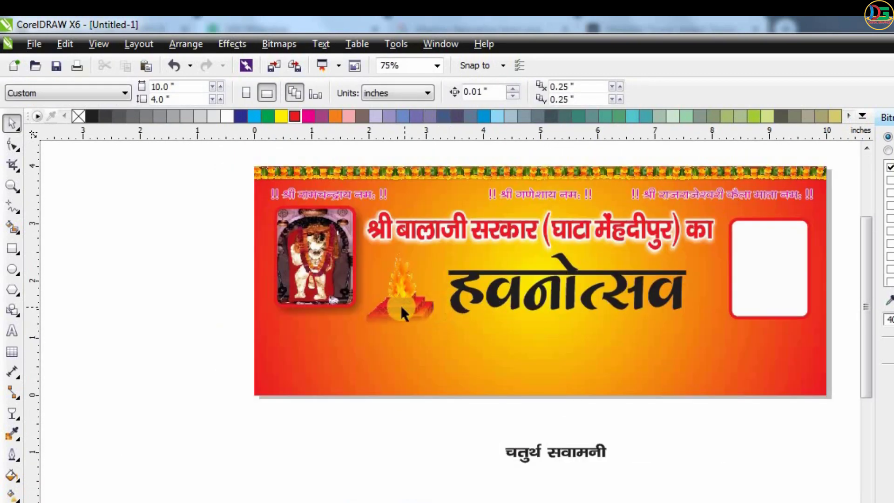
{"action": "scroll", "coordinate": [400, 306], "scroll_direction": "up", "scroll_amount": 2}
{"action": "scroll", "coordinate": [504, 284], "scroll_direction": "down", "scroll_amount": 2}
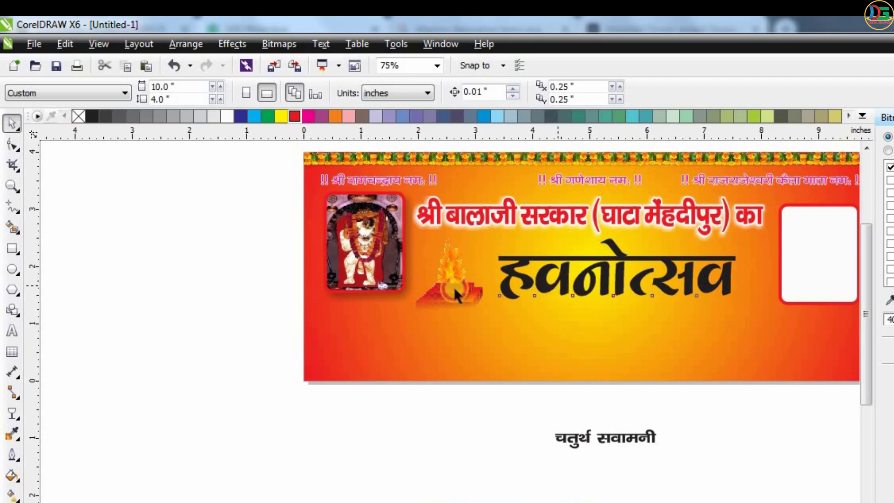
{"action": "left_click", "coordinate": [490, 278]}
{"action": "left_click_drag", "start_coordinate": [486, 270], "coordinate": [480, 270]}
{"action": "left_click", "coordinate": [255, 116]}
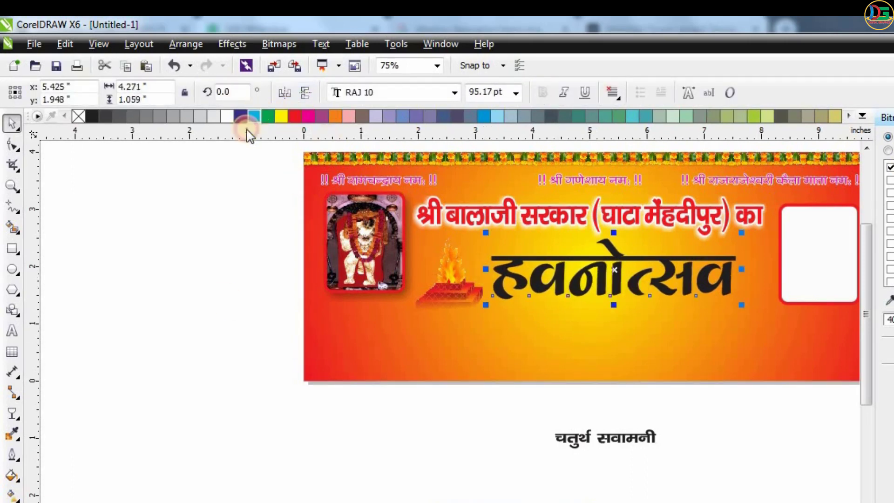
{"action": "left_click", "coordinate": [309, 116]}
Apply a linear gradient to the title: dark blue at both ends, magenta in the middle
{"action": "scroll", "coordinate": [395, 236], "scroll_direction": "down", "scroll_amount": 2}
{"action": "scroll", "coordinate": [518, 284], "scroll_direction": "up", "scroll_amount": 2}
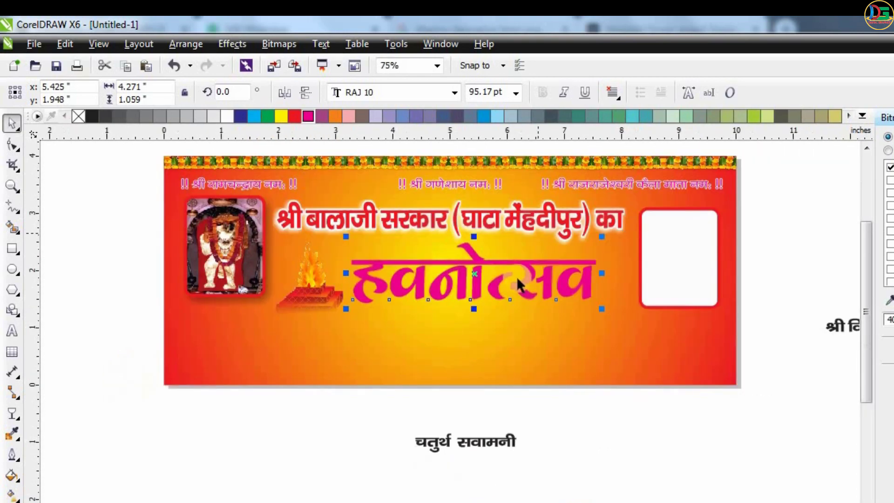
{"action": "scroll", "coordinate": [473, 284], "scroll_direction": "up", "scroll_amount": 2}
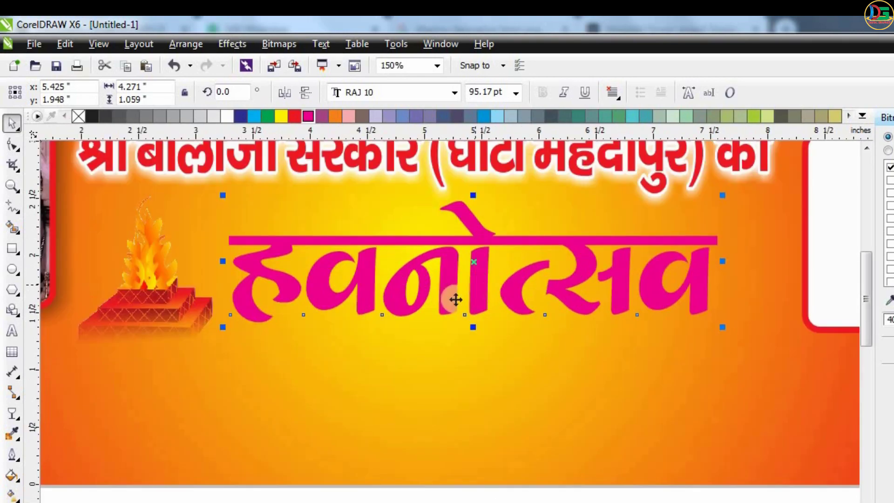
{"action": "key", "text": "g"}
{"action": "left_click_drag", "start_coordinate": [235, 271], "coordinate": [711, 274]}
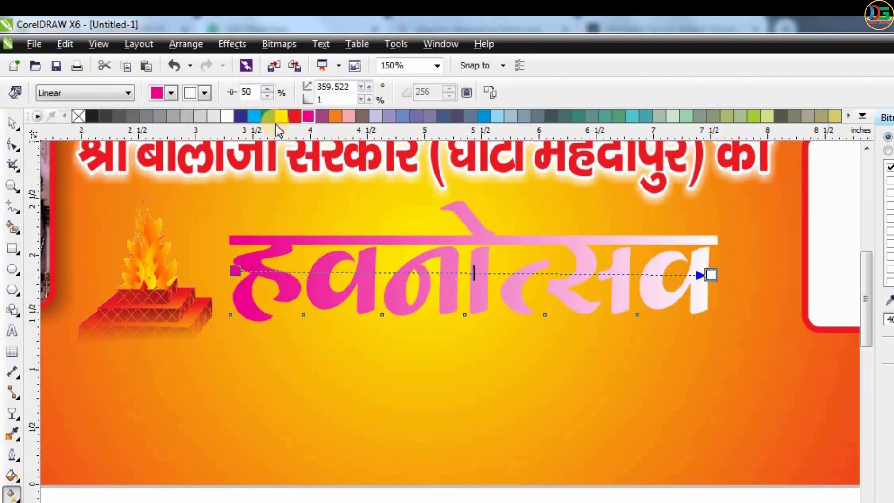
{"action": "left_click", "coordinate": [240, 116]}
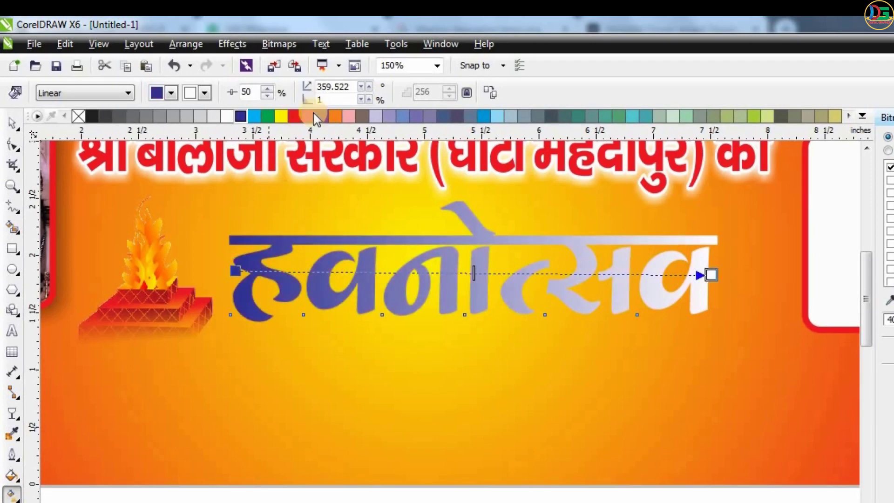
{"action": "left_click_drag", "start_coordinate": [482, 274], "coordinate": [481, 268]}
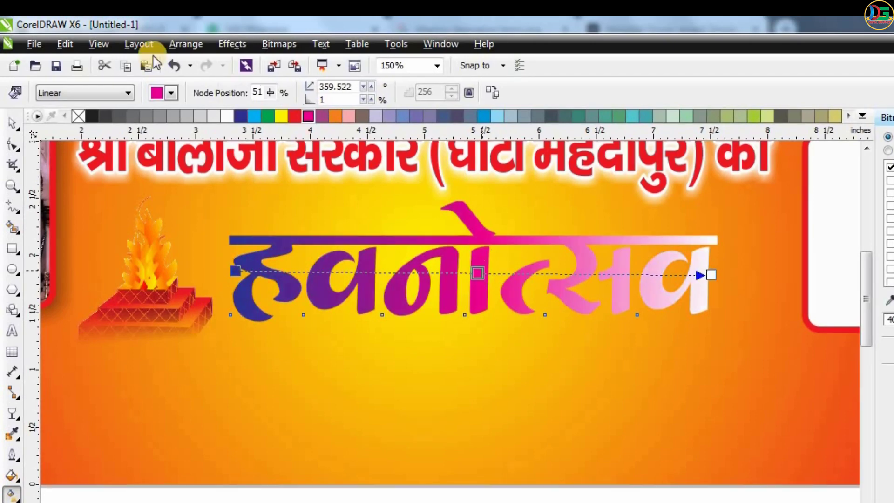
{"action": "left_click_drag", "start_coordinate": [242, 116], "coordinate": [712, 274]}
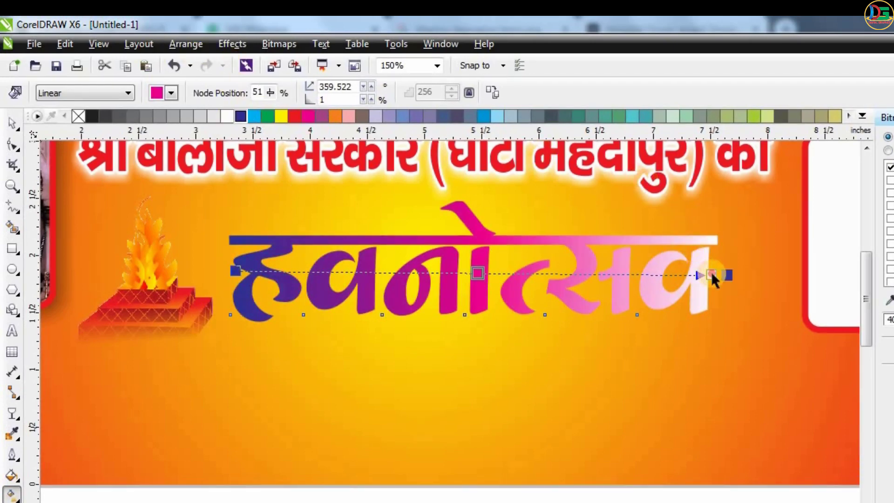
Give the title a 3 pt light-coloured outline with rounded corners
{"action": "left_click", "coordinate": [13, 126]}
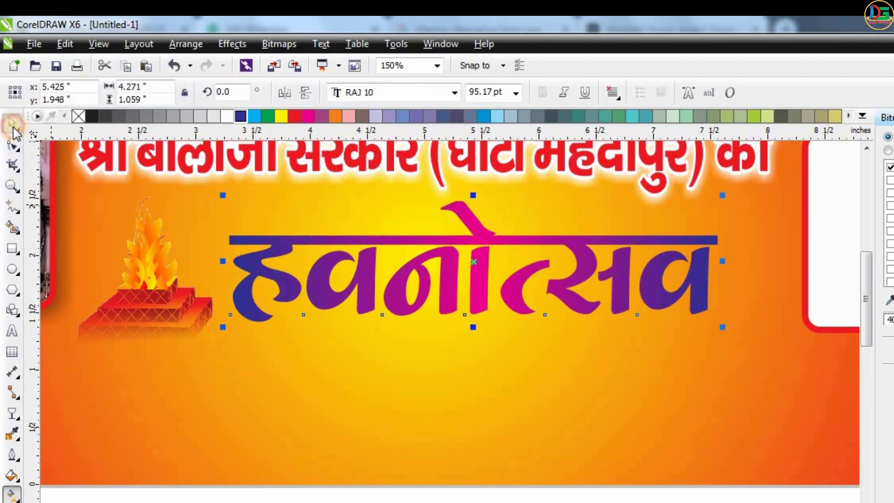
{"action": "key", "text": "F12"}
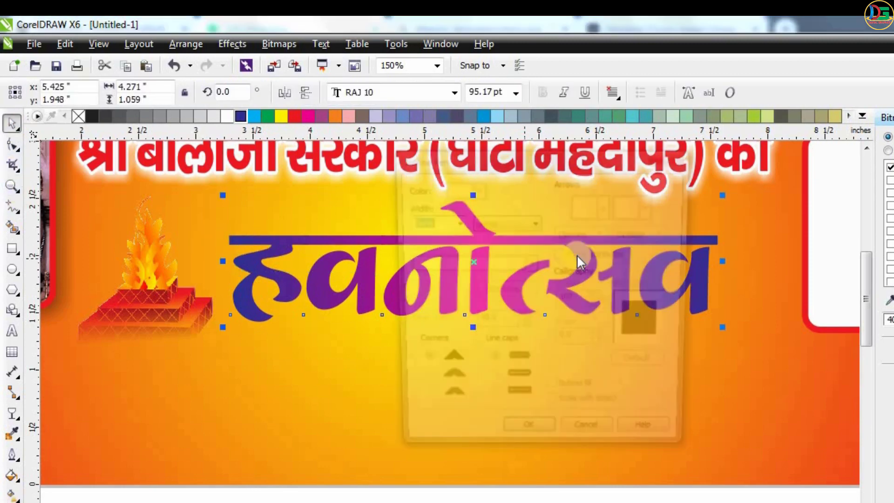
{"action": "left_click", "coordinate": [454, 223]}
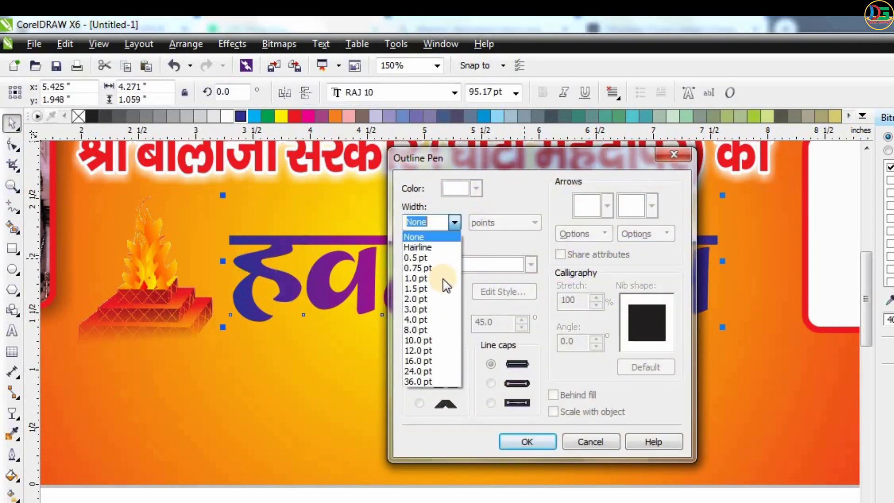
{"action": "left_click", "coordinate": [428, 317]}
{"action": "left_click", "coordinate": [476, 188]}
{"action": "left_click", "coordinate": [484, 291]}
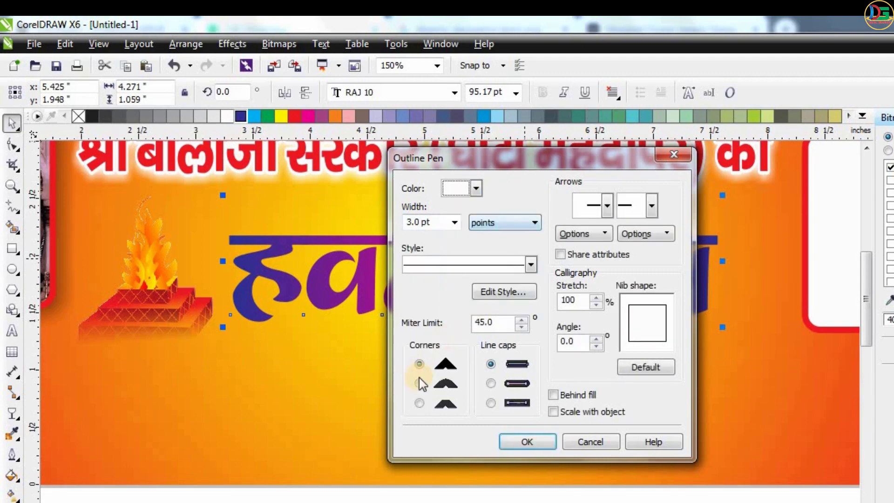
{"action": "left_click", "coordinate": [419, 383]}
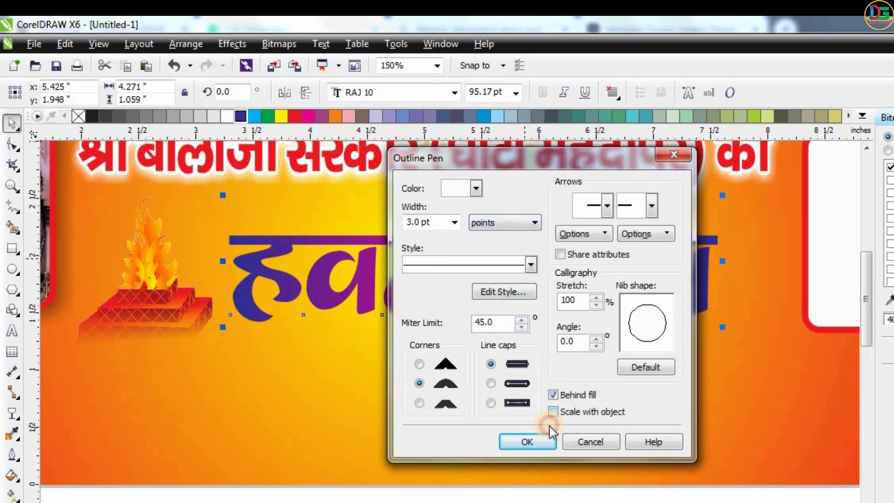
{"action": "left_click", "coordinate": [545, 440]}
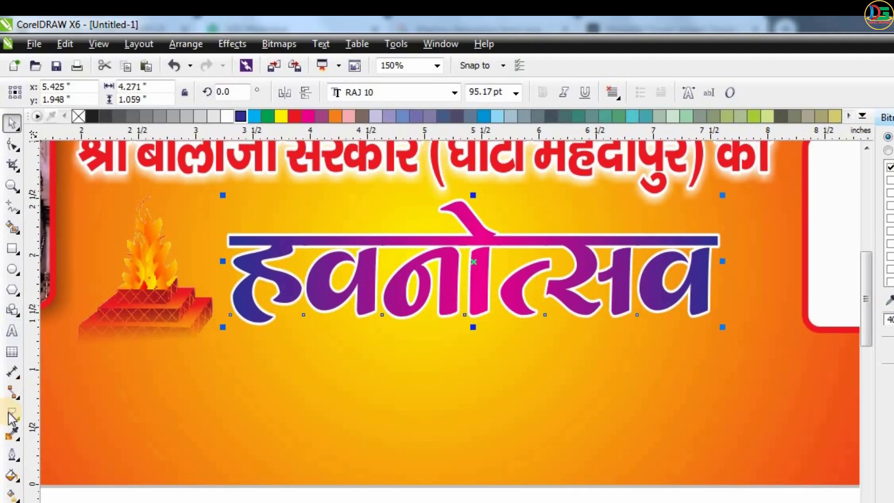
Add a white drop shadow to the title with Normal blending and feathering reduced from 12 to 9
{"action": "left_click", "coordinate": [12, 414]}
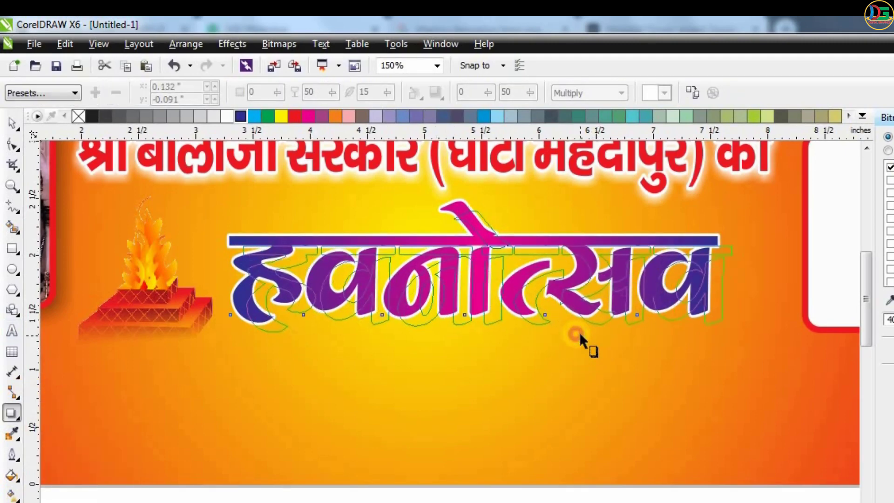
{"action": "left_click_drag", "start_coordinate": [547, 326], "coordinate": [577, 329]}
{"action": "left_click_drag", "start_coordinate": [386, 97], "coordinate": [381, 90]}
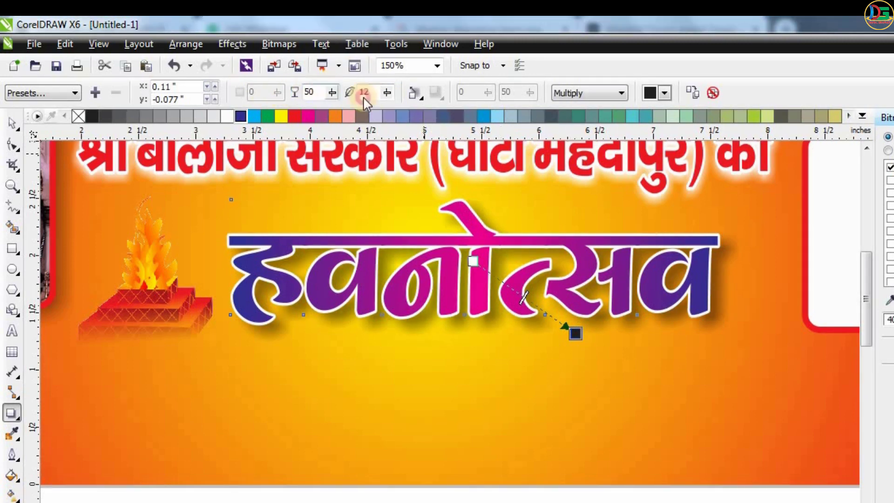
{"action": "left_click", "coordinate": [325, 87]}
{"action": "type", "text": "100"}
{"action": "left_click", "coordinate": [664, 93]}
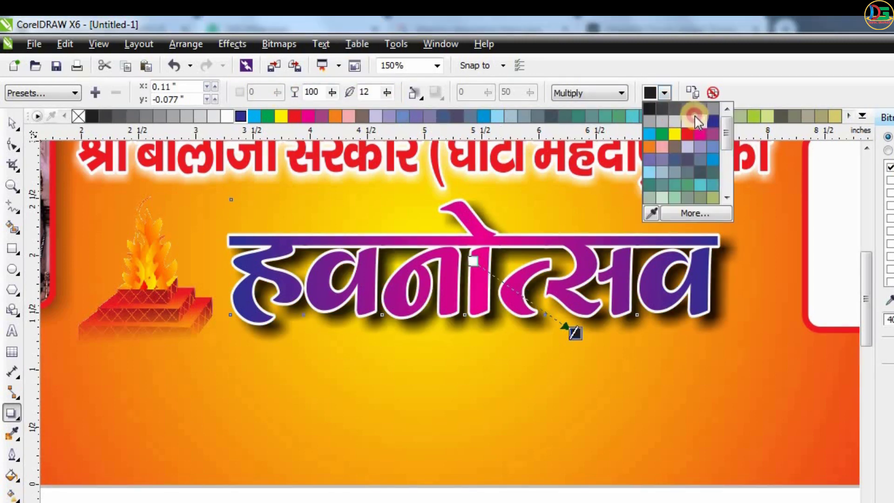
{"action": "left_click", "coordinate": [694, 116]}
{"action": "left_click", "coordinate": [621, 94]}
{"action": "left_click", "coordinate": [601, 108]}
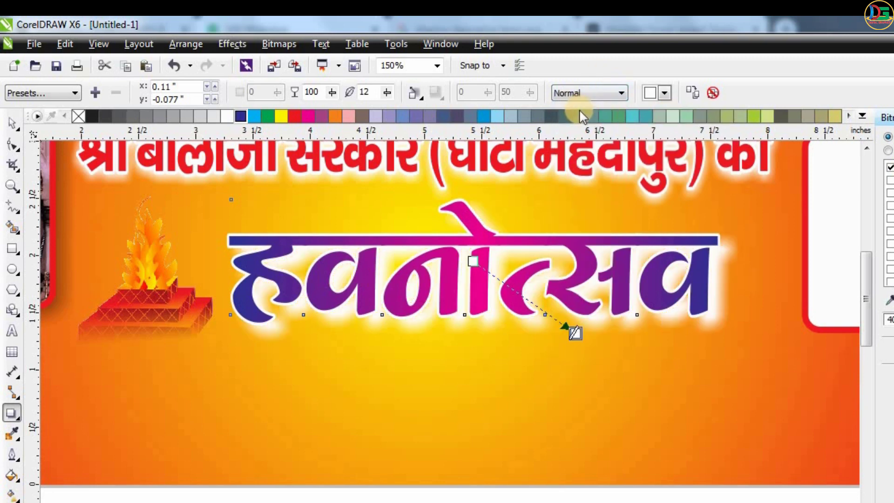
{"action": "left_click", "coordinate": [376, 92]}
{"action": "left_click", "coordinate": [388, 96]}
{"action": "left_click", "coordinate": [387, 96]}
{"action": "left_click", "coordinate": [387, 96]}
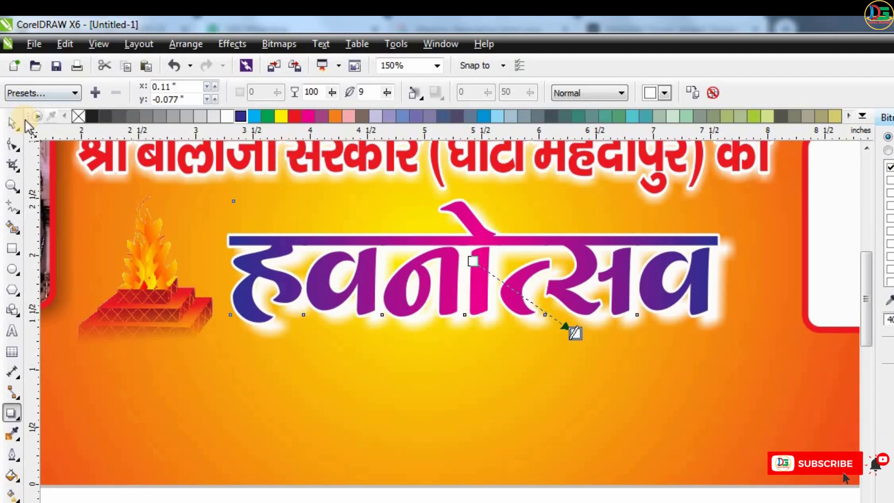
{"action": "key", "text": "space"}
{"action": "scroll", "coordinate": [320, 184], "scroll_direction": "down", "scroll_amount": 2}
Move the चतुर्थ सवामनी text onto the banner directly above the glowing हवनोत्सव heading
{"action": "left_click", "coordinate": [489, 345]}
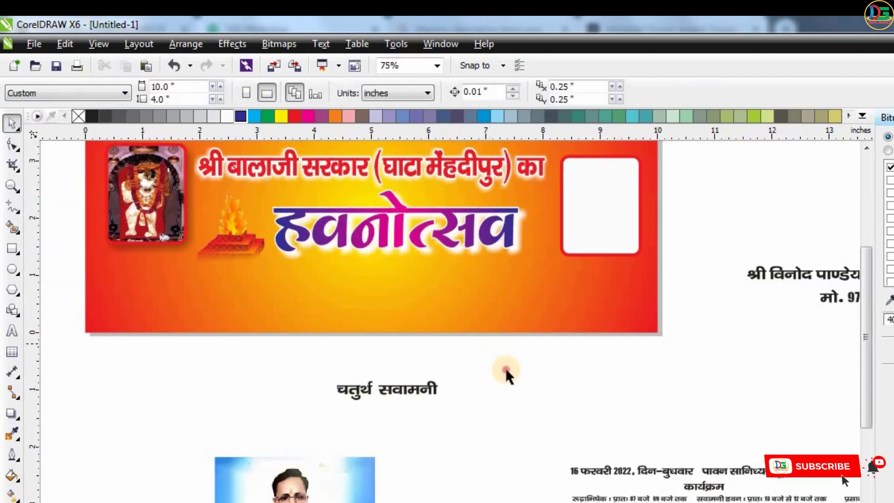
{"action": "scroll", "coordinate": [480, 313], "scroll_direction": "down", "scroll_amount": 2}
{"action": "scroll", "coordinate": [473, 300], "scroll_direction": "up", "scroll_amount": 1}
{"action": "scroll", "coordinate": [473, 301], "scroll_direction": "up", "scroll_amount": 1}
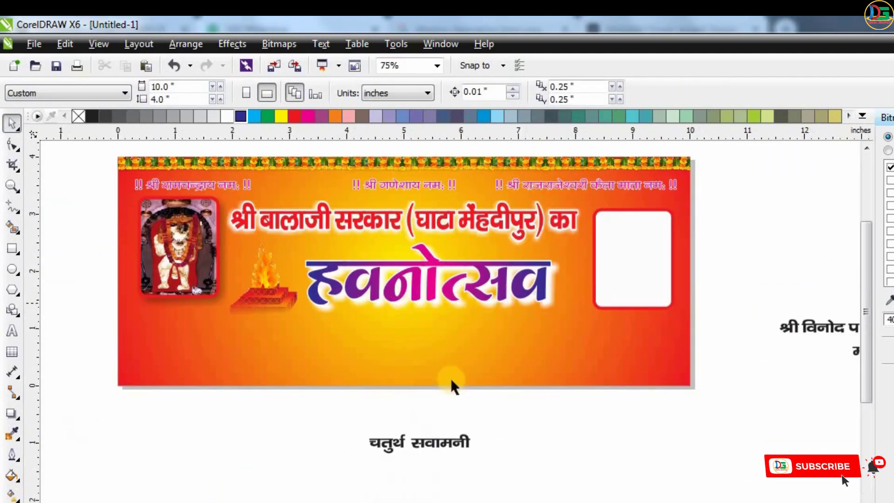
{"action": "mouse_move", "coordinate": [456, 435]}
{"action": "left_mouse_down"}
{"action": "mouse_move", "coordinate": [376, 261]}
{"action": "mouse_move", "coordinate": [388, 248]}
{"action": "left_mouse_up"}
{"action": "scroll", "coordinate": [382, 251], "scroll_direction": "up", "scroll_amount": 1}
{"action": "scroll", "coordinate": [388, 249], "scroll_direction": "down", "scroll_amount": 1}
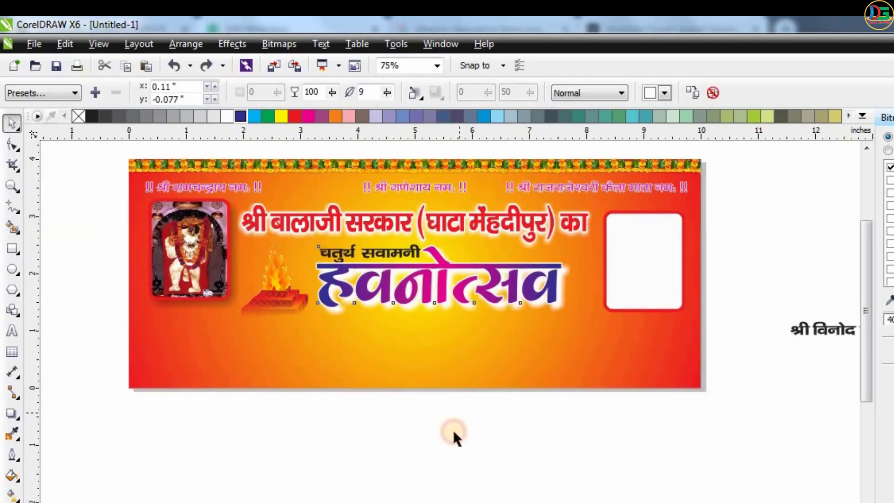
{"action": "left_click", "coordinate": [455, 434]}
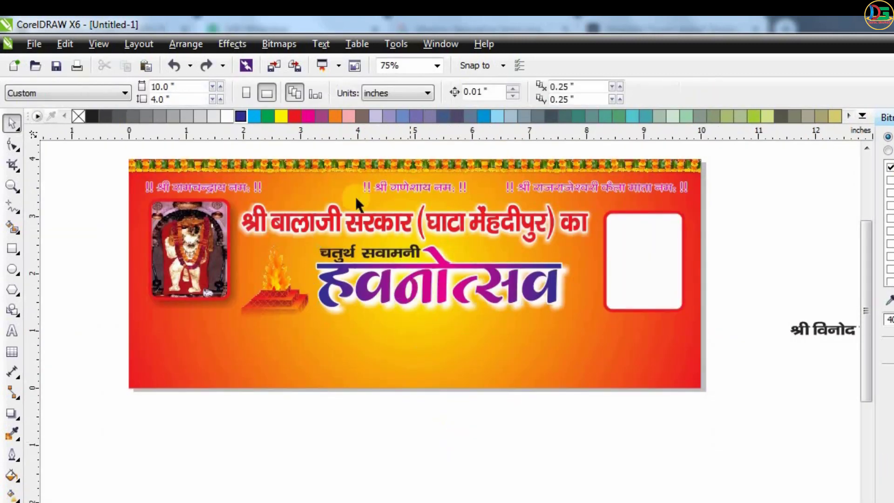
{"action": "scroll", "coordinate": [356, 233], "scroll_direction": "up", "scroll_amount": 1}
{"action": "scroll", "coordinate": [356, 264], "scroll_direction": "up", "scroll_amount": 1}
{"action": "left_click", "coordinate": [363, 175]}
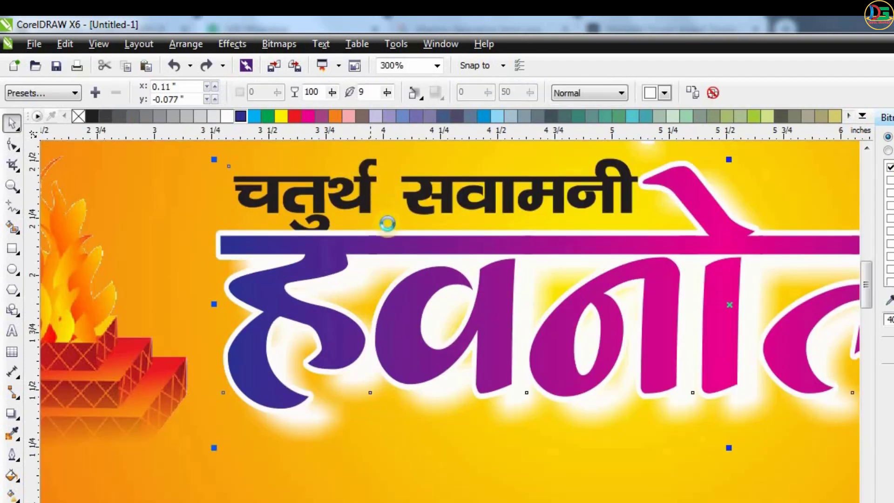
{"action": "scroll", "coordinate": [363, 177], "scroll_direction": "down", "scroll_amount": 1}
{"action": "scroll", "coordinate": [312, 317], "scroll_direction": "down", "scroll_amount": 1}
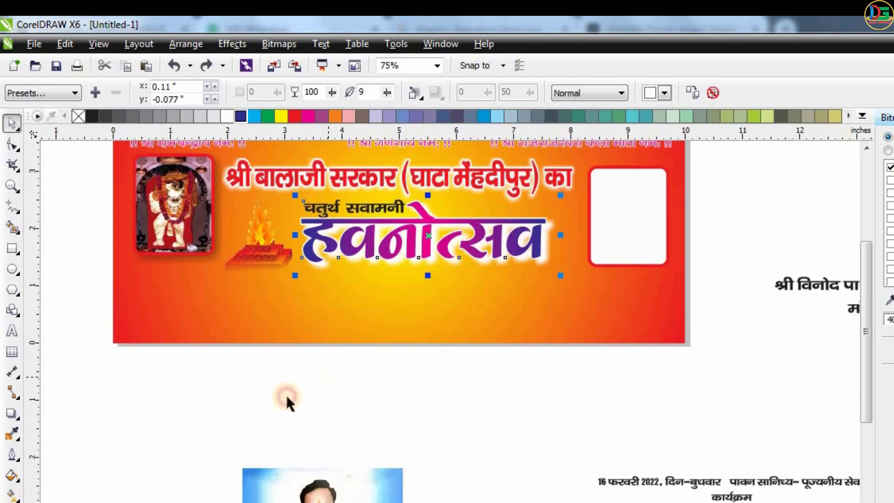
Nudge the चतुर्थ सवामनी text up, make it taller, and fill it red
{"action": "left_click_drag", "start_coordinate": [287, 397], "coordinate": [409, 171]}
{"action": "scroll", "coordinate": [367, 223], "scroll_direction": "up", "scroll_amount": 2}
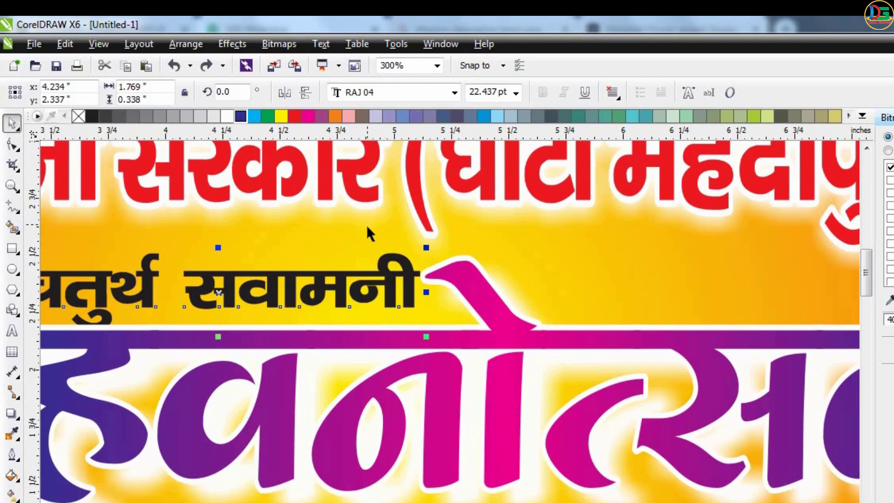
{"action": "key", "text": "Up"}
{"action": "scroll", "coordinate": [385, 239], "scroll_direction": "down", "scroll_amount": 1}
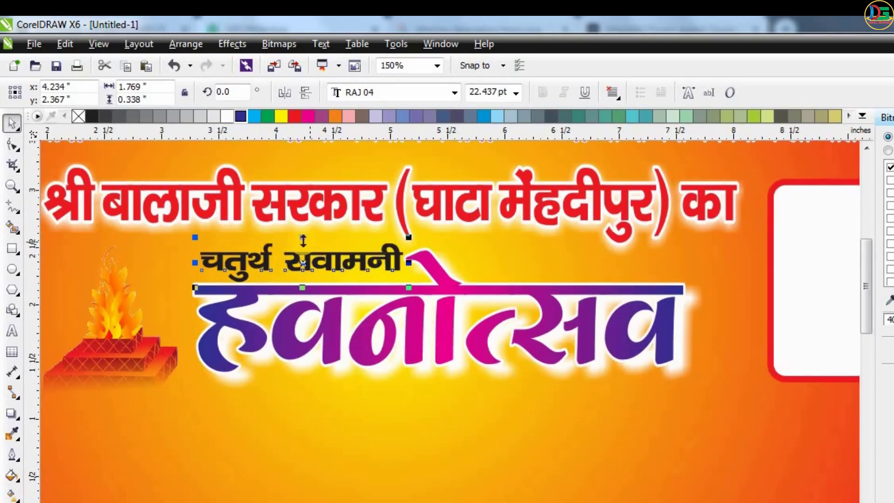
{"action": "left_click_drag", "start_coordinate": [303, 240], "coordinate": [302, 233]}
{"action": "left_click_drag", "start_coordinate": [403, 258], "coordinate": [381, 253]}
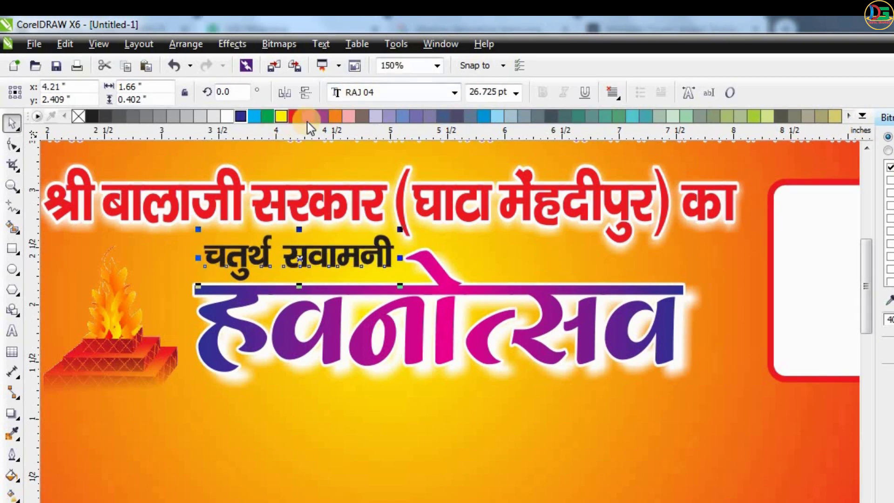
{"action": "left_click", "coordinate": [295, 116]}
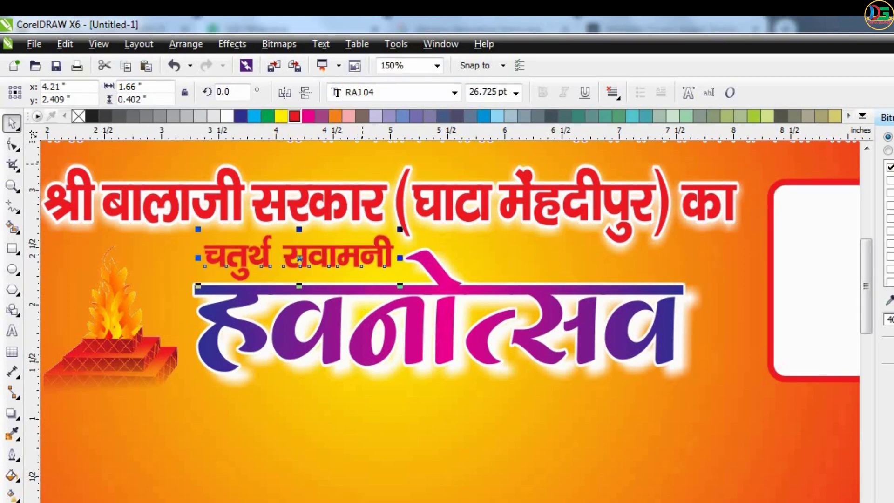
Give the text a 2.0 pt white outline, behind the fill and scaling with the object
{"action": "key", "text": "F12"}
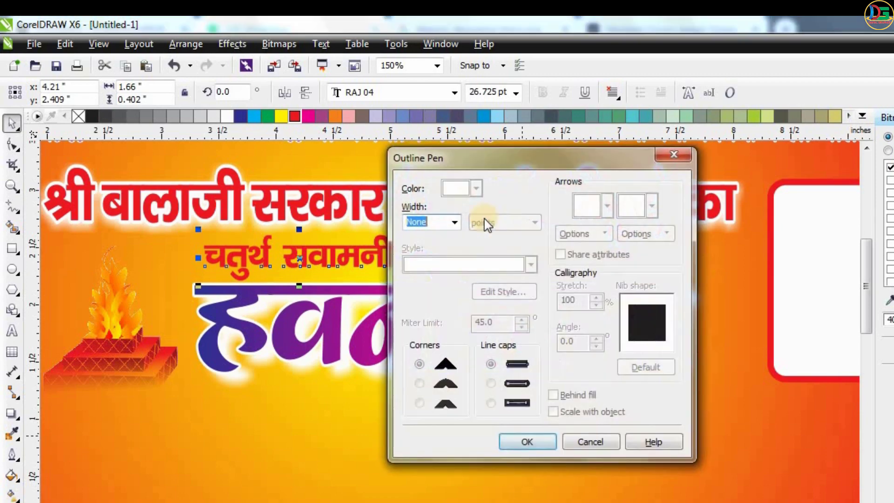
{"action": "left_click", "coordinate": [454, 222]}
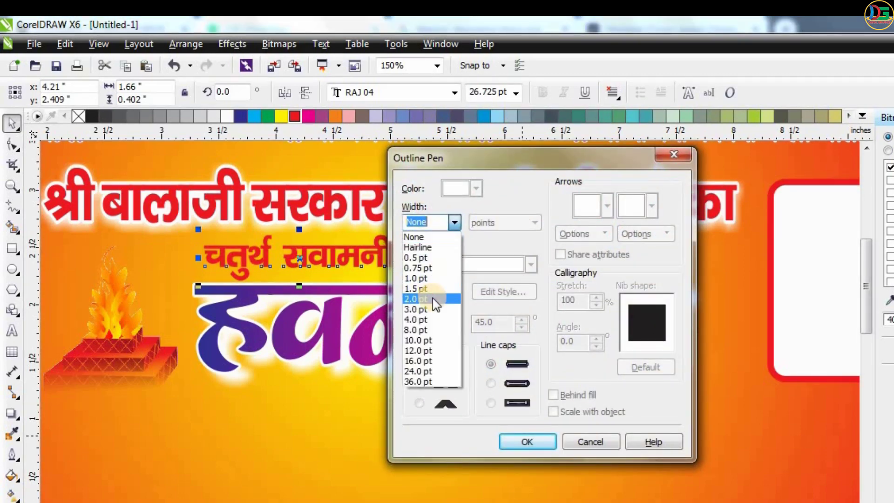
{"action": "left_click", "coordinate": [438, 300]}
{"action": "left_click", "coordinate": [475, 189]}
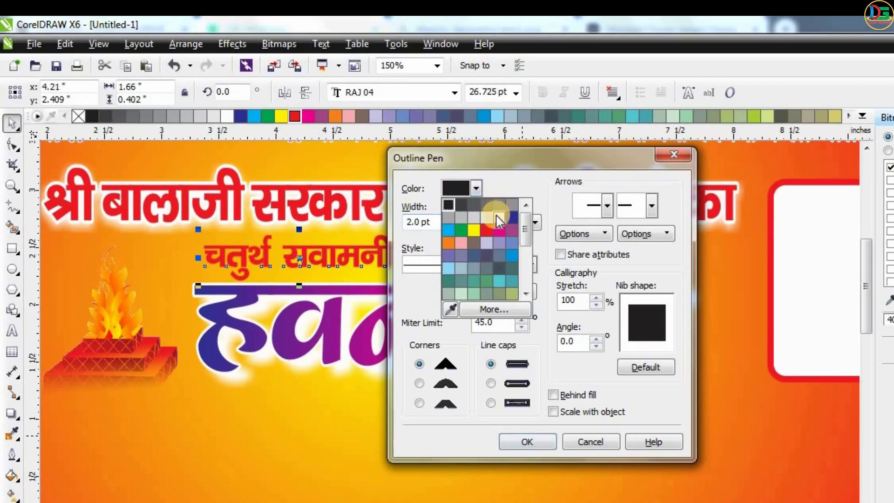
{"action": "left_click", "coordinate": [498, 219]}
{"action": "left_click", "coordinate": [554, 395]}
{"action": "left_click", "coordinate": [554, 412]}
{"action": "left_click", "coordinate": [528, 441]}
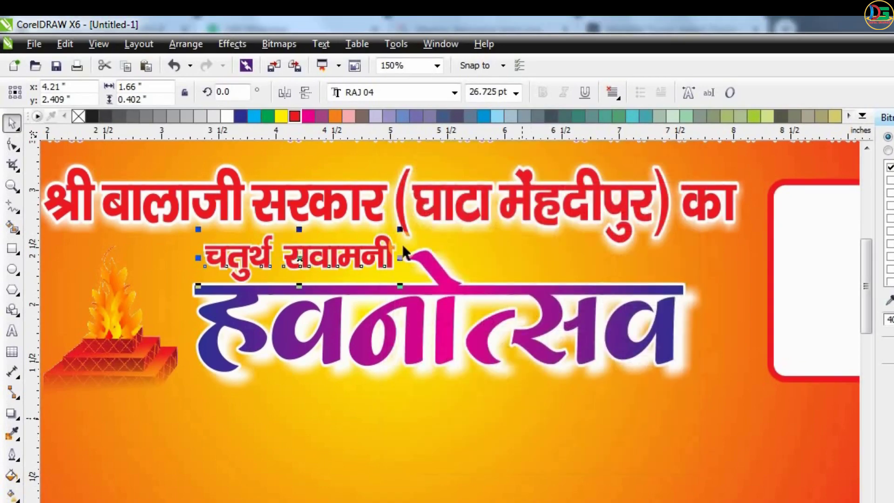
{"action": "scroll", "coordinate": [403, 243], "scroll_direction": "down", "scroll_amount": 1}
{"action": "scroll", "coordinate": [392, 312], "scroll_direction": "down", "scroll_amount": 1}
{"action": "left_click", "coordinate": [421, 382]}
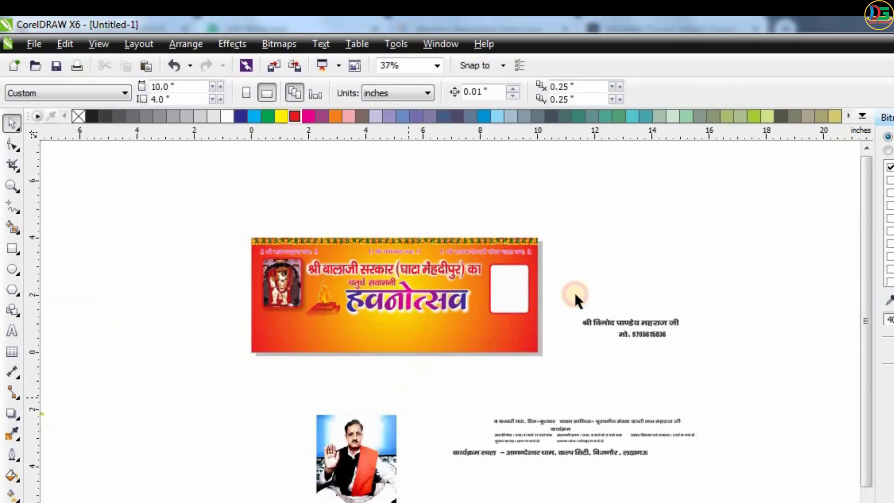
PowerClip the priest's photo inside the right-hand white frame
{"action": "left_click_drag", "start_coordinate": [365, 457], "coordinate": [368, 443]}
{"action": "right_click", "coordinate": [369, 443]}
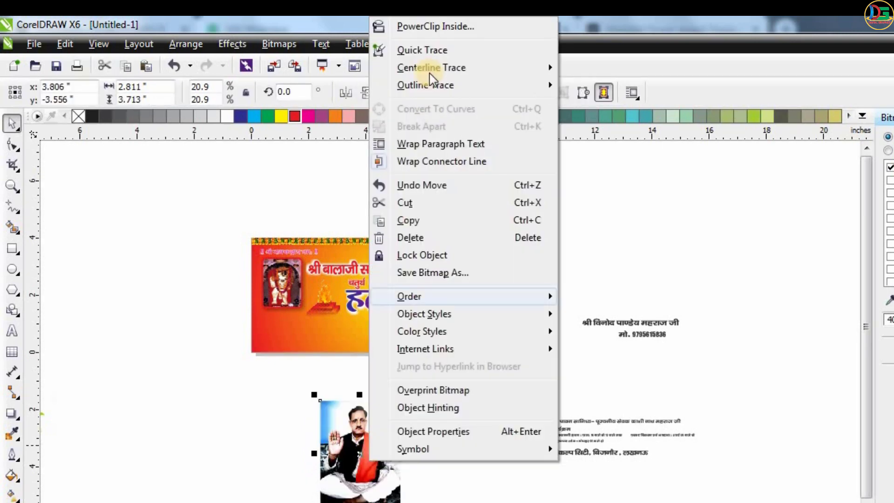
{"action": "left_click", "coordinate": [422, 49]}
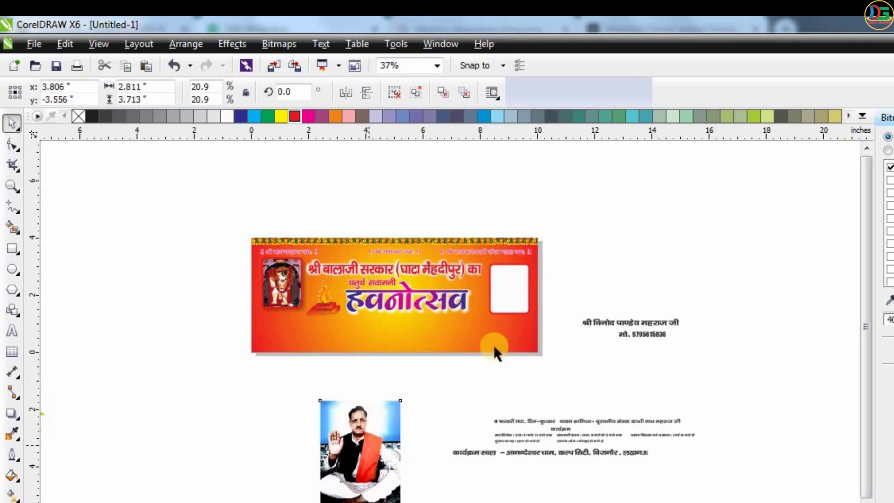
{"action": "key", "text": "Escape"}
{"action": "right_click", "coordinate": [382, 443]}
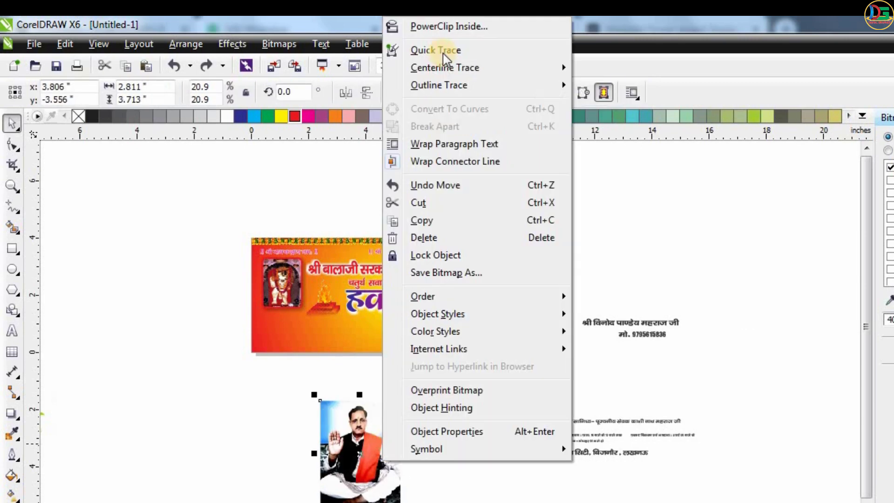
{"action": "left_click", "coordinate": [419, 24]}
{"action": "left_click", "coordinate": [503, 297]}
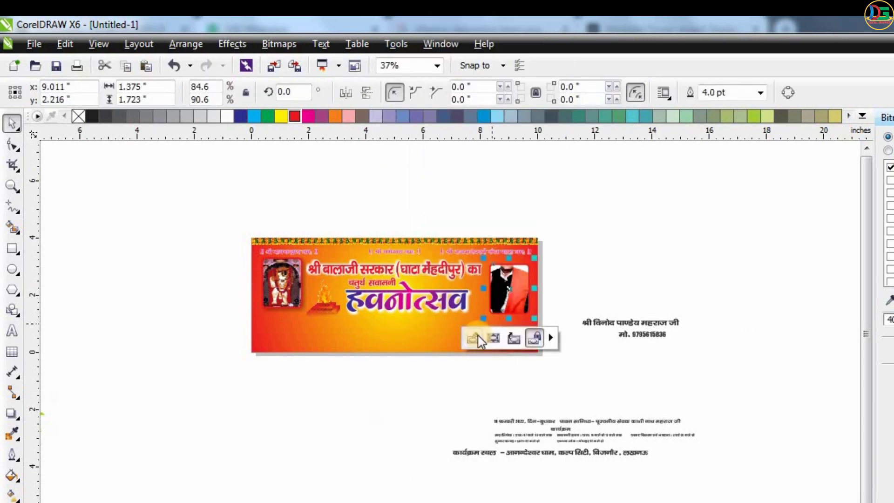
Resize the priest's photo within the PowerClip frame so it fits
{"action": "left_click", "coordinate": [483, 339]}
{"action": "scroll", "coordinate": [540, 247], "scroll_direction": "up", "scroll_amount": 2}
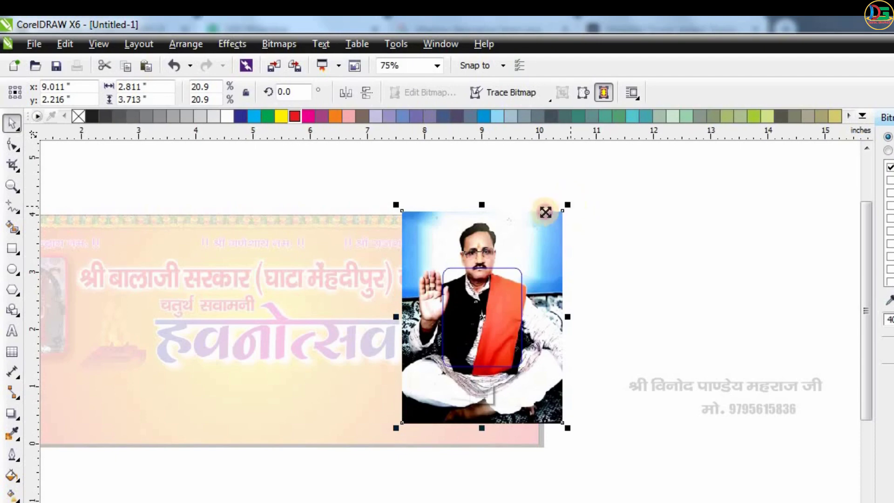
{"action": "left_click_drag", "start_coordinate": [568, 205], "coordinate": [513, 310]}
{"action": "scroll", "coordinate": [513, 307], "scroll_direction": "up", "scroll_amount": 4}
{"action": "scroll", "coordinate": [526, 199], "scroll_direction": "down", "scroll_amount": 2}
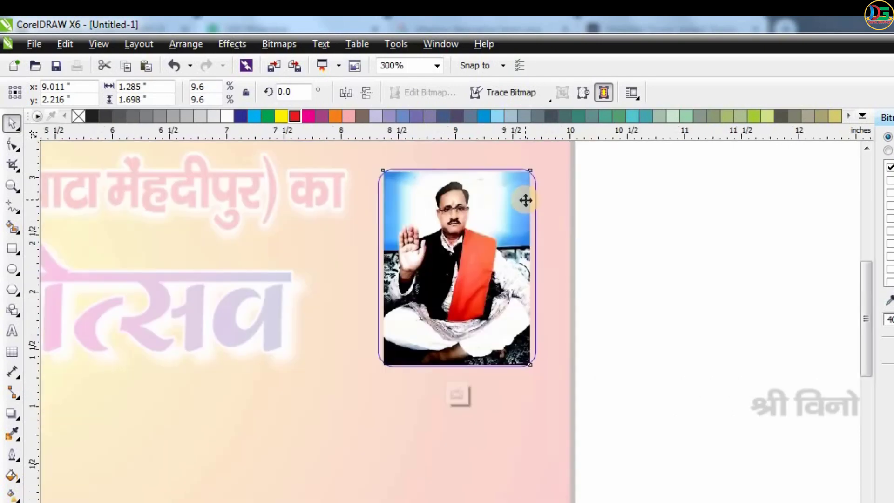
{"action": "left_click_drag", "start_coordinate": [539, 164], "coordinate": [549, 168]}
{"action": "left_click", "coordinate": [457, 395]}
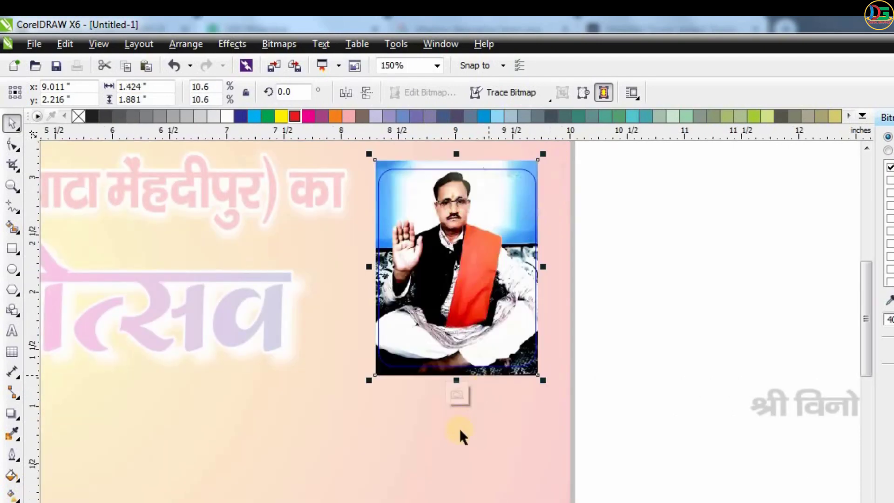
{"action": "left_click", "coordinate": [458, 395]}
Change the deity photo frame's border from red to yellow
{"action": "left_click", "coordinate": [635, 323]}
{"action": "scroll", "coordinate": [453, 257], "scroll_direction": "down", "scroll_amount": 2}
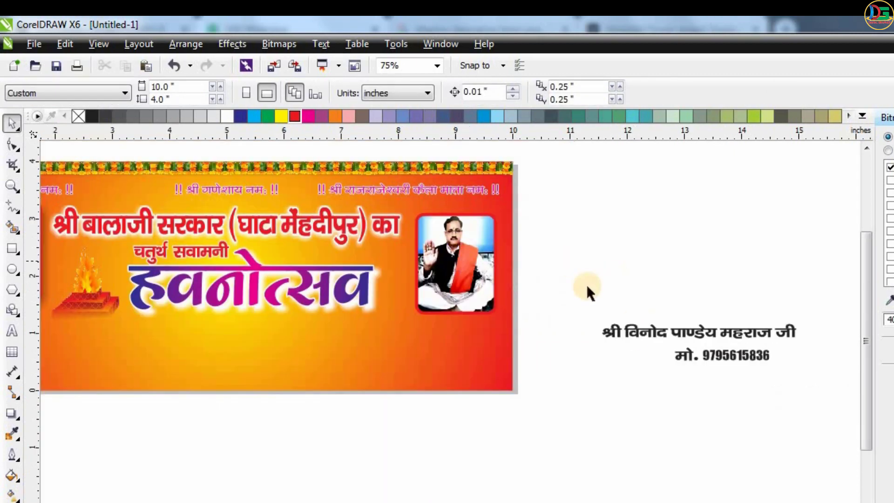
{"action": "scroll", "coordinate": [459, 244], "scroll_direction": "up", "scroll_amount": 2}
{"action": "left_click", "coordinate": [459, 244]}
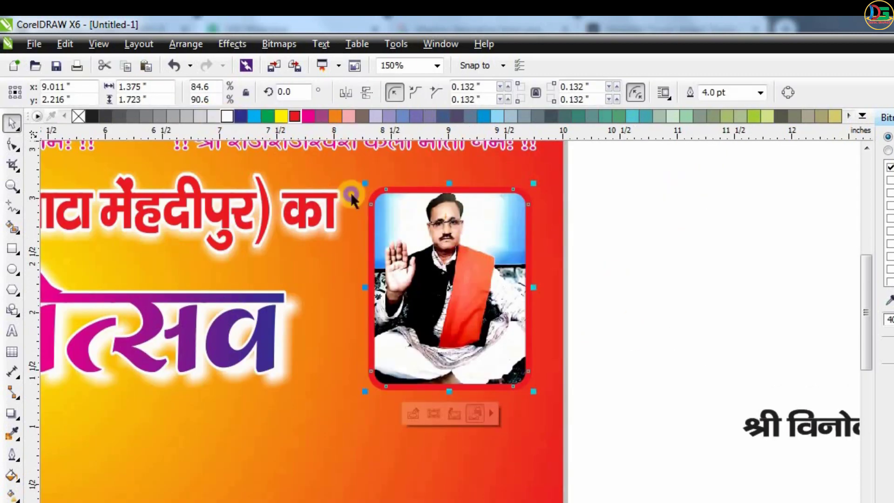
{"action": "left_click", "coordinate": [659, 242]}
{"action": "scroll", "coordinate": [659, 242], "scroll_direction": "down", "scroll_amount": 2}
{"action": "scroll", "coordinate": [536, 252], "scroll_direction": "down", "scroll_amount": 2}
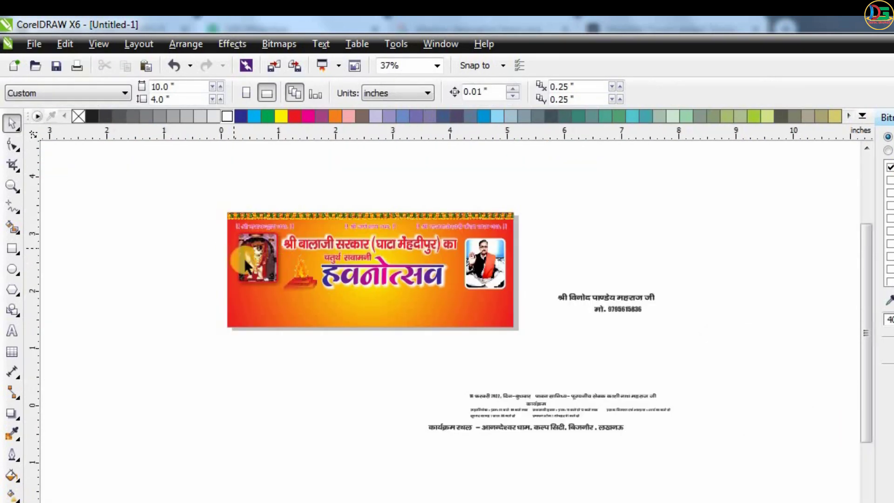
{"action": "scroll", "coordinate": [244, 258], "scroll_direction": "up", "scroll_amount": 2}
{"action": "scroll", "coordinate": [278, 272], "scroll_direction": "up", "scroll_amount": 2}
{"action": "left_click", "coordinate": [282, 276]}
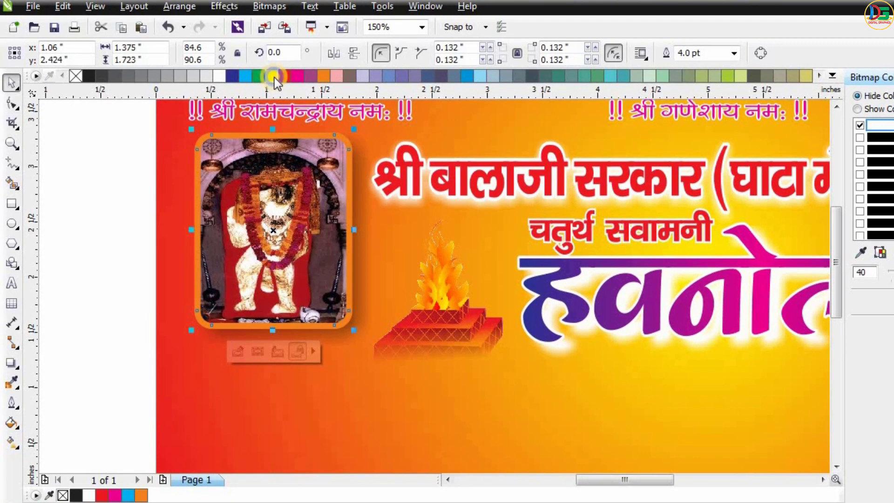
{"action": "right_click", "coordinate": [272, 76]}
{"action": "left_click", "coordinate": [112, 191]}
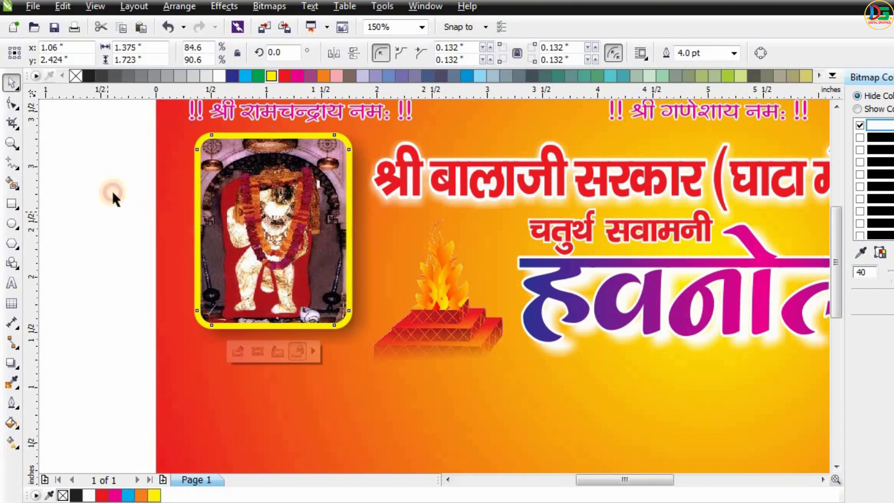
{"action": "scroll", "coordinate": [112, 191], "scroll_direction": "down", "scroll_amount": 2}
{"action": "scroll", "coordinate": [146, 217], "scroll_direction": "up", "scroll_amount": 1}
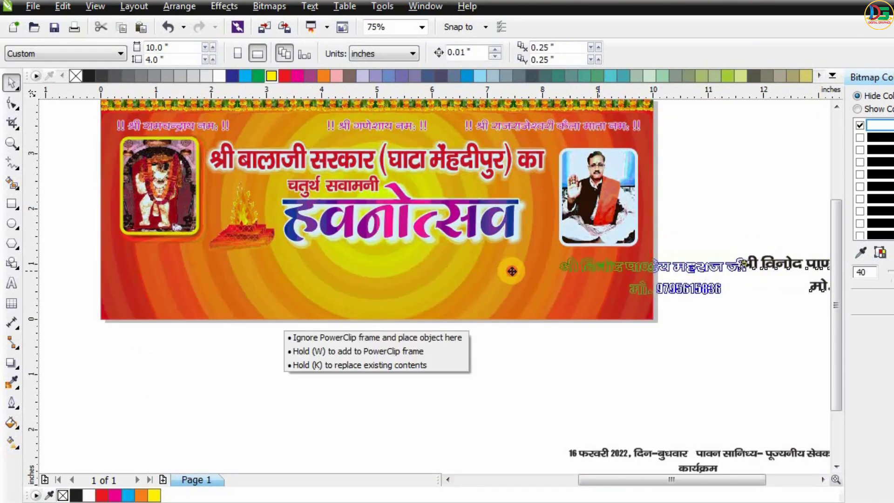
Move the priest's name and mobile number text under the right photo, mobile line beneath the name
{"action": "left_click_drag", "start_coordinate": [788, 271], "coordinate": [509, 276]}
{"action": "scroll", "coordinate": [608, 279], "scroll_direction": "up", "scroll_amount": 1}
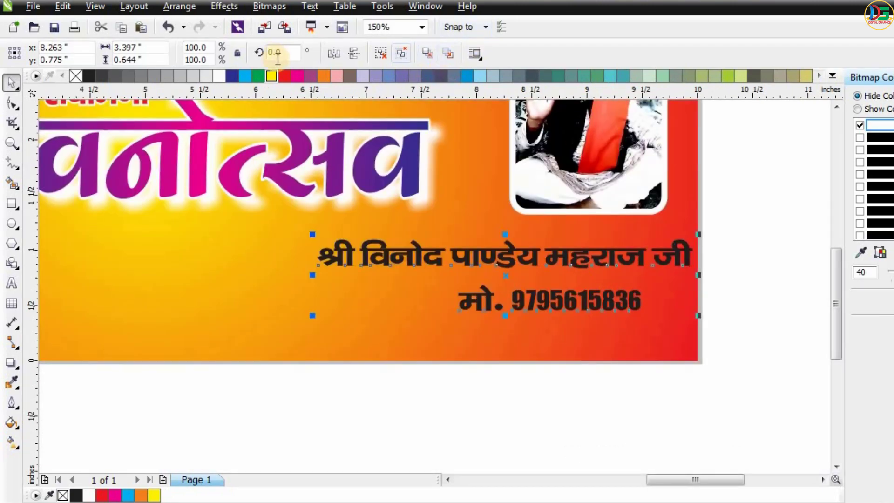
{"action": "left_click_drag", "start_coordinate": [573, 304], "coordinate": [516, 304]}
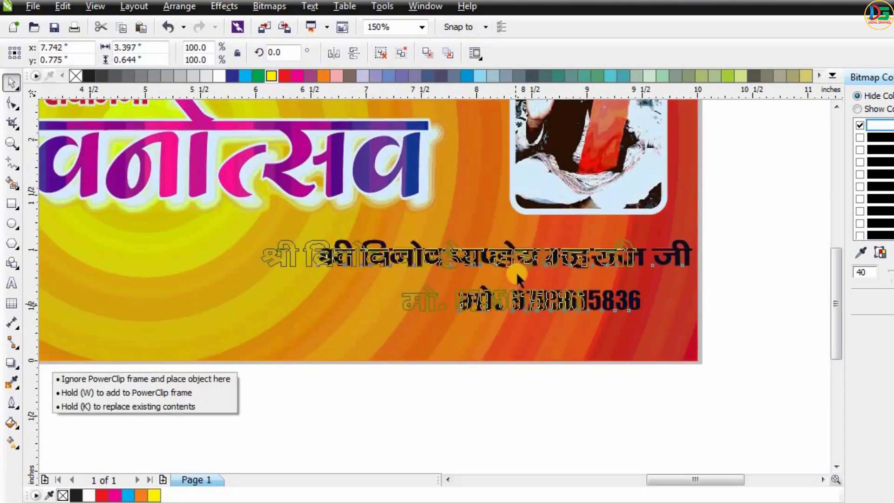
{"action": "left_click", "coordinate": [695, 290]}
{"action": "left_click", "coordinate": [622, 255]}
{"action": "left_click_drag", "start_coordinate": [622, 254], "coordinate": [635, 242]}
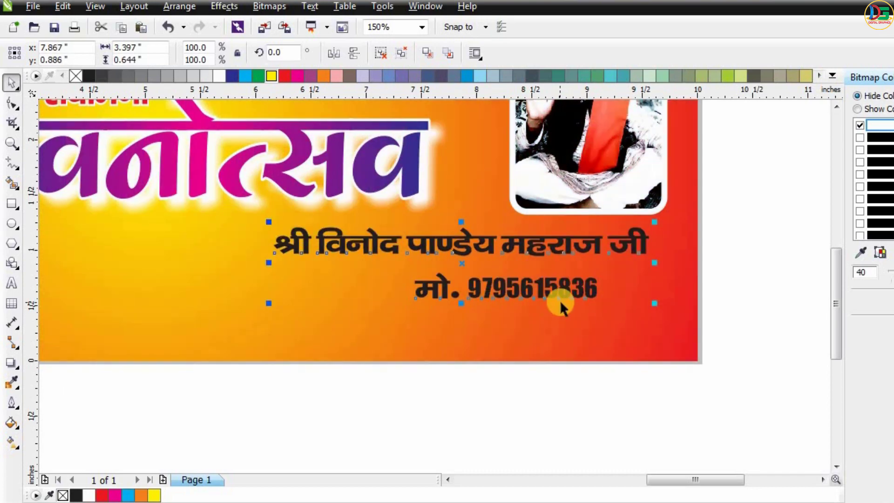
{"action": "left_click", "coordinate": [580, 308]}
{"action": "left_click_drag", "start_coordinate": [539, 289], "coordinate": [536, 244]}
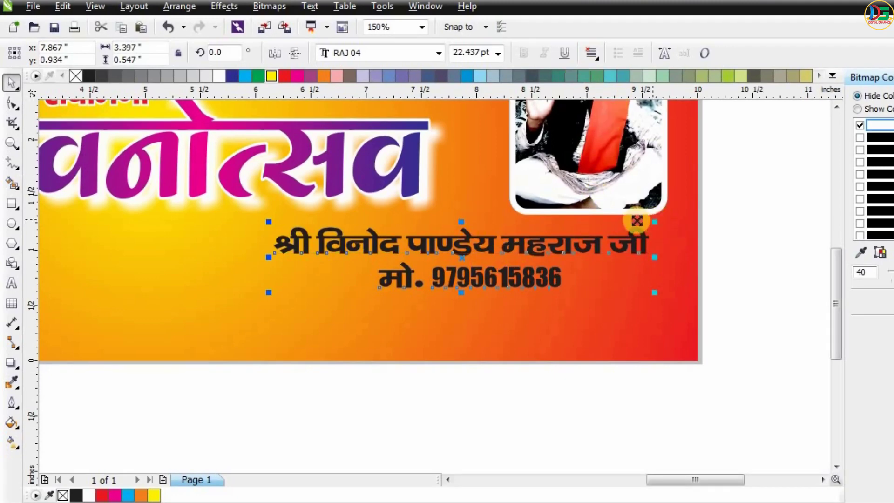
Shrink the name and mobile number text and colour it white
{"action": "mouse_move", "coordinate": [637, 221]}
{"action": "left_mouse_down"}
{"action": "mouse_move", "coordinate": [549, 236]}
{"action": "mouse_move", "coordinate": [653, 232]}
{"action": "mouse_move", "coordinate": [624, 232]}
{"action": "mouse_move", "coordinate": [632, 228]}
{"action": "left_mouse_up"}
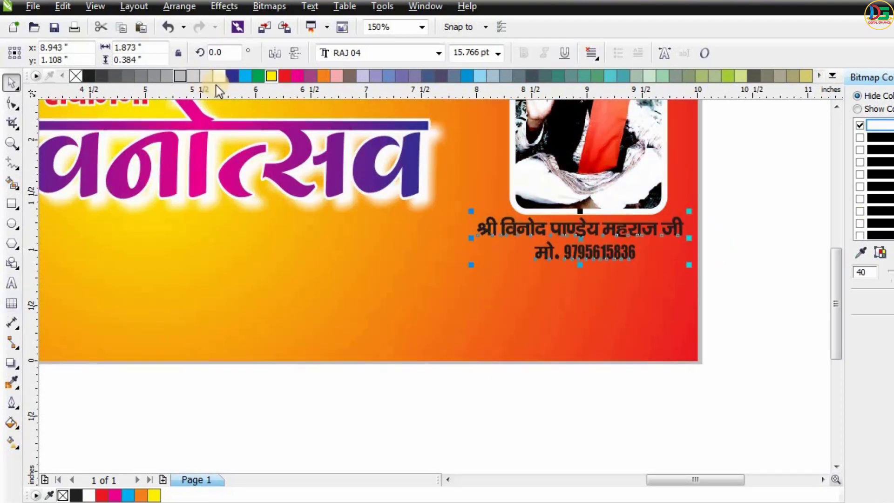
{"action": "left_click", "coordinate": [219, 75]}
{"action": "left_click", "coordinate": [652, 226]}
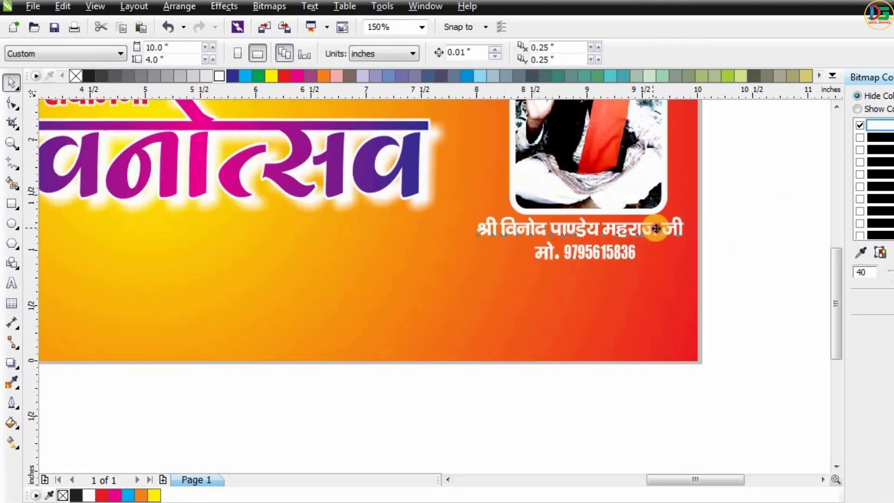
{"action": "left_click", "coordinate": [540, 227]}
{"action": "left_click", "coordinate": [596, 254]}
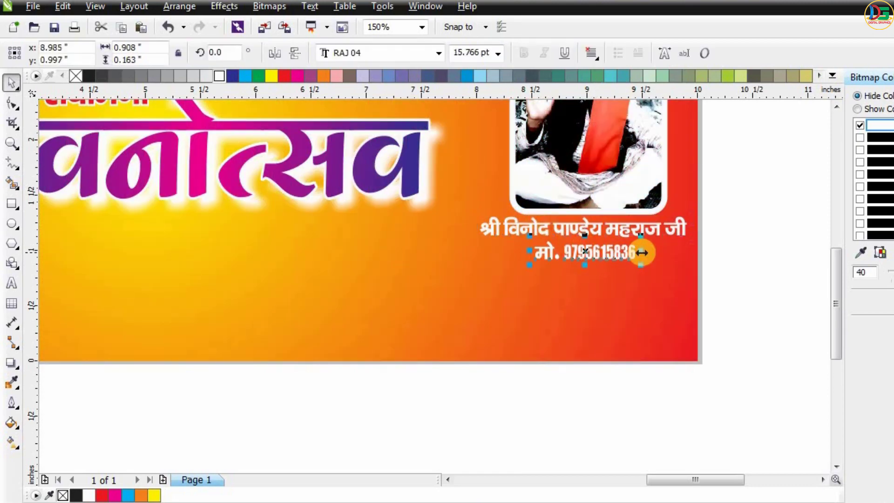
{"action": "left_click", "coordinate": [405, 253]}
Draw a thin rectangle strip across the banner just below the title
{"action": "scroll", "coordinate": [406, 253], "scroll_direction": "down", "scroll_amount": 5}
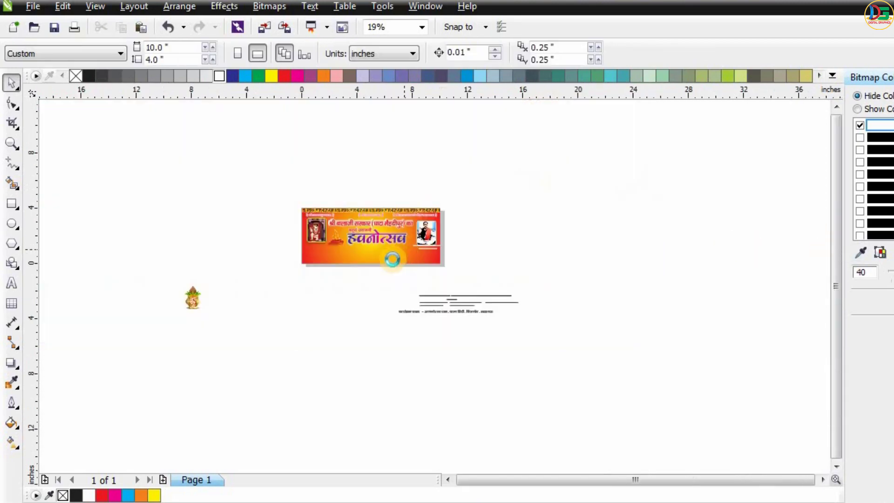
{"action": "scroll", "coordinate": [406, 254], "scroll_direction": "up", "scroll_amount": 4}
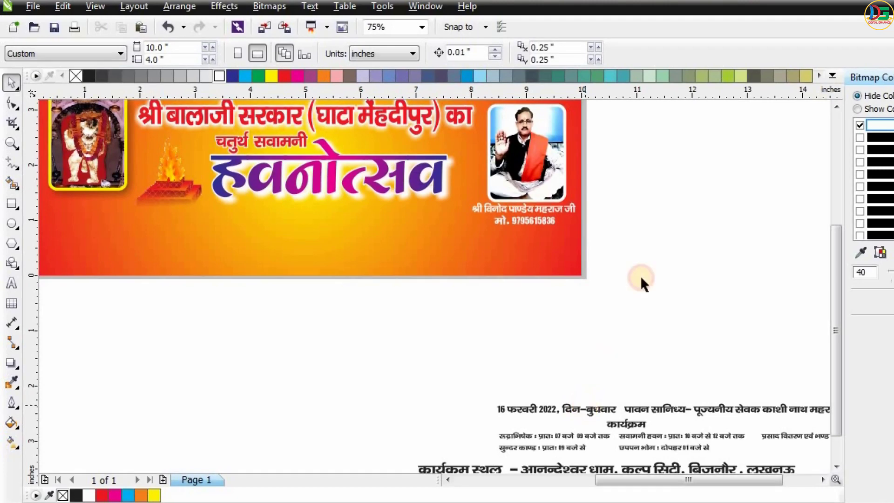
{"action": "scroll", "coordinate": [641, 280], "scroll_direction": "down", "scroll_amount": 2}
{"action": "scroll", "coordinate": [507, 232], "scroll_direction": "up", "scroll_amount": 2}
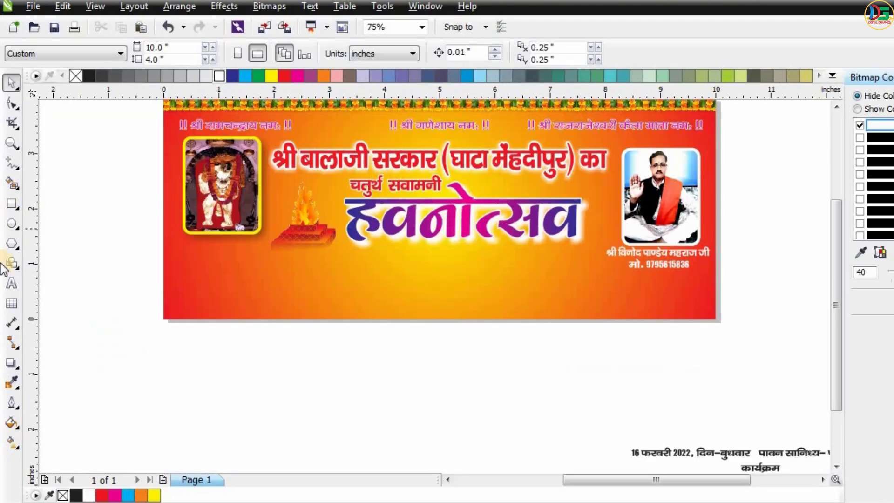
{"action": "left_click", "coordinate": [13, 204]}
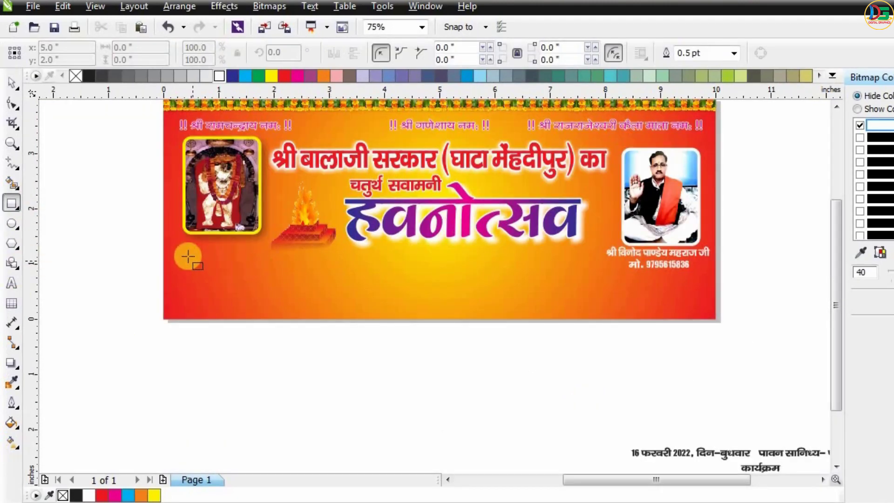
{"action": "left_click_drag", "start_coordinate": [188, 256], "coordinate": [604, 276]}
{"action": "left_click", "coordinate": [13, 83]}
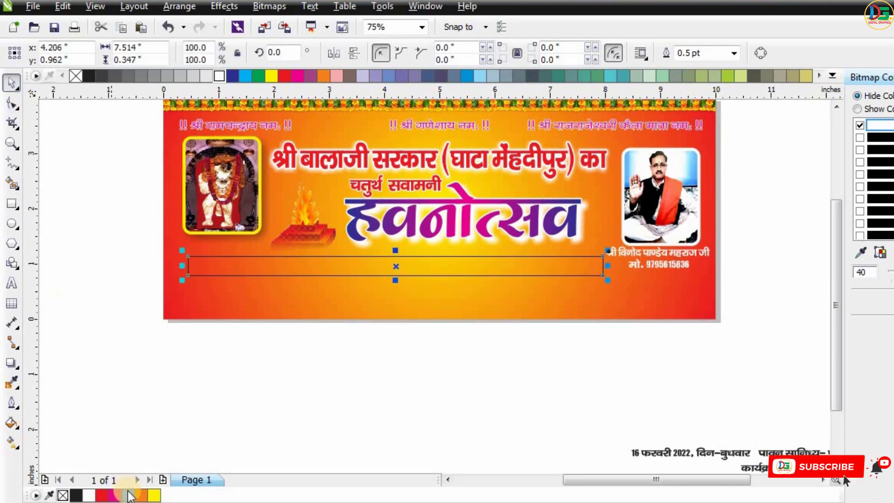
Fill the strip with a left-to-right linear gradient from cyan to dark blue
{"action": "left_click", "coordinate": [12, 442]}
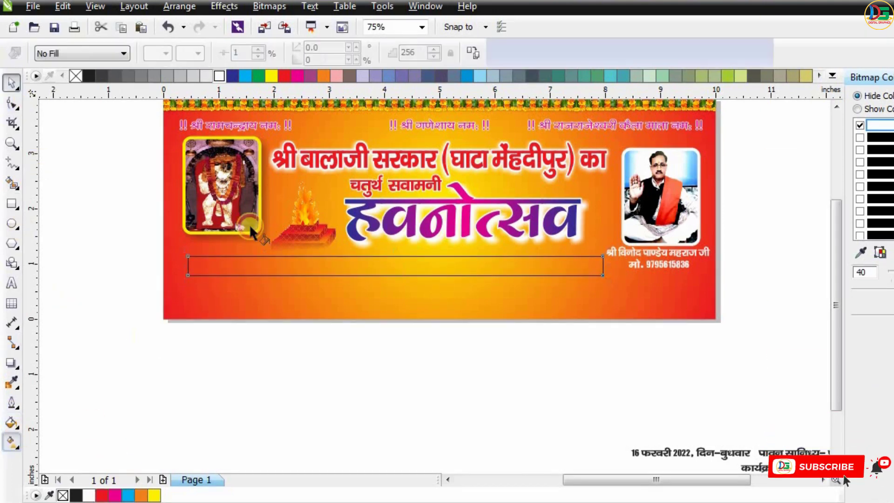
{"action": "left_click_drag", "start_coordinate": [207, 267], "coordinate": [602, 266]}
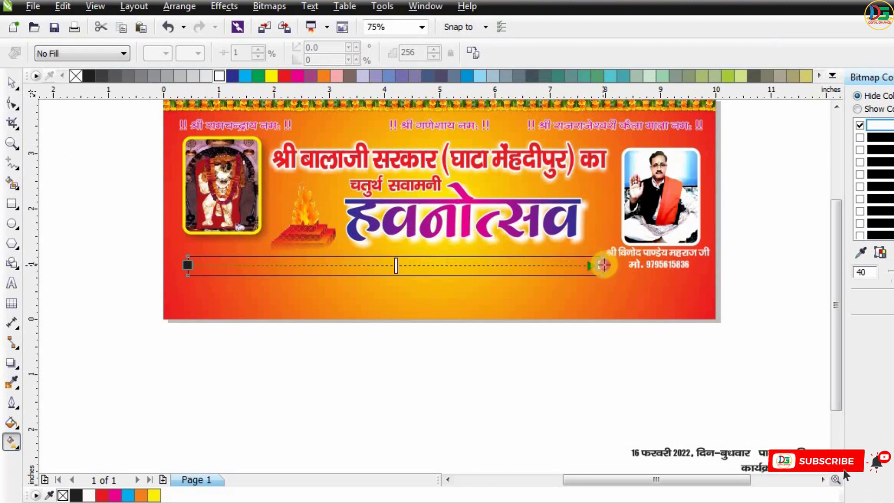
{"action": "left_click", "coordinate": [602, 266]}
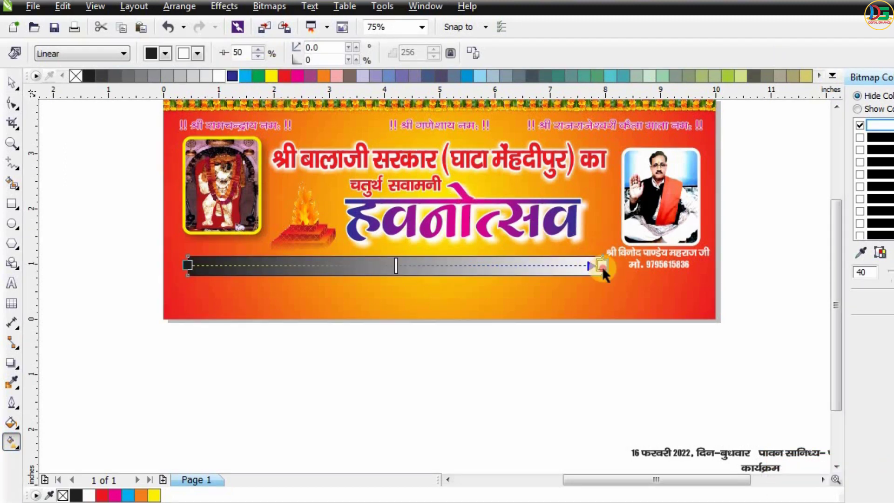
{"action": "left_click_drag", "start_coordinate": [596, 264], "coordinate": [601, 265]}
{"action": "left_click_drag", "start_coordinate": [243, 79], "coordinate": [187, 265]}
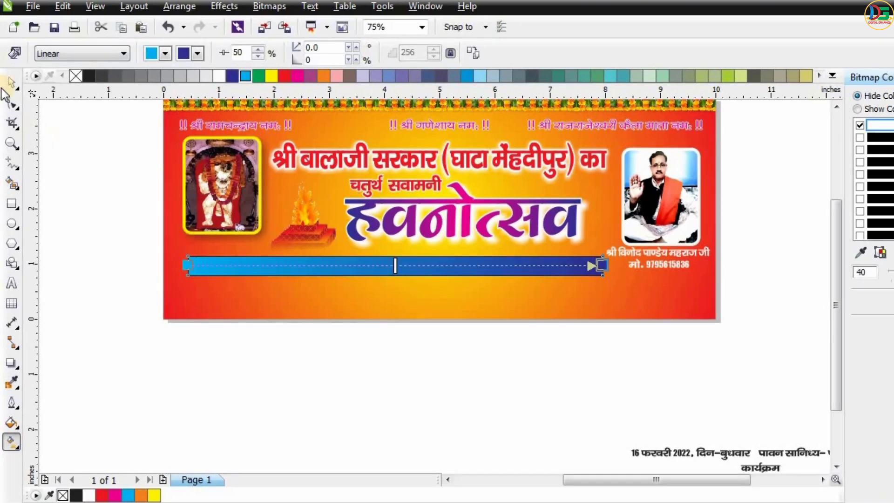
{"action": "left_click", "coordinate": [11, 83]}
Skew the strip so its ends slant, and set its outline to None
{"action": "left_click", "coordinate": [395, 268]}
{"action": "left_click_drag", "start_coordinate": [398, 256], "coordinate": [410, 253]}
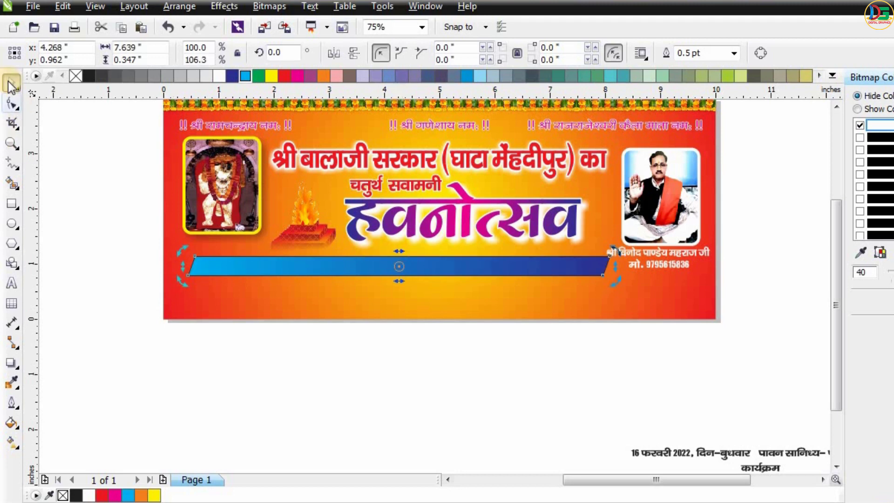
{"action": "left_click", "coordinate": [735, 52]}
{"action": "left_click", "coordinate": [689, 64]}
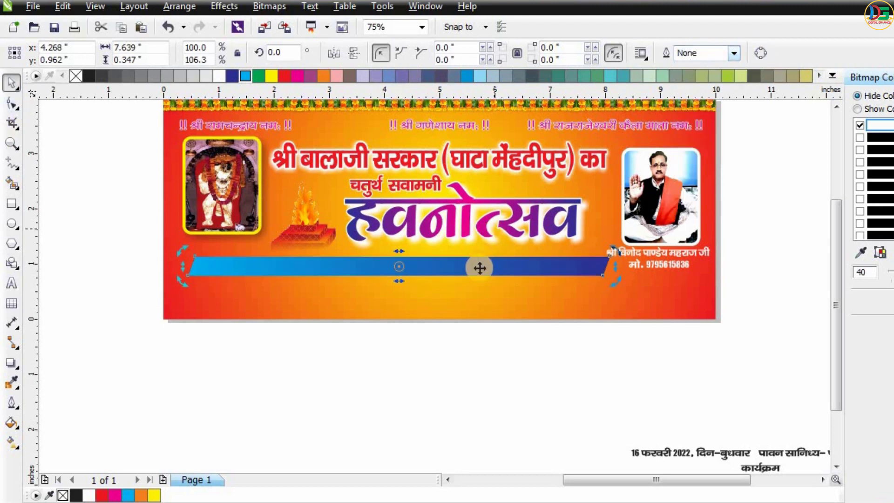
Move the blue strip further left, widen it to the right, and make it taller
{"action": "left_click_drag", "start_coordinate": [471, 265], "coordinate": [398, 264]}
{"action": "left_click", "coordinate": [366, 422]}
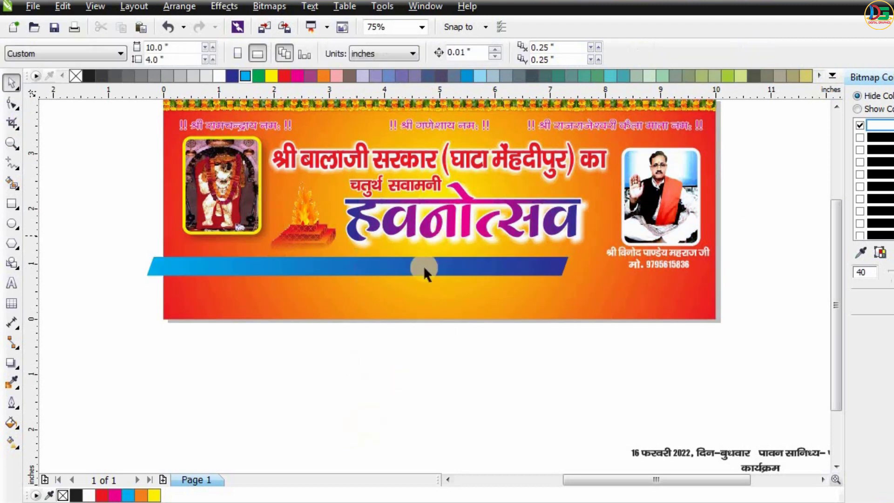
{"action": "left_click", "coordinate": [421, 270]}
{"action": "left_click_drag", "start_coordinate": [597, 265], "coordinate": [605, 265]}
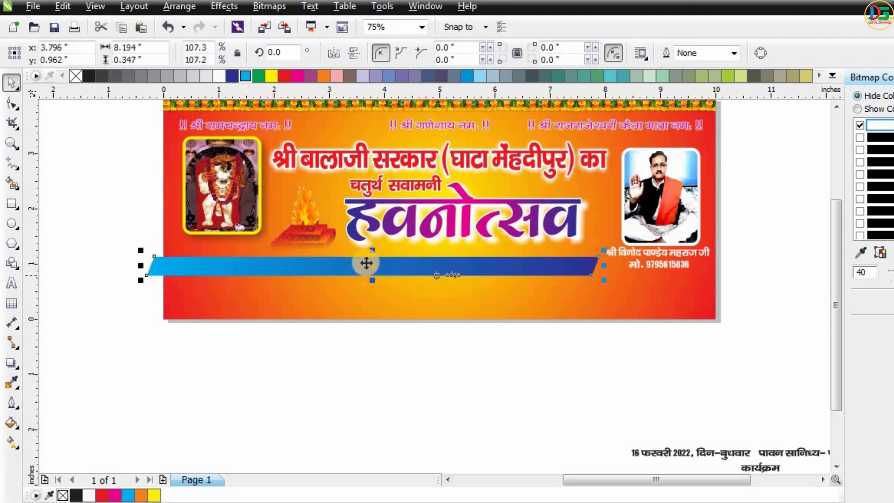
{"action": "scroll", "coordinate": [366, 262], "scroll_direction": "up", "scroll_amount": 2}
{"action": "left_click_drag", "start_coordinate": [381, 243], "coordinate": [388, 231]}
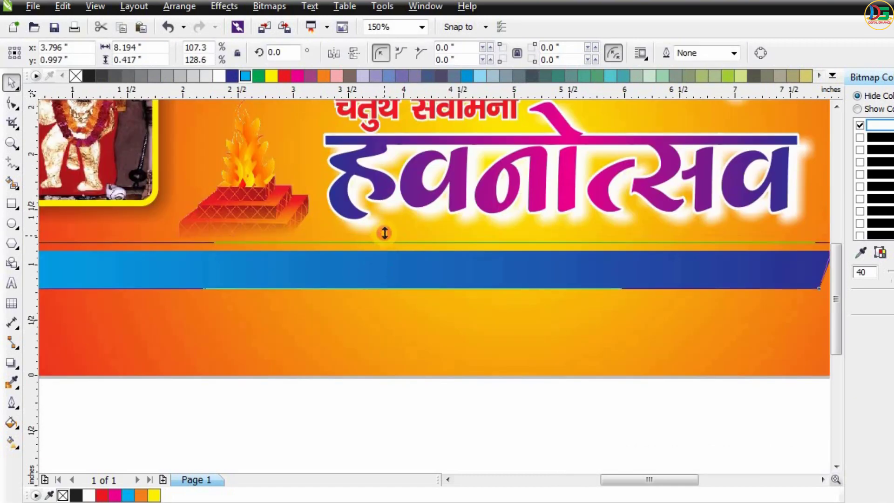
{"action": "scroll", "coordinate": [387, 229], "scroll_direction": "down", "scroll_amount": 2}
{"action": "left_click", "coordinate": [432, 323]}
{"action": "left_click", "coordinate": [371, 246]}
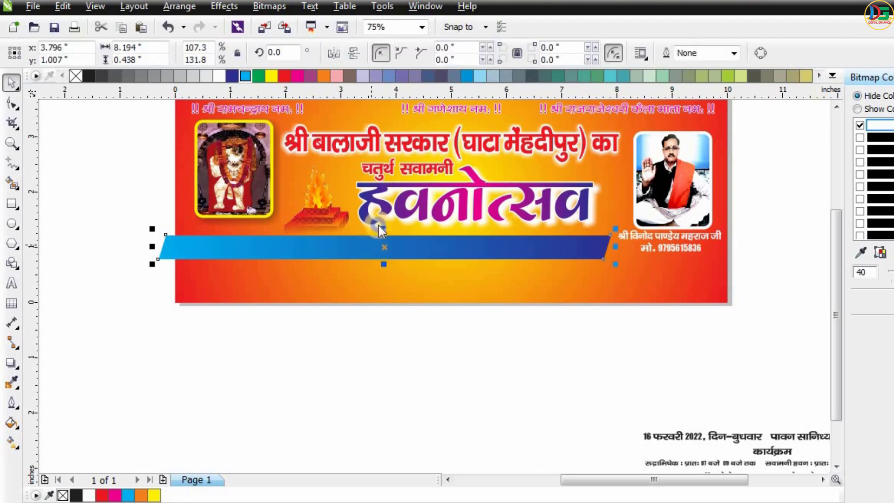
Undo the last two edits to the strip and select the whole banner
{"action": "right_click", "coordinate": [378, 252]}
{"action": "left_click", "coordinate": [381, 256]}
{"action": "left_click", "coordinate": [367, 379]}
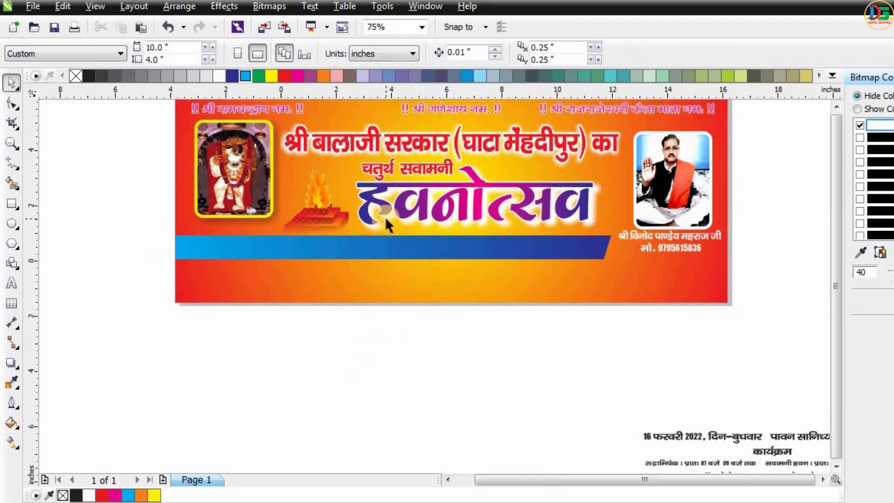
{"action": "scroll", "coordinate": [381, 224], "scroll_direction": "down", "scroll_amount": 2}
{"action": "key", "text": "ctrl+z"}
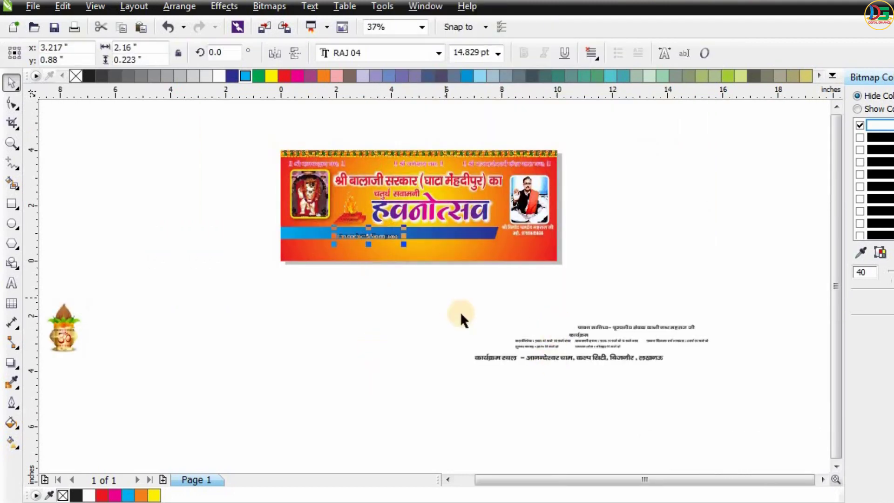
{"action": "key", "text": "ctrl+z"}
{"action": "scroll", "coordinate": [619, 329], "scroll_direction": "up", "scroll_amount": 2}
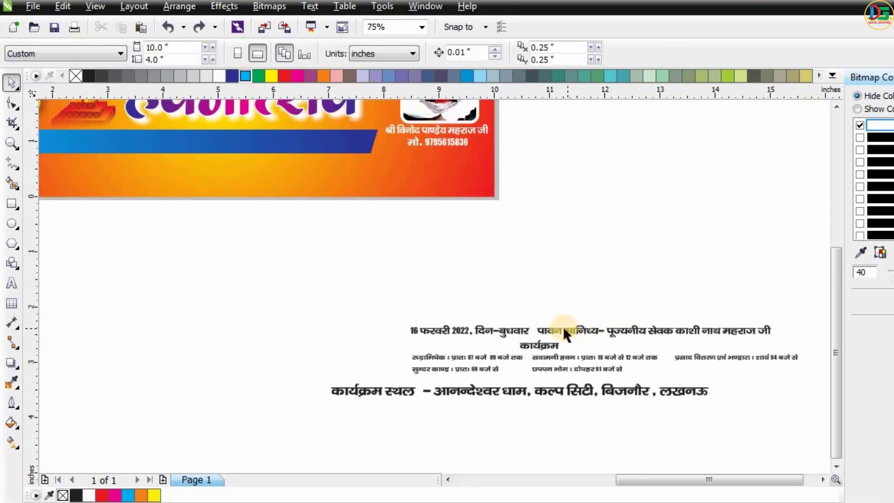
{"action": "scroll", "coordinate": [515, 332], "scroll_direction": "down", "scroll_amount": 2}
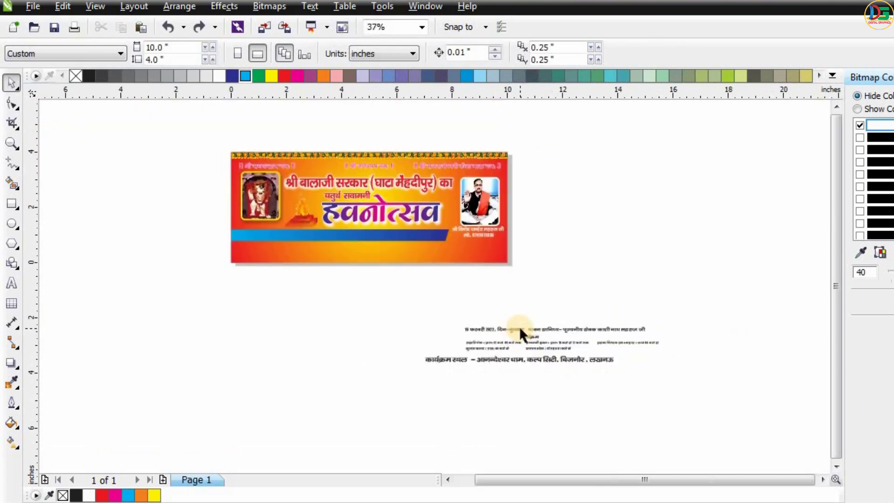
{"action": "left_click", "coordinate": [284, 228]}
Inside the banner's PowerClip, copy the strip to the left and colour it magenta
{"action": "left_click", "coordinate": [351, 280]}
{"action": "left_click", "coordinate": [399, 259]}
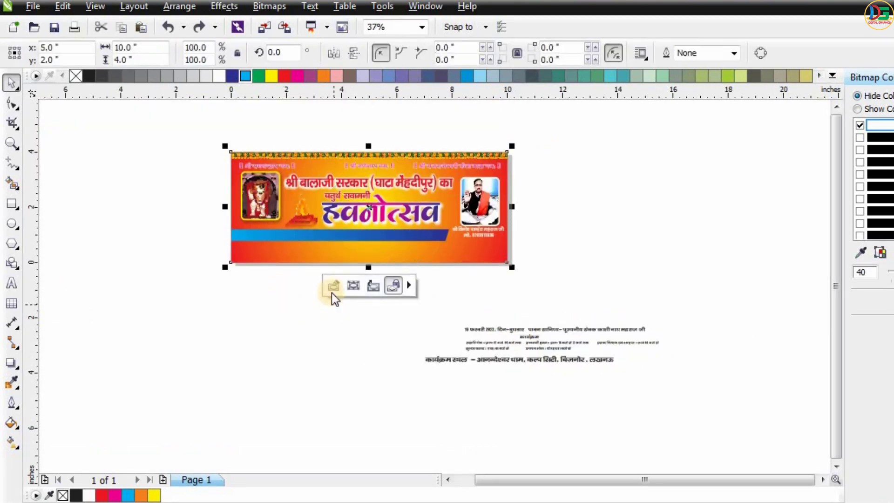
{"action": "left_click", "coordinate": [332, 293]}
{"action": "scroll", "coordinate": [263, 248], "scroll_direction": "up", "scroll_amount": 2}
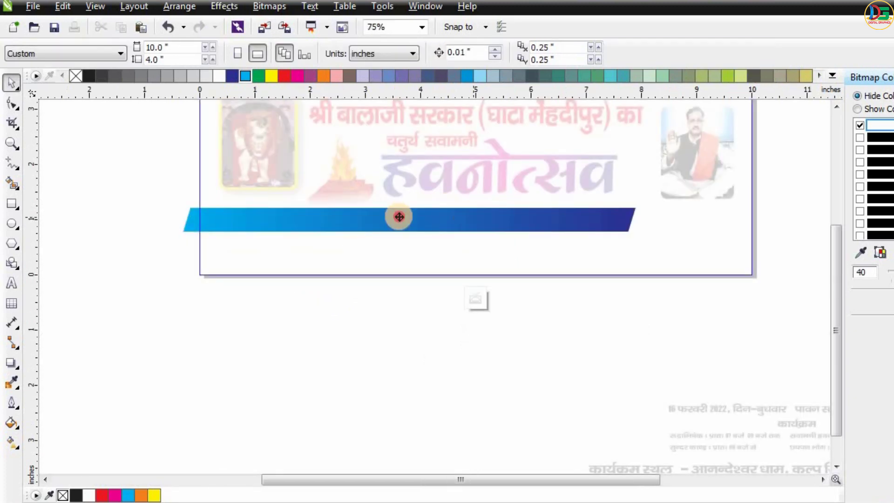
{"action": "left_click_drag", "start_coordinate": [399, 216], "coordinate": [215, 212]}
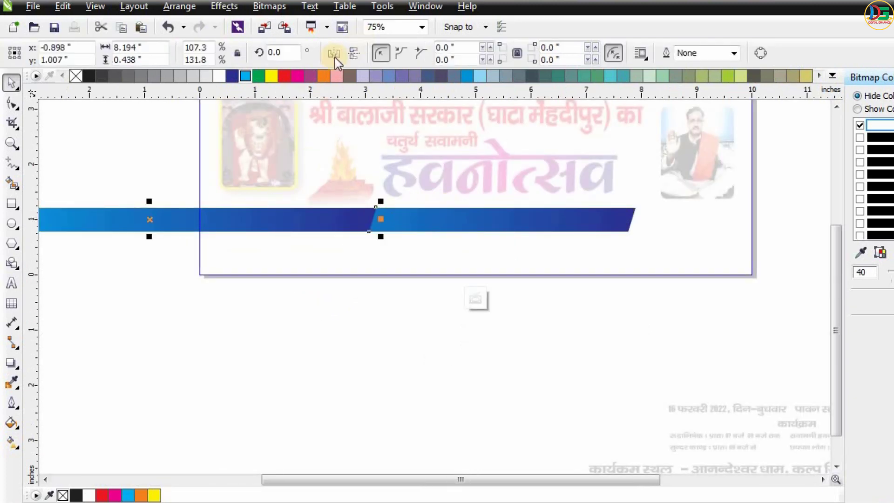
{"action": "left_click", "coordinate": [298, 76]}
{"action": "mouse_move", "coordinate": [340, 218]}
{"action": "left_mouse_down"}
{"action": "mouse_move", "coordinate": [327, 216]}
{"action": "mouse_move", "coordinate": [364, 215]}
{"action": "left_mouse_up"}
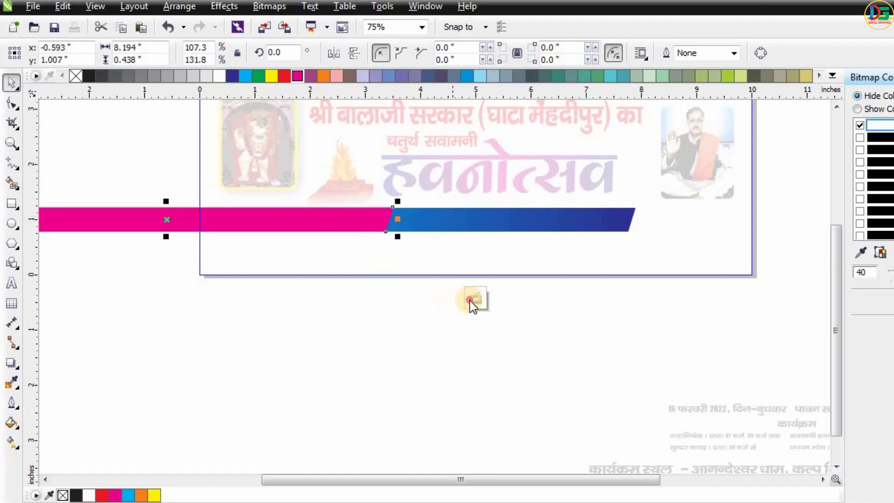
{"action": "left_click", "coordinate": [399, 273]}
Give the magenta strip a linear gradient running from blue into magenta
{"action": "left_click", "coordinate": [363, 214]}
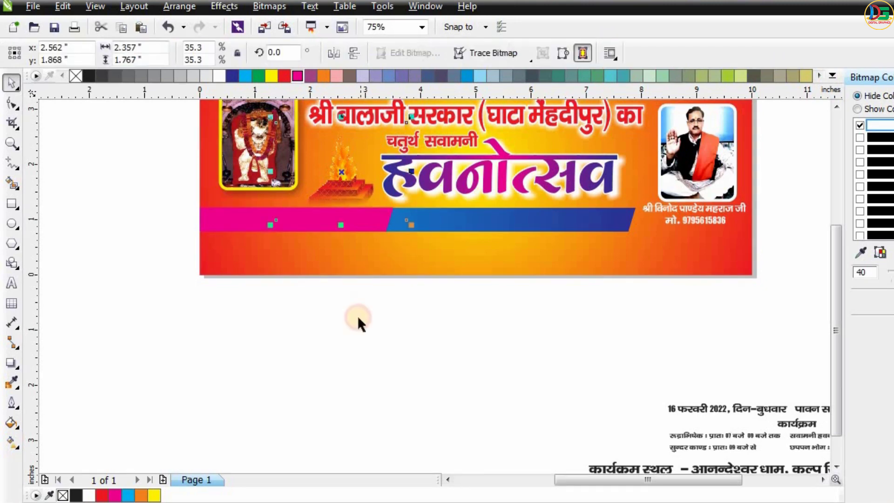
{"action": "left_click", "coordinate": [414, 360]}
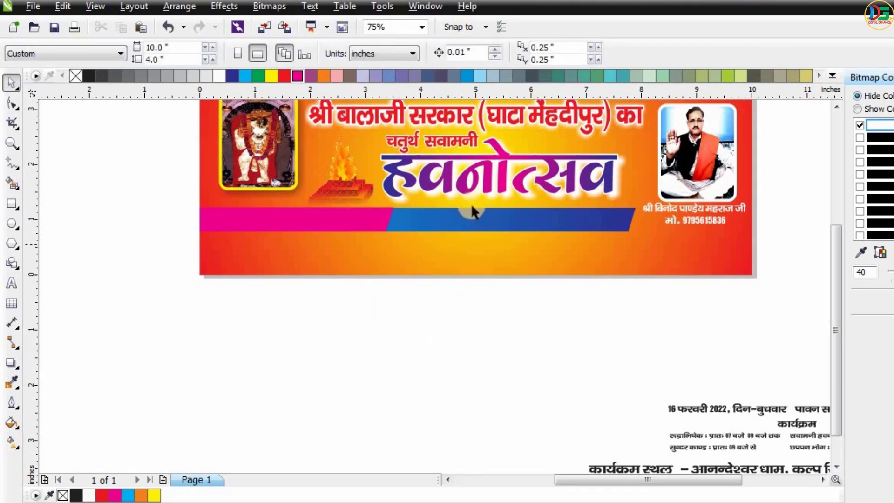
{"action": "left_click", "coordinate": [358, 228]}
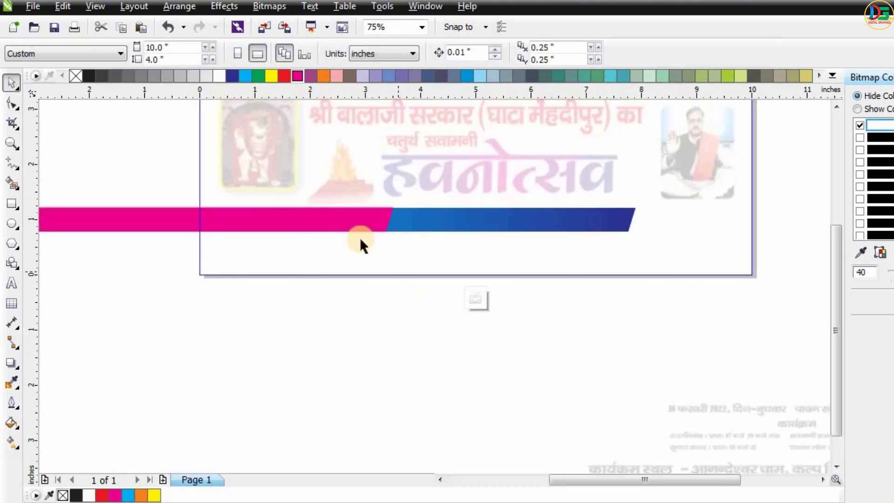
{"action": "key", "text": "g"}
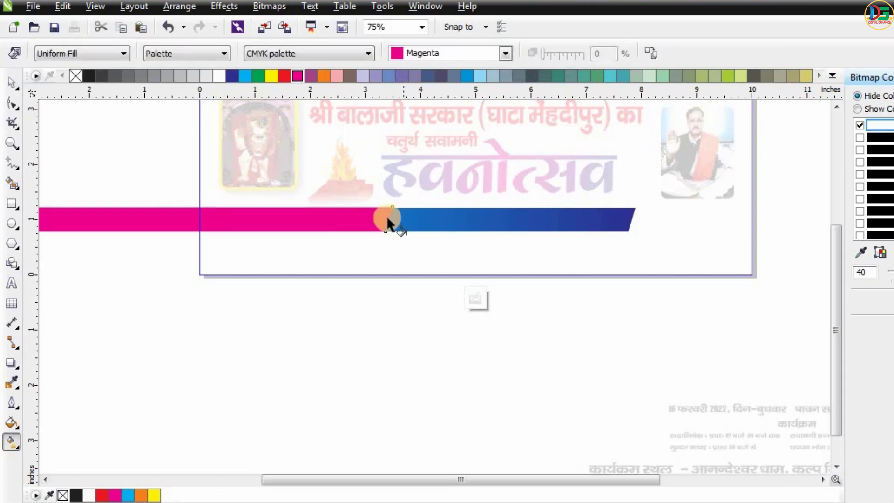
{"action": "left_click_drag", "start_coordinate": [387, 217], "coordinate": [148, 213]}
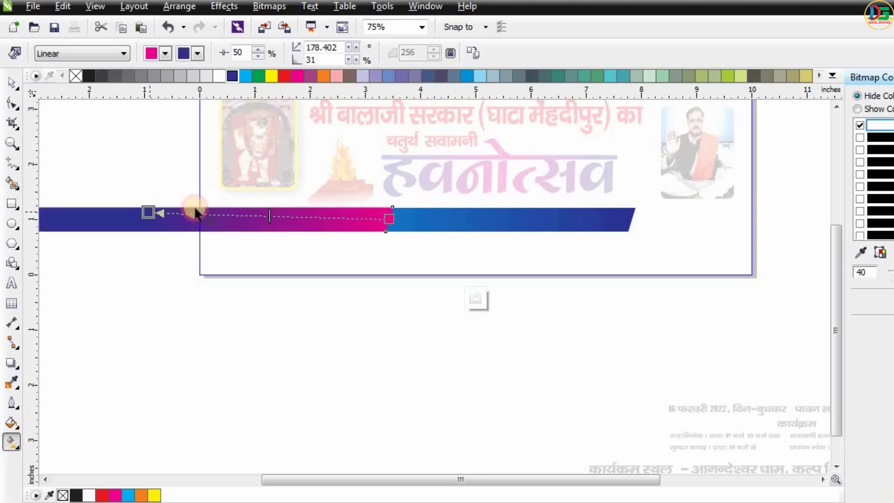
{"action": "left_click", "coordinate": [472, 305]}
Move the date text onto the left magenta strip and set its font to RAJ 01
{"action": "left_click", "coordinate": [462, 342]}
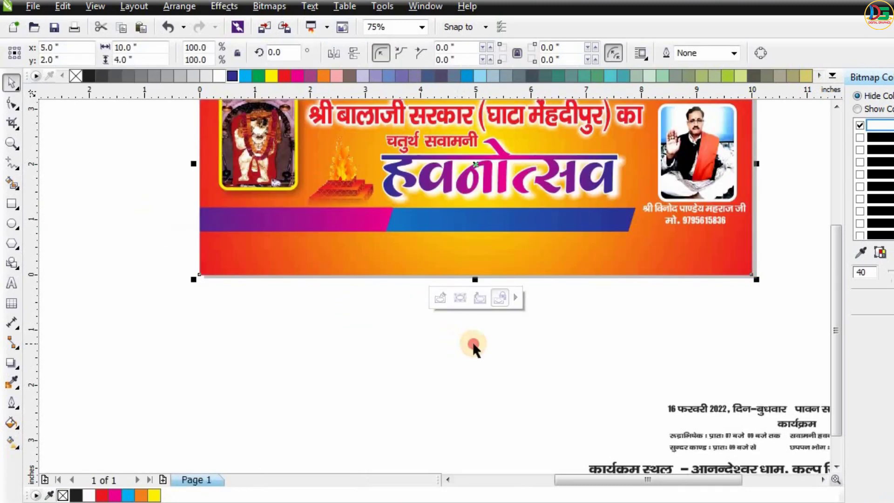
{"action": "scroll", "coordinate": [349, 223], "scroll_direction": "up", "scroll_amount": 2}
{"action": "scroll", "coordinate": [350, 222], "scroll_direction": "down", "scroll_amount": 2}
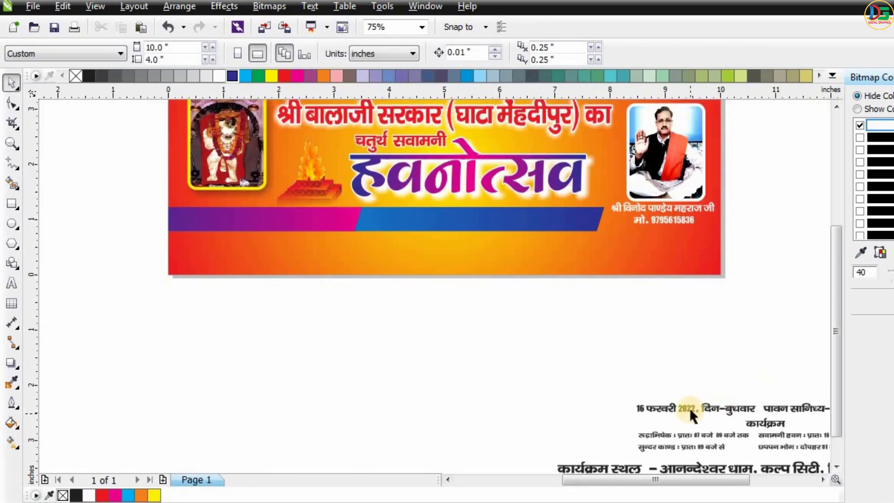
{"action": "scroll", "coordinate": [571, 342], "scroll_direction": "down", "scroll_amount": 2}
{"action": "scroll", "coordinate": [585, 359], "scroll_direction": "up", "scroll_amount": 2}
{"action": "left_click_drag", "start_coordinate": [645, 390], "coordinate": [228, 204]}
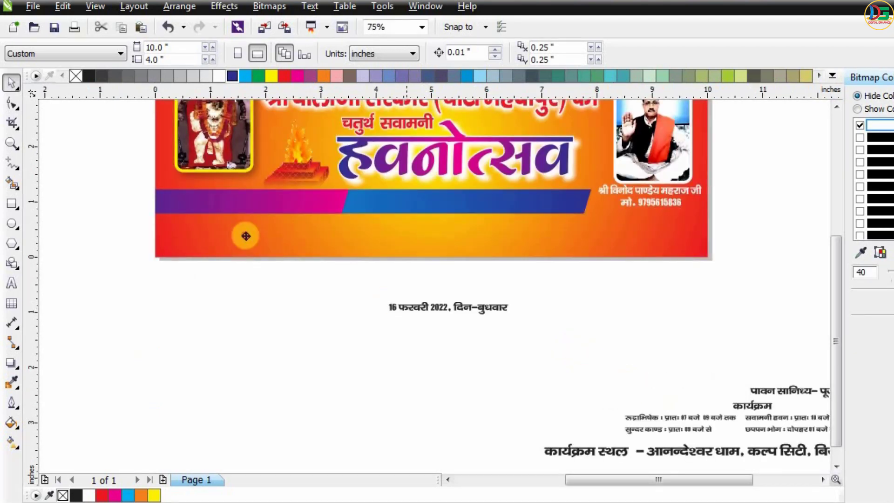
{"action": "scroll", "coordinate": [182, 194], "scroll_direction": "up", "scroll_amount": 2}
{"action": "left_click", "coordinate": [413, 53]}
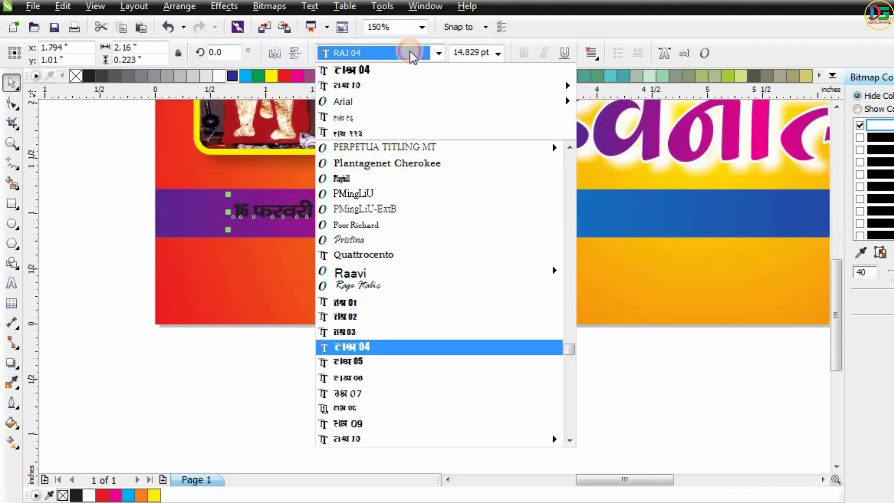
{"action": "type", "text": "RAJ"}
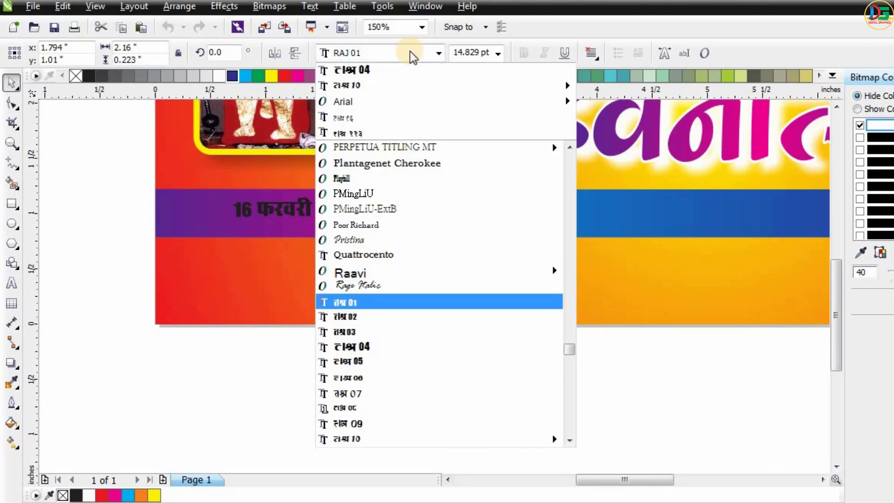
{"action": "key", "text": "Return"}
Enlarge the date text, stretch it taller, and colour it white
{"action": "mouse_move", "coordinate": [475, 226]}
{"action": "left_mouse_down"}
{"action": "mouse_move", "coordinate": [554, 243]}
{"action": "mouse_move", "coordinate": [525, 238]}
{"action": "left_mouse_up"}
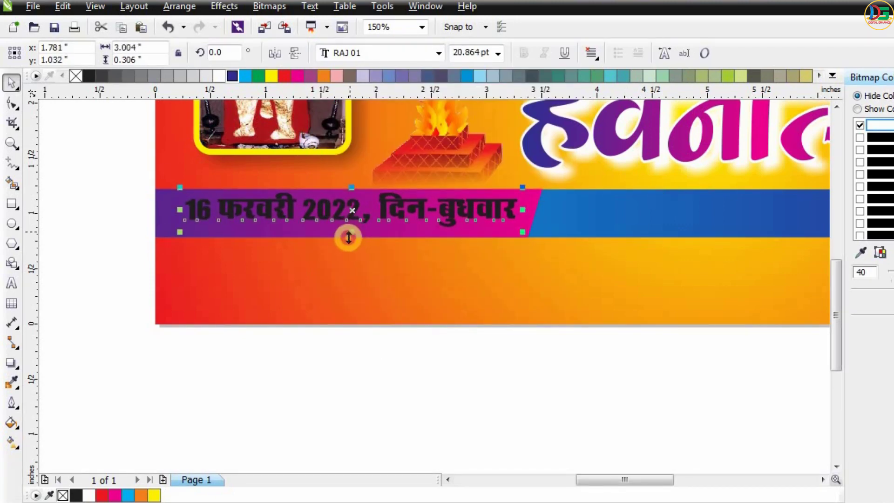
{"action": "left_click_drag", "start_coordinate": [349, 237], "coordinate": [350, 249]}
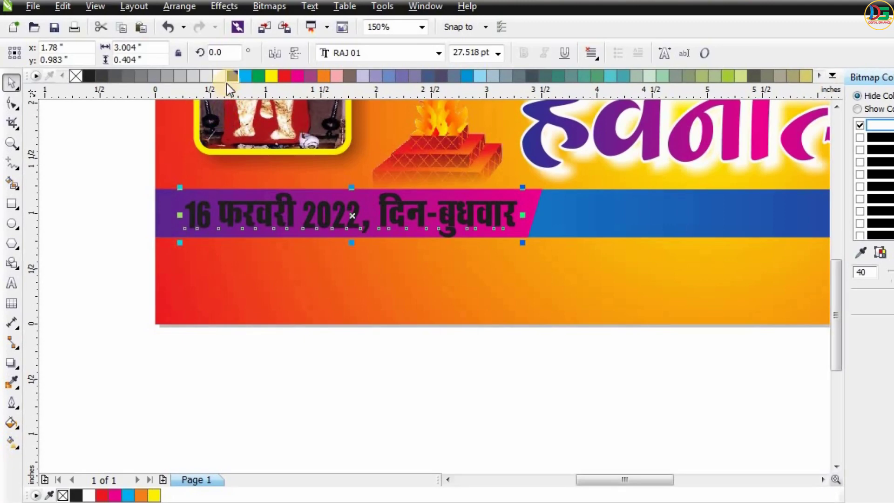
{"action": "mouse_move", "coordinate": [232, 97]}
{"action": "left_mouse_down"}
{"action": "mouse_move", "coordinate": [323, 205]}
{"action": "mouse_move", "coordinate": [362, 222]}
{"action": "mouse_move", "coordinate": [336, 213]}
{"action": "left_mouse_up"}
{"action": "scroll", "coordinate": [355, 264], "scroll_direction": "down", "scroll_amount": 1}
{"action": "left_click", "coordinate": [366, 335]}
{"action": "scroll", "coordinate": [408, 242], "scroll_direction": "down", "scroll_amount": 1}
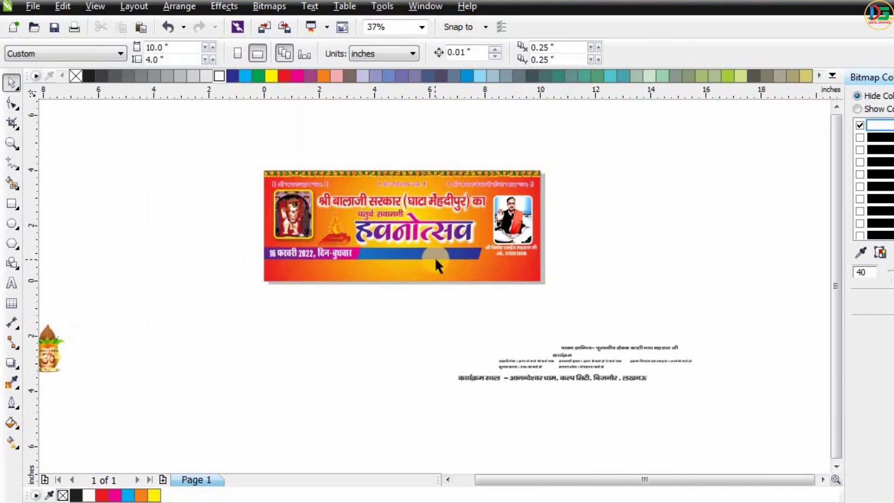
Move the guest line into the blue strip, stretch it taller, and set it to RAJ 01
{"action": "left_click_drag", "start_coordinate": [555, 337], "coordinate": [398, 256]}
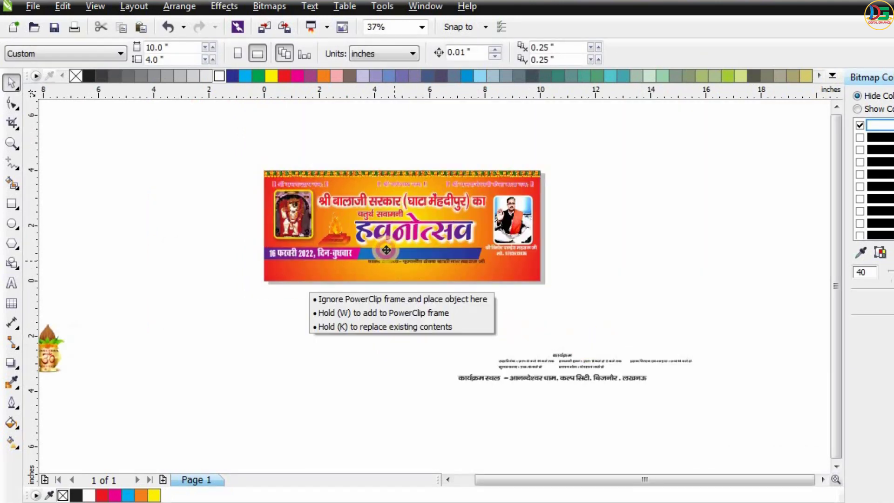
{"action": "scroll", "coordinate": [405, 255], "scroll_direction": "up", "scroll_amount": 2}
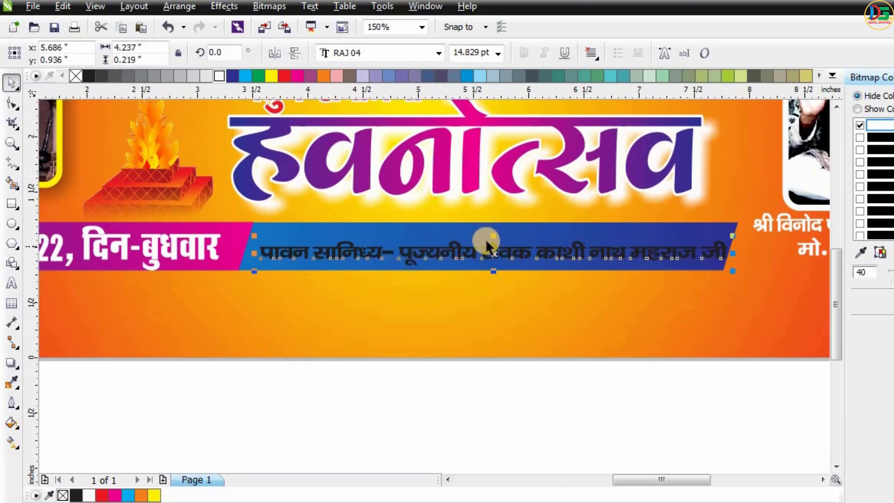
{"action": "left_click_drag", "start_coordinate": [497, 236], "coordinate": [496, 224]}
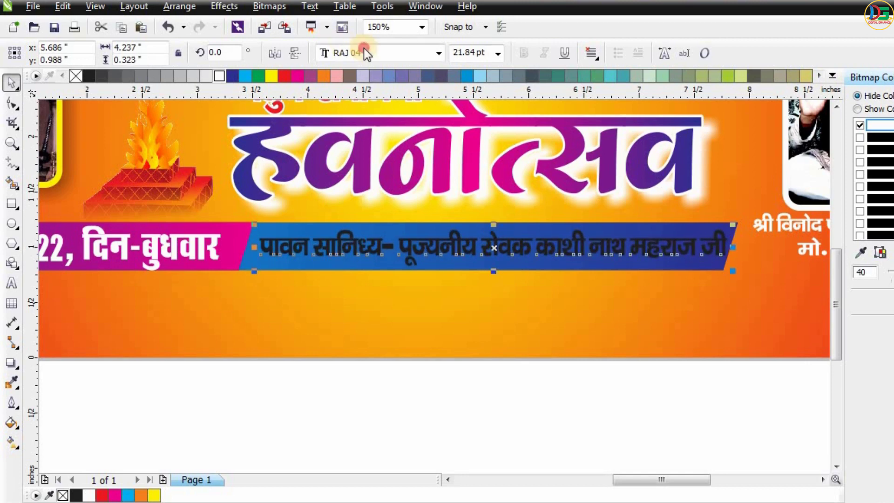
{"action": "left_click", "coordinate": [368, 52]}
{"action": "left_click", "coordinate": [354, 87]}
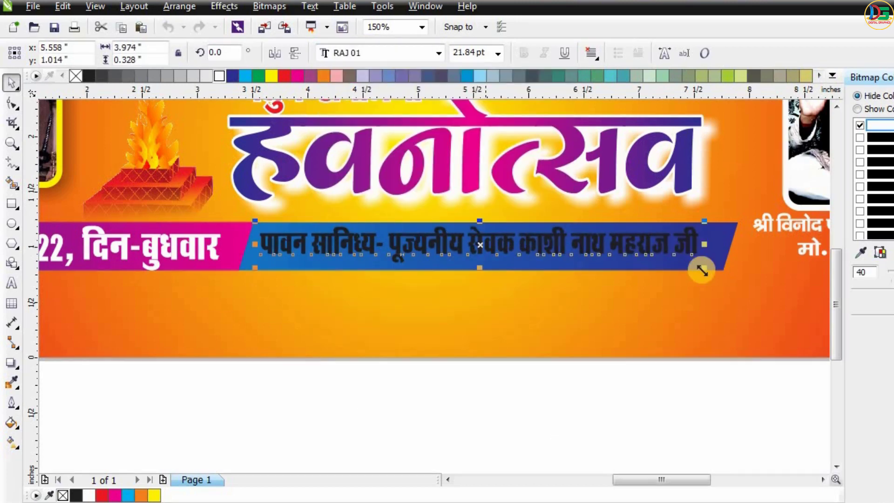
Make the guest line white and widen and heighten it to fill the strip
{"action": "left_click", "coordinate": [709, 247]}
{"action": "left_click", "coordinate": [675, 239]}
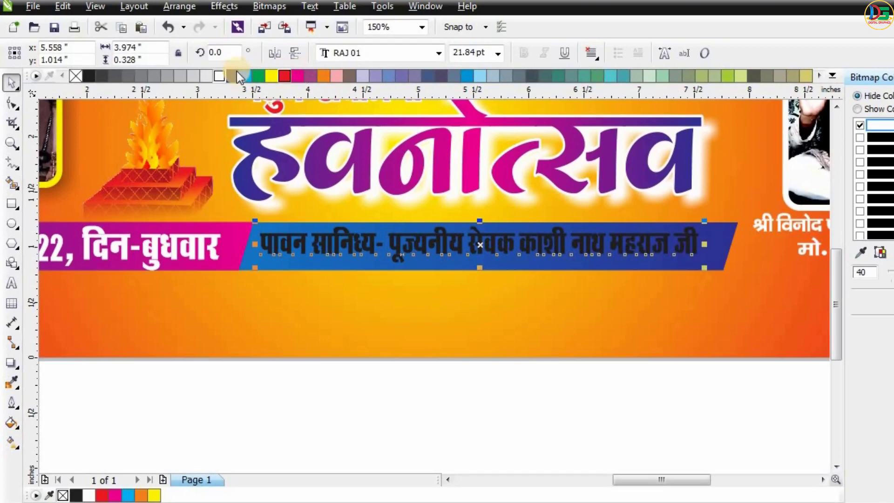
{"action": "left_click", "coordinate": [219, 76]}
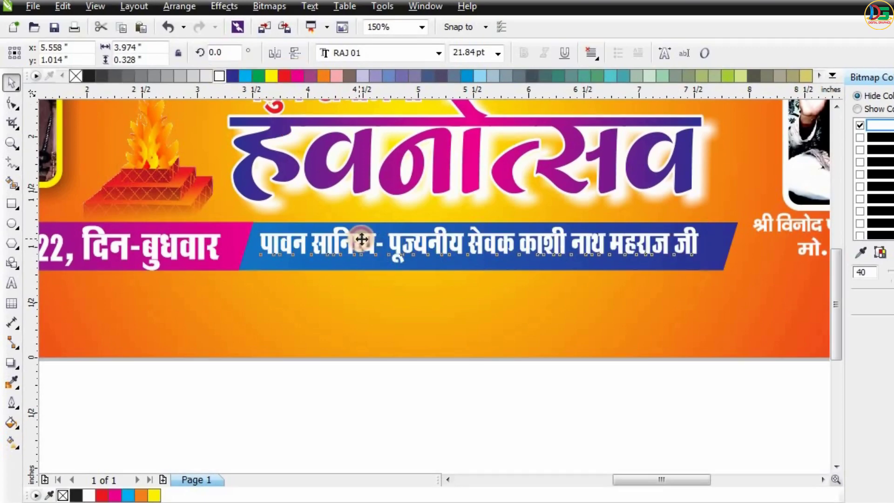
{"action": "left_click_drag", "start_coordinate": [362, 239], "coordinate": [365, 239]}
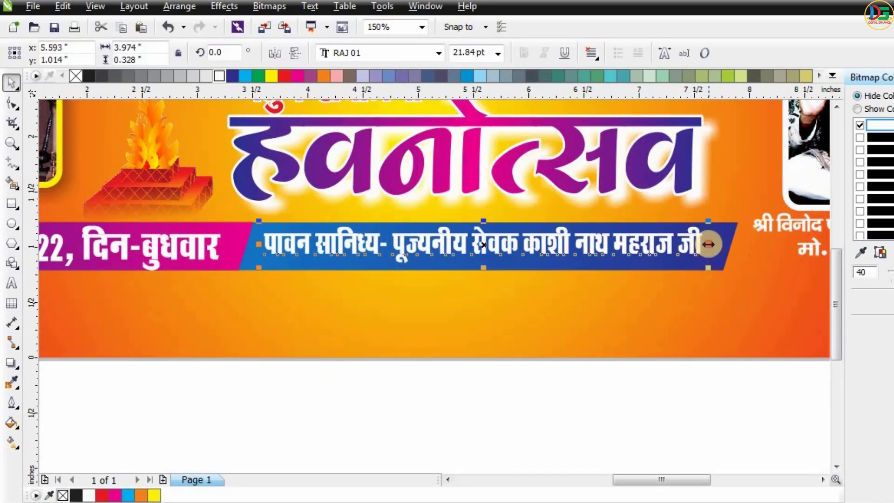
{"action": "left_click_drag", "start_coordinate": [708, 244], "coordinate": [721, 244]}
{"action": "left_click_drag", "start_coordinate": [491, 270], "coordinate": [491, 272]}
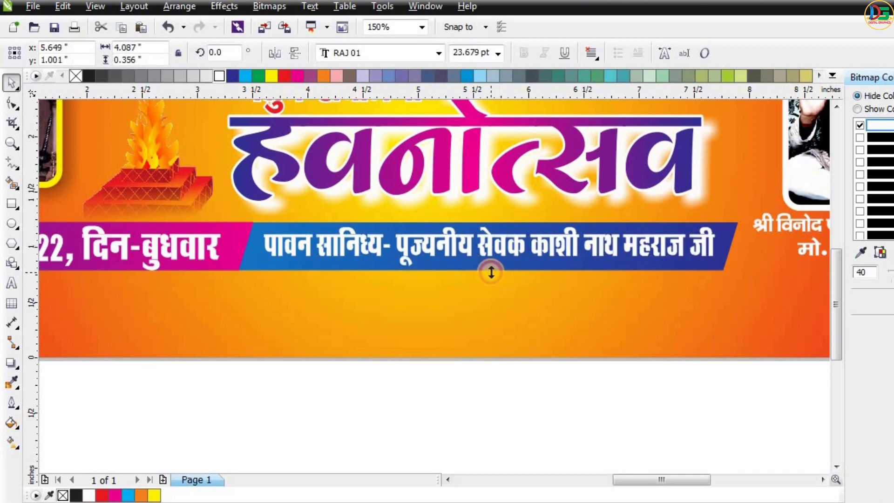
{"action": "left_click", "coordinate": [534, 389]}
Create a page-sized rectangle and shrink it to a full-width band about 0.3 inch tall at the bottom
{"action": "scroll", "coordinate": [530, 256], "scroll_direction": "down", "scroll_amount": 2}
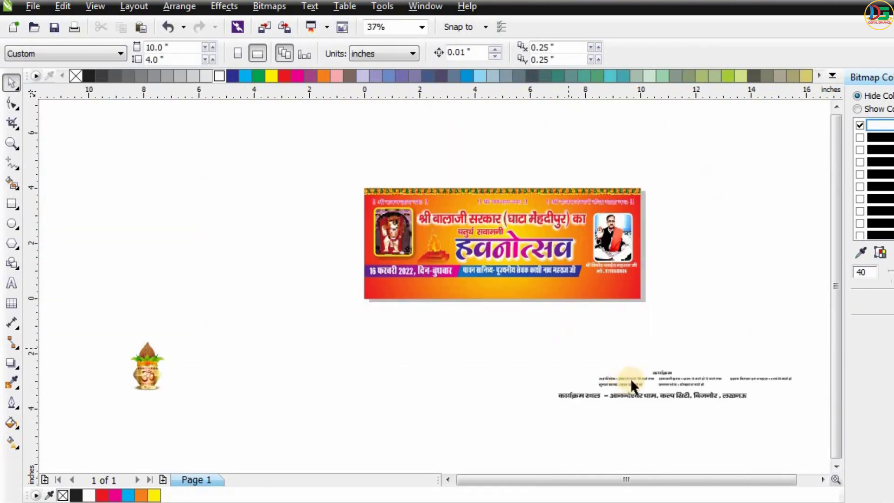
{"action": "scroll", "coordinate": [694, 361], "scroll_direction": "up", "scroll_amount": 2}
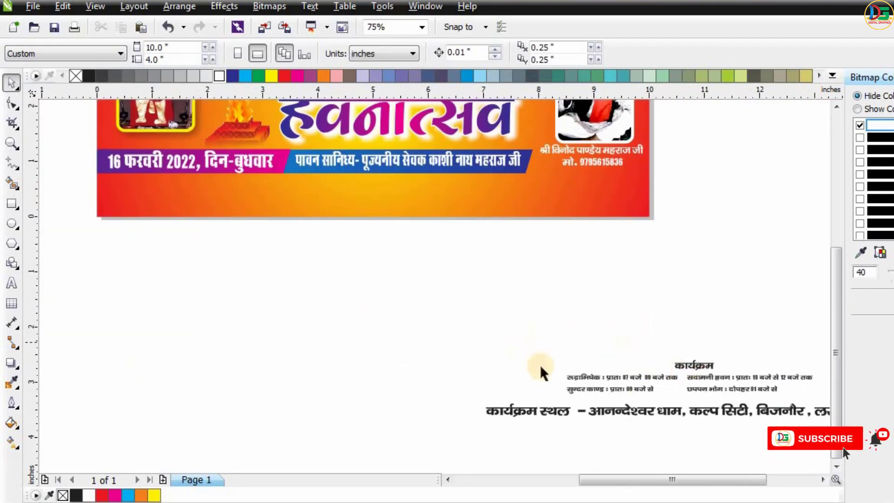
{"action": "scroll", "coordinate": [589, 379], "scroll_direction": "down", "scroll_amount": 2}
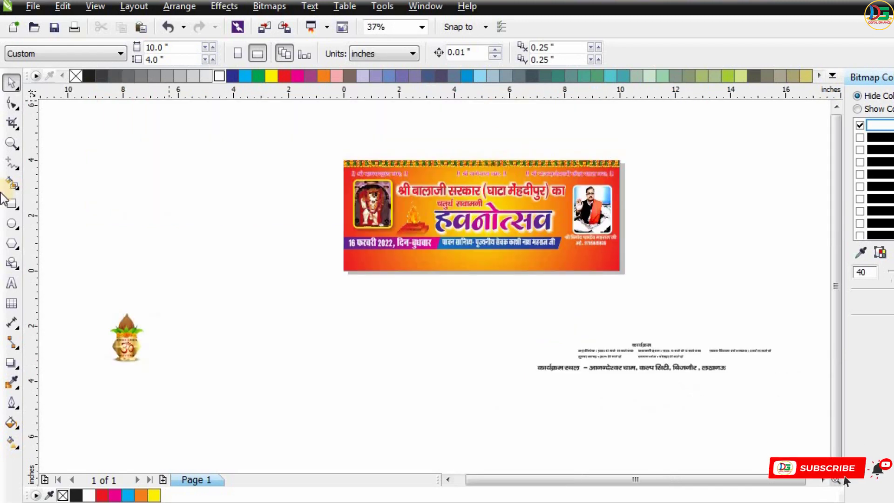
{"action": "scroll", "coordinate": [473, 189], "scroll_direction": "up", "scroll_amount": 1}
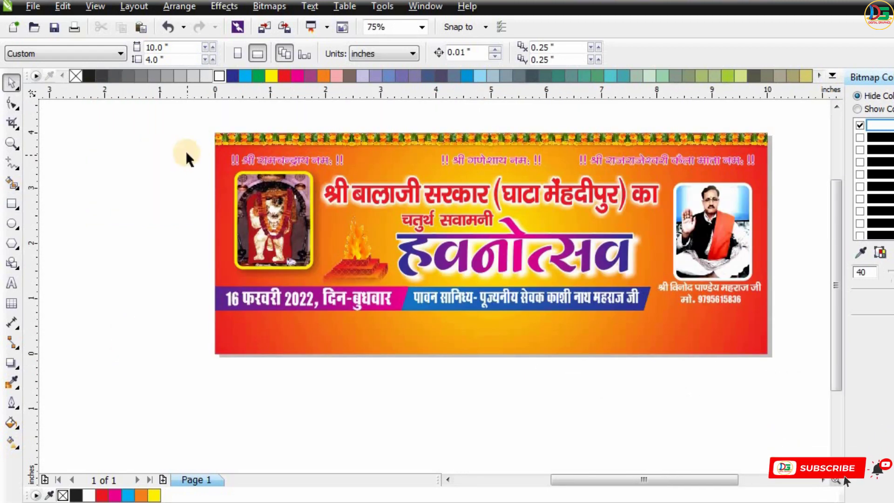
{"action": "left_click_drag", "start_coordinate": [190, 149], "coordinate": [791, 327]}
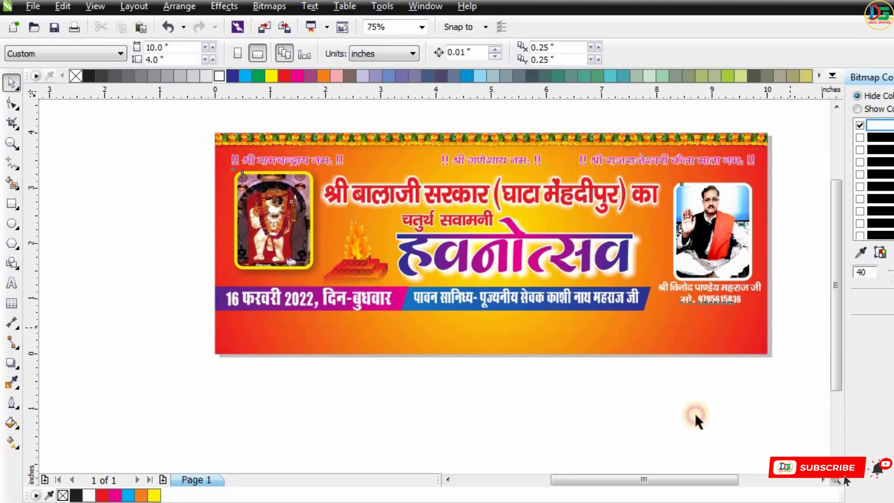
{"action": "double_click", "coordinate": [13, 203]}
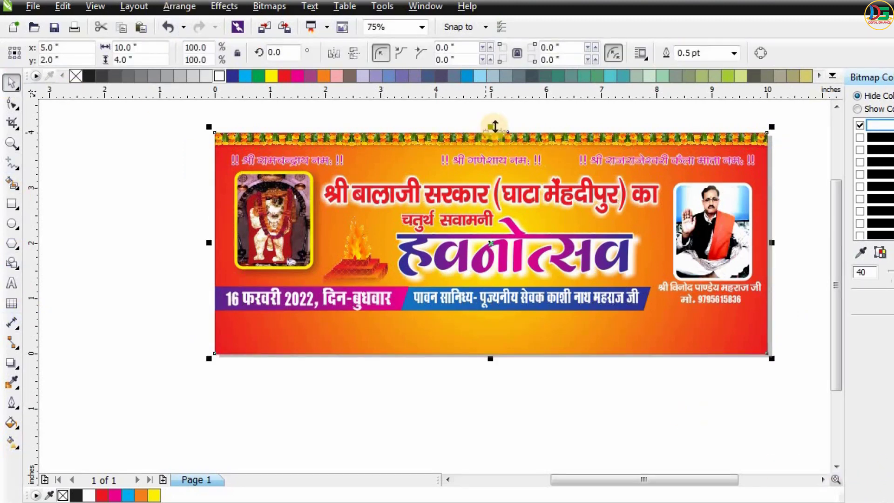
{"action": "mouse_move", "coordinate": [495, 126]}
{"action": "left_mouse_down"}
{"action": "mouse_move", "coordinate": [499, 327]}
{"action": "mouse_move", "coordinate": [508, 331]}
{"action": "left_mouse_up"}
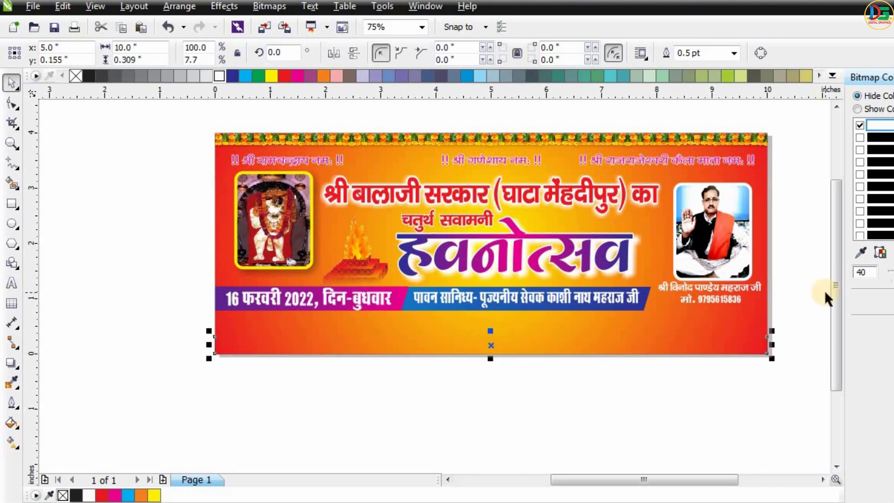
Fill the banner's bottom strip solid red and remove its outline
{"action": "left_click", "coordinate": [285, 76]}
{"action": "left_click", "coordinate": [736, 52]}
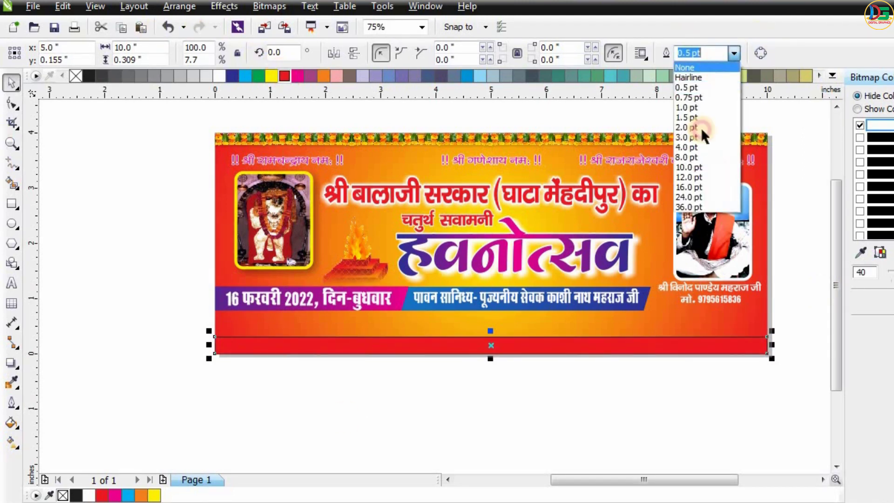
{"action": "left_click", "coordinate": [689, 64]}
{"action": "key", "text": "Escape"}
Move the venue address line onto the red strip and position it within it
{"action": "scroll", "coordinate": [560, 359], "scroll_direction": "down", "scroll_amount": 2}
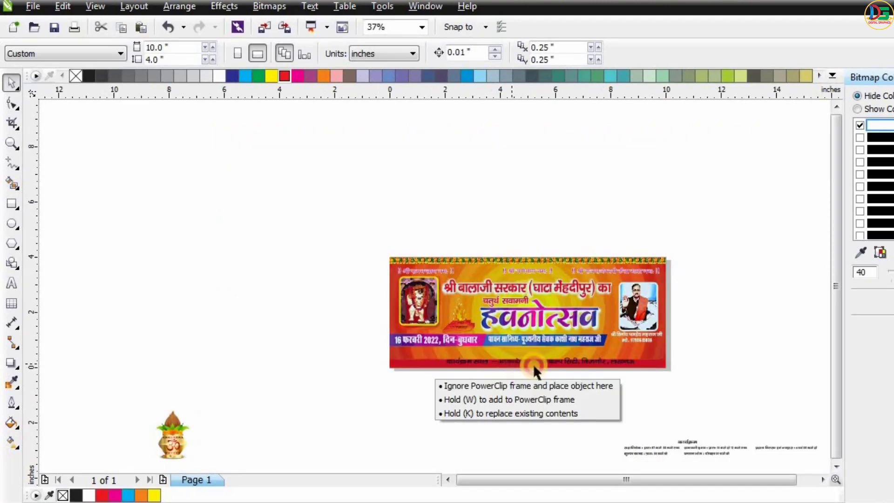
{"action": "left_click_drag", "start_coordinate": [513, 363], "coordinate": [533, 365]}
{"action": "scroll", "coordinate": [535, 364], "scroll_direction": "up", "scroll_amount": 2}
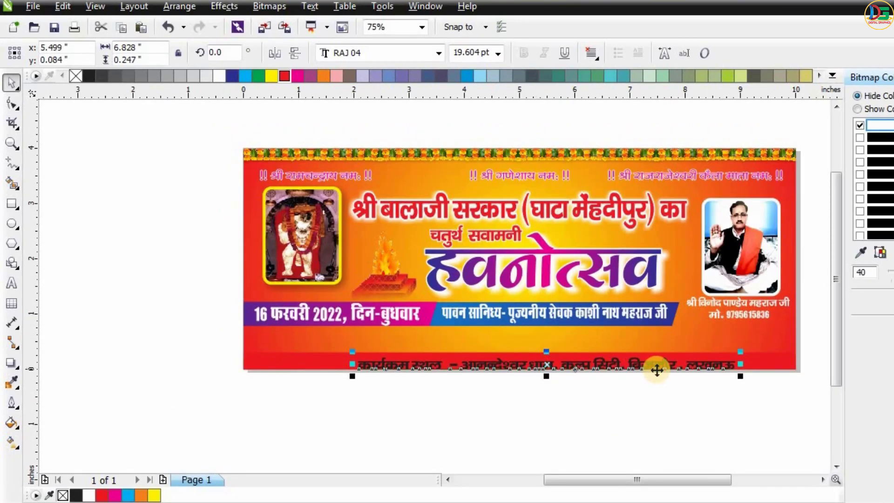
{"action": "left_click", "coordinate": [779, 360], "text": "shift"}
{"action": "left_click", "coordinate": [695, 418]}
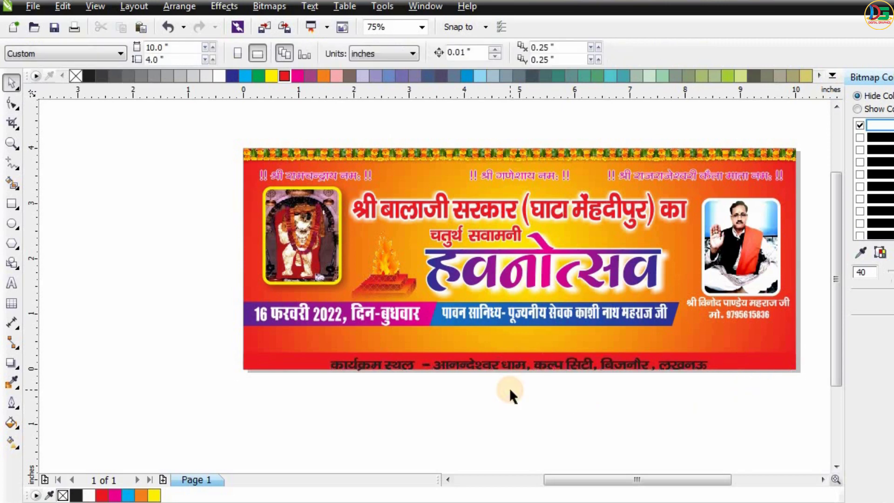
{"action": "scroll", "coordinate": [554, 358], "scroll_direction": "up", "scroll_amount": 2}
{"action": "left_click_drag", "start_coordinate": [565, 339], "coordinate": [565, 334]}
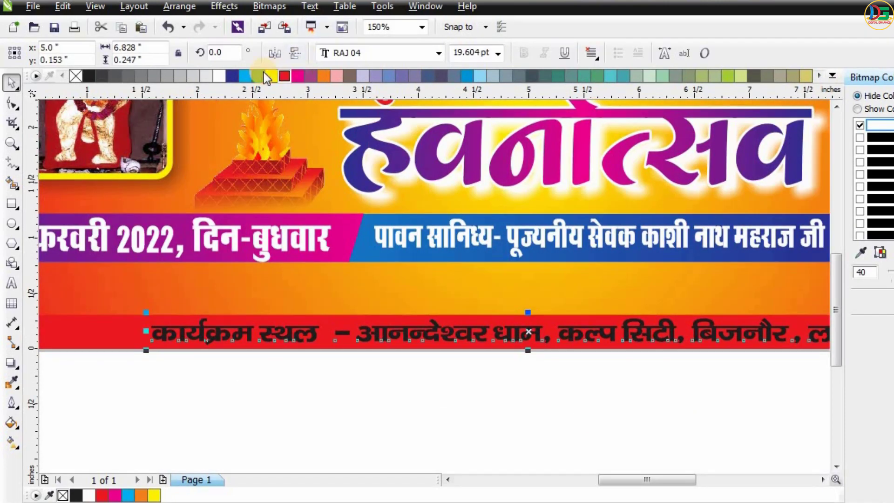
{"action": "scroll", "coordinate": [513, 312], "scroll_direction": "down", "scroll_amount": 2}
{"action": "scroll", "coordinate": [559, 312], "scroll_direction": "down", "scroll_amount": 1}
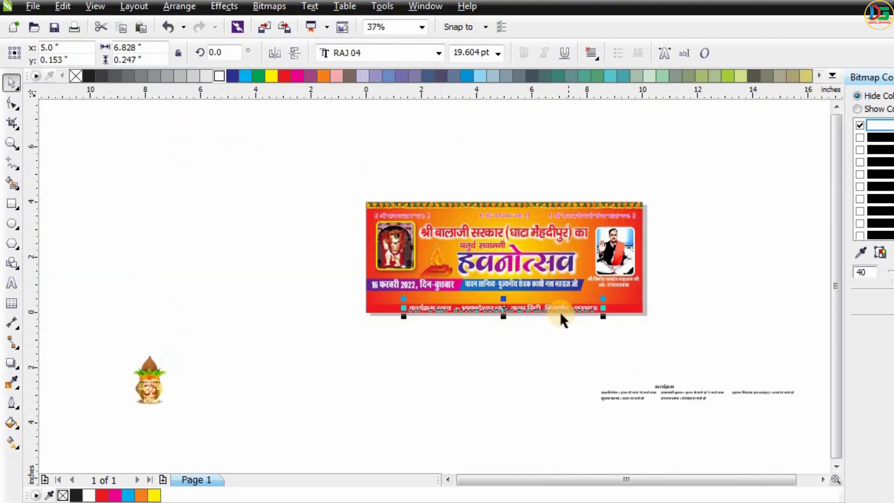
{"action": "scroll", "coordinate": [675, 390], "scroll_direction": "up", "scroll_amount": 1}
{"action": "scroll", "coordinate": [663, 331], "scroll_direction": "down", "scroll_amount": 2}
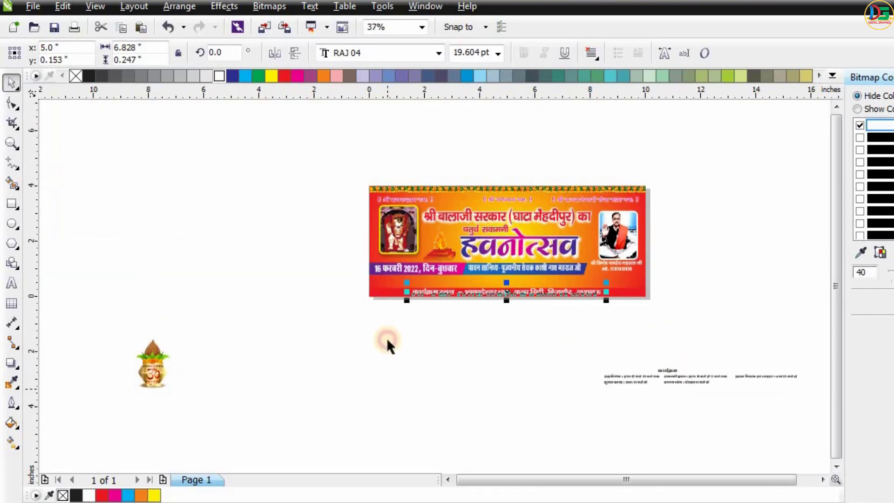
{"action": "left_click", "coordinate": [389, 336]}
{"action": "scroll", "coordinate": [389, 326], "scroll_direction": "down", "scroll_amount": 1}
{"action": "scroll", "coordinate": [384, 318], "scroll_direction": "up", "scroll_amount": 3}
Shrink the kalash bitmap to about a third and place it on the strip's left end
{"action": "left_click_drag", "start_coordinate": [108, 357], "coordinate": [498, 339]}
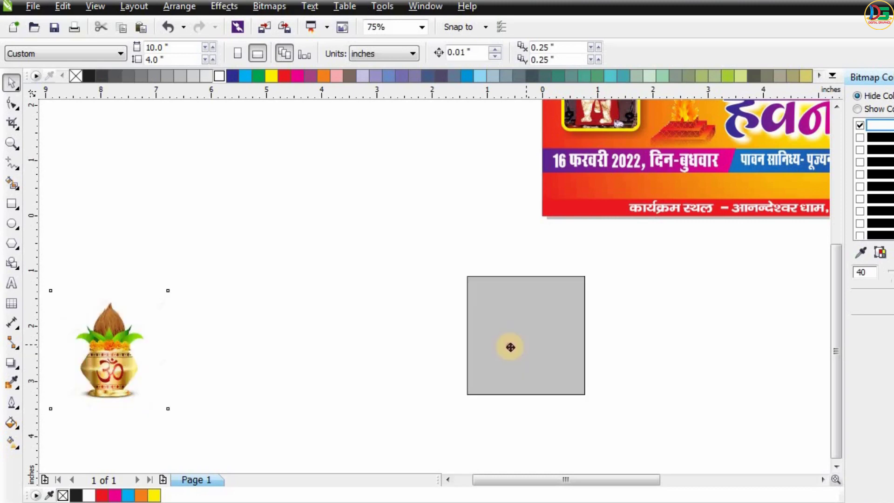
{"action": "scroll", "coordinate": [316, 335], "scroll_direction": "down", "scroll_amount": 1}
{"action": "scroll", "coordinate": [567, 300], "scroll_direction": "up", "scroll_amount": 1}
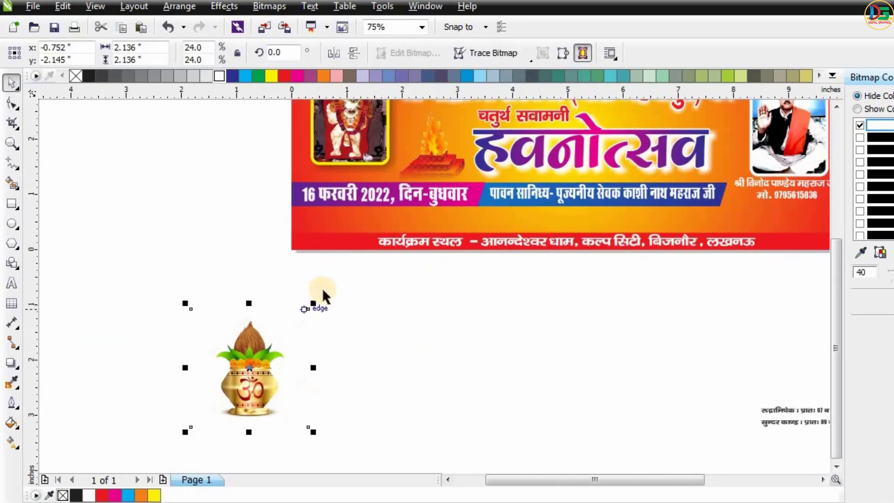
{"action": "left_click_drag", "start_coordinate": [313, 304], "coordinate": [276, 340]}
{"action": "left_click_drag", "start_coordinate": [320, 264], "coordinate": [327, 233]}
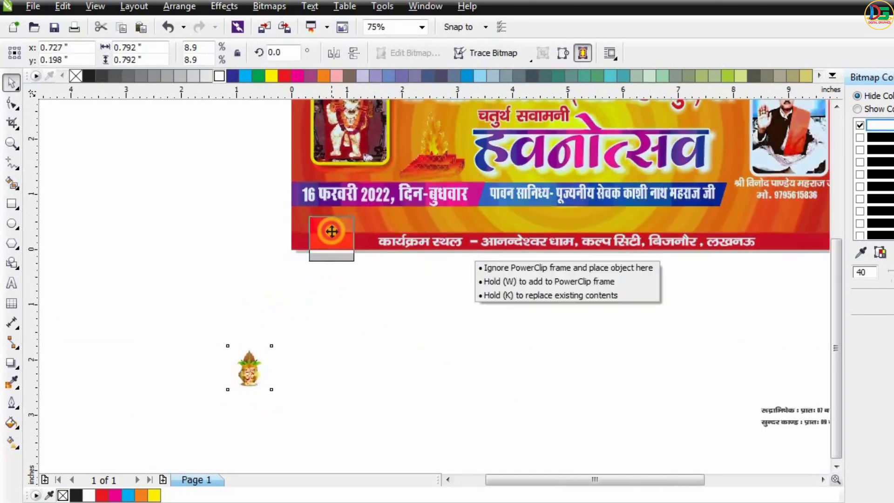
{"action": "scroll", "coordinate": [328, 225], "scroll_direction": "up", "scroll_amount": 1}
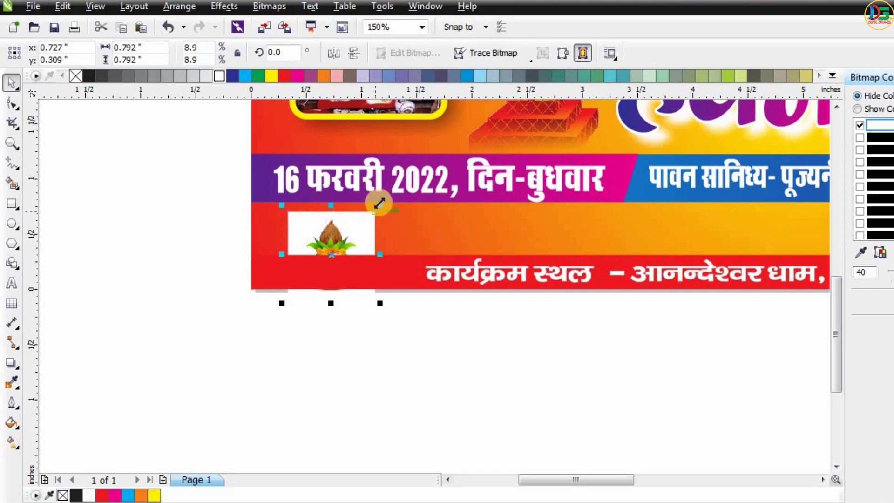
{"action": "mouse_move", "coordinate": [379, 209]}
{"action": "left_mouse_down"}
{"action": "mouse_move", "coordinate": [343, 254]}
{"action": "mouse_move", "coordinate": [306, 243]}
{"action": "left_mouse_up"}
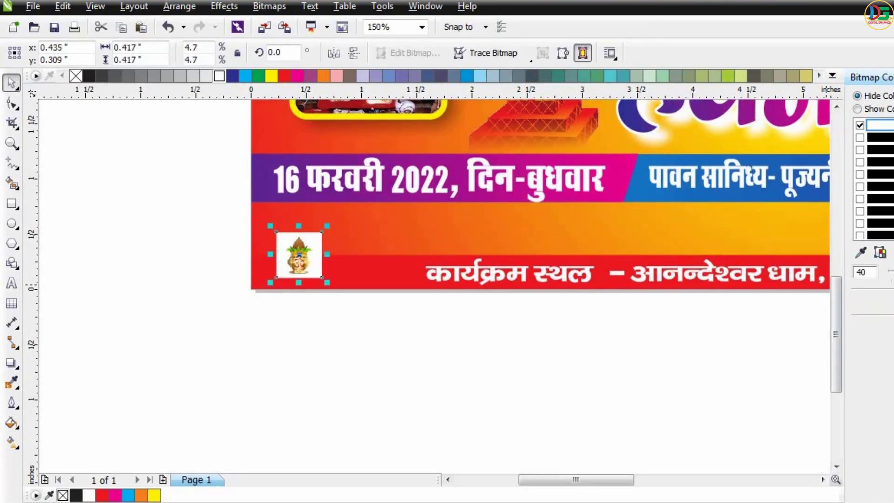
{"action": "scroll", "coordinate": [421, 363], "scroll_direction": "up", "scroll_amount": 1}
{"action": "scroll", "coordinate": [359, 322], "scroll_direction": "up", "scroll_amount": 1}
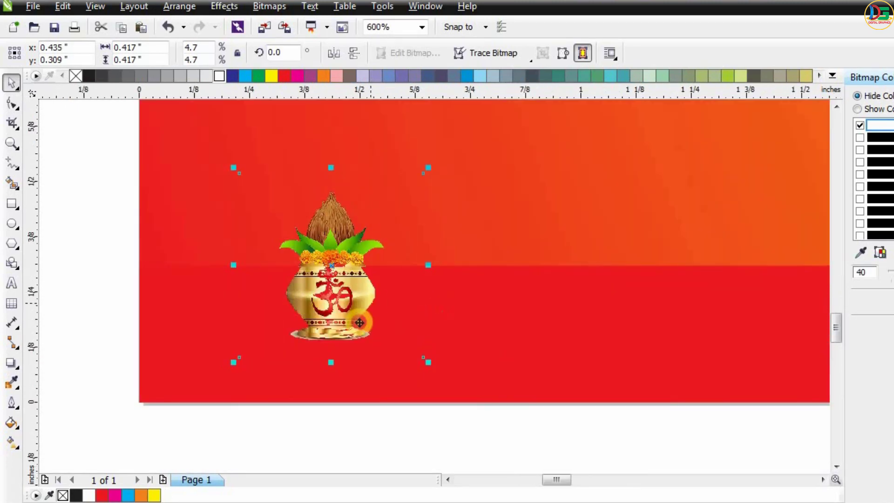
{"action": "left_click_drag", "start_coordinate": [360, 322], "coordinate": [347, 343]}
Fade the kalash's base with a linear transparency and fine-tune its size and position
{"action": "left_click", "coordinate": [13, 371]}
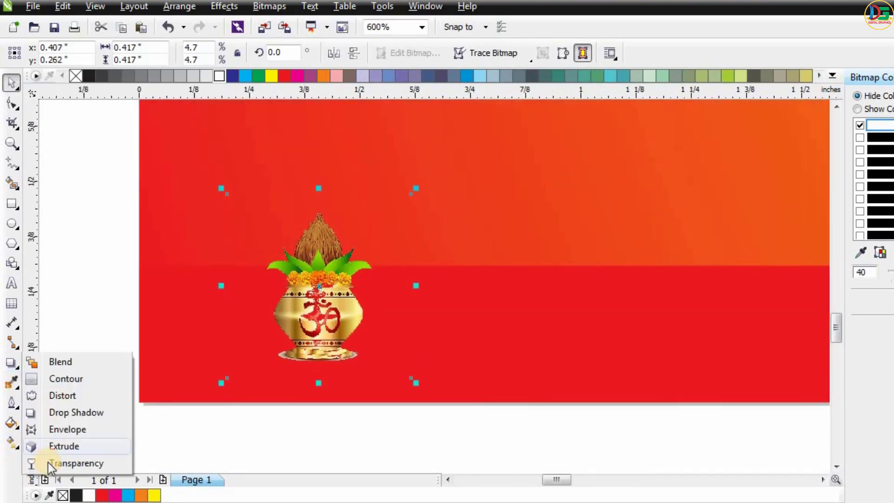
{"action": "left_click", "coordinate": [53, 463]}
{"action": "mouse_move", "coordinate": [318, 308]}
{"action": "left_mouse_down"}
{"action": "mouse_move", "coordinate": [314, 371]}
{"action": "mouse_move", "coordinate": [318, 356]}
{"action": "left_mouse_up"}
{"action": "key", "text": "space"}
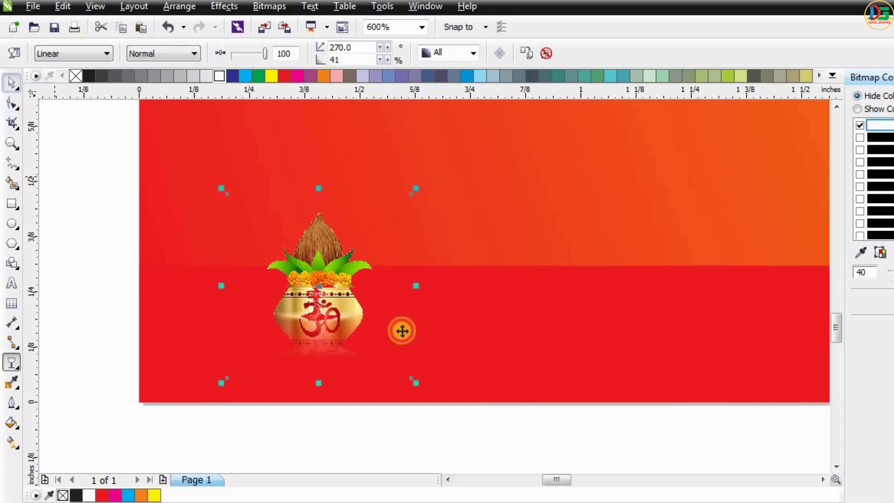
{"action": "mouse_move", "coordinate": [415, 381]}
{"action": "left_mouse_down"}
{"action": "mouse_move", "coordinate": [440, 399]}
{"action": "mouse_move", "coordinate": [429, 399]}
{"action": "left_mouse_up"}
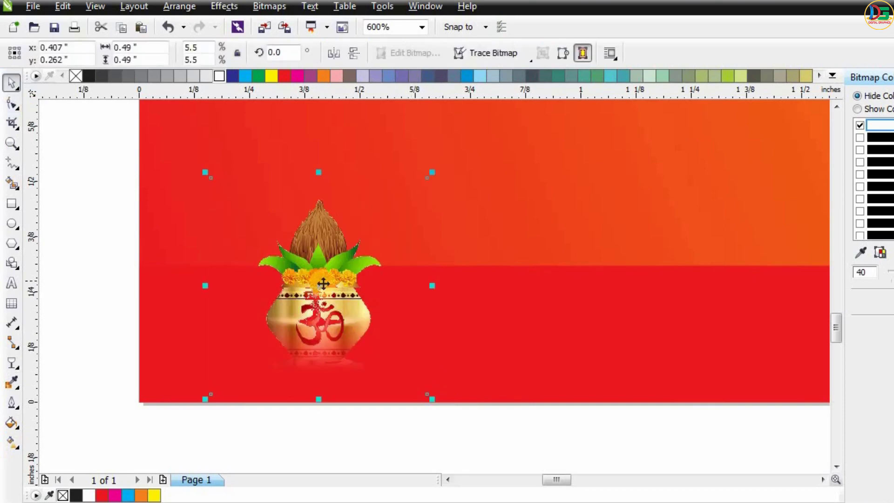
{"action": "mouse_move", "coordinate": [316, 269]}
{"action": "left_mouse_down"}
{"action": "mouse_move", "coordinate": [265, 269]}
{"action": "mouse_move", "coordinate": [325, 289]}
{"action": "left_mouse_up"}
Copy the kalash pair to the bottom-right end of the red strip
{"action": "scroll", "coordinate": [265, 269], "scroll_direction": "down", "scroll_amount": 1}
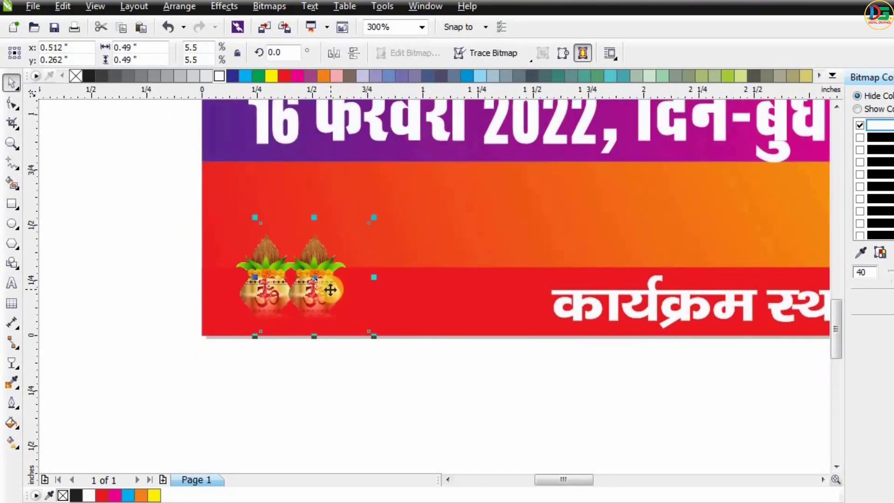
{"action": "left_click_drag", "start_coordinate": [106, 169], "coordinate": [485, 383]}
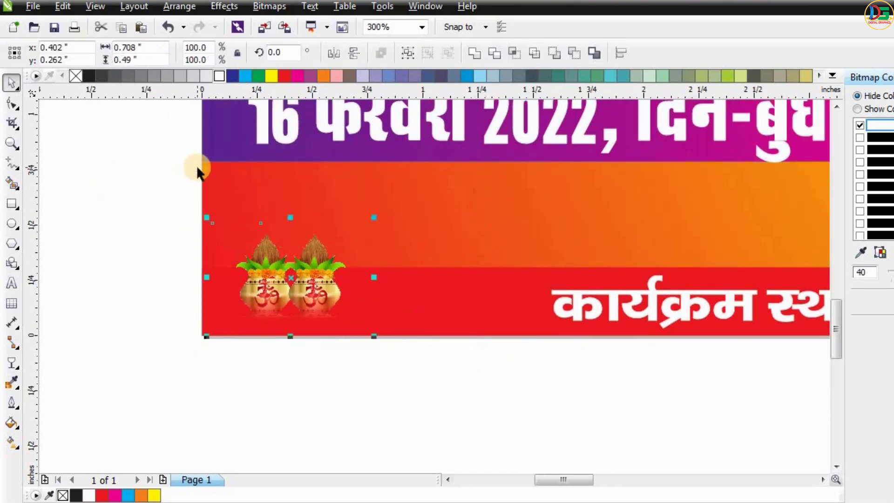
{"action": "scroll", "coordinate": [218, 220], "scroll_direction": "down", "scroll_amount": 2}
{"action": "left_click_drag", "start_coordinate": [245, 236], "coordinate": [751, 236]}
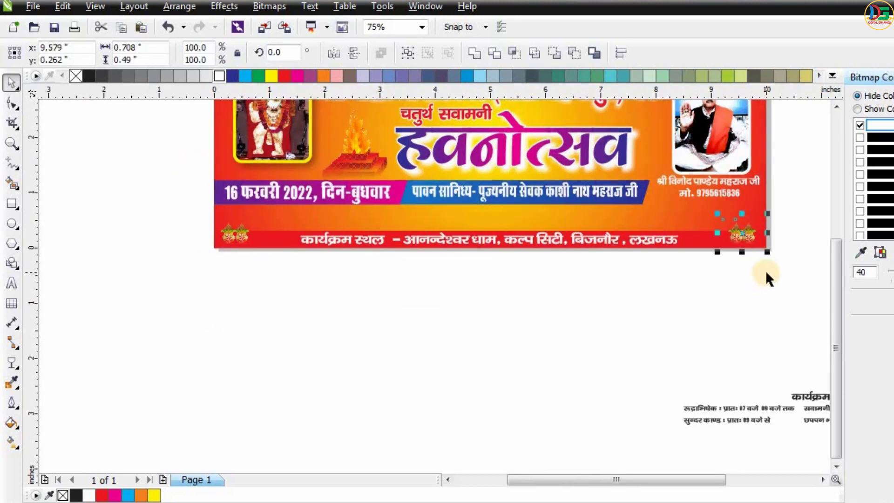
{"action": "left_click", "coordinate": [485, 295]}
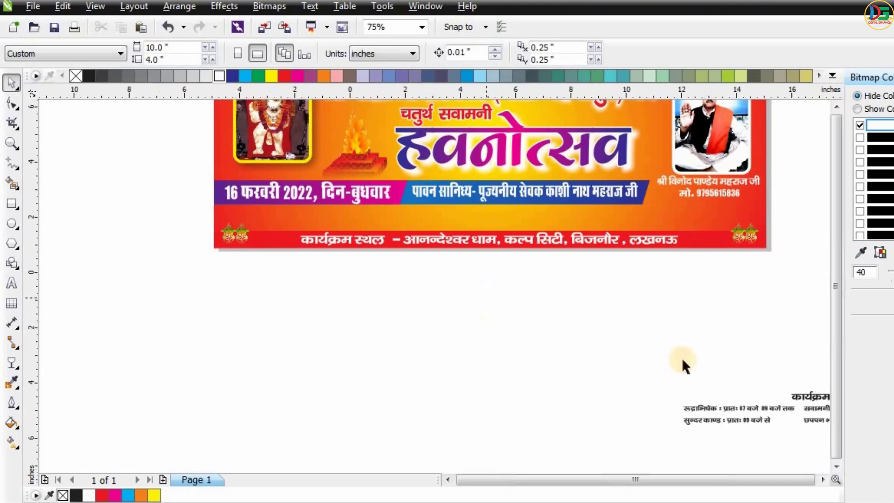
Bring the कार्यक्रम heading onto the banner above the left kalash pair
{"action": "scroll", "coordinate": [684, 366], "scroll_direction": "down", "scroll_amount": 1}
{"action": "scroll", "coordinate": [633, 325], "scroll_direction": "up", "scroll_amount": 1}
{"action": "scroll", "coordinate": [672, 376], "scroll_direction": "down", "scroll_amount": 1}
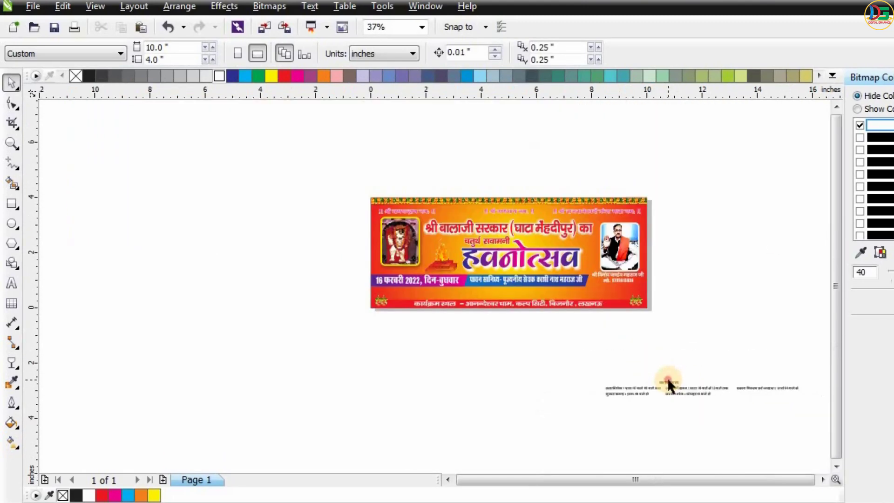
{"action": "left_click_drag", "start_coordinate": [667, 378], "coordinate": [379, 288]}
{"action": "scroll", "coordinate": [380, 288], "scroll_direction": "up", "scroll_amount": 2}
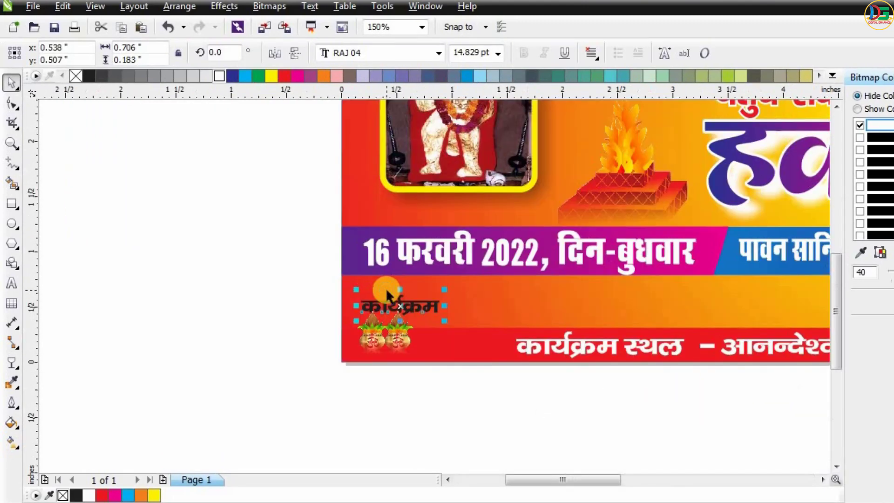
{"action": "scroll", "coordinate": [410, 320], "scroll_direction": "up", "scroll_amount": 1}
{"action": "left_click_drag", "start_coordinate": [380, 288], "coordinate": [420, 297]}
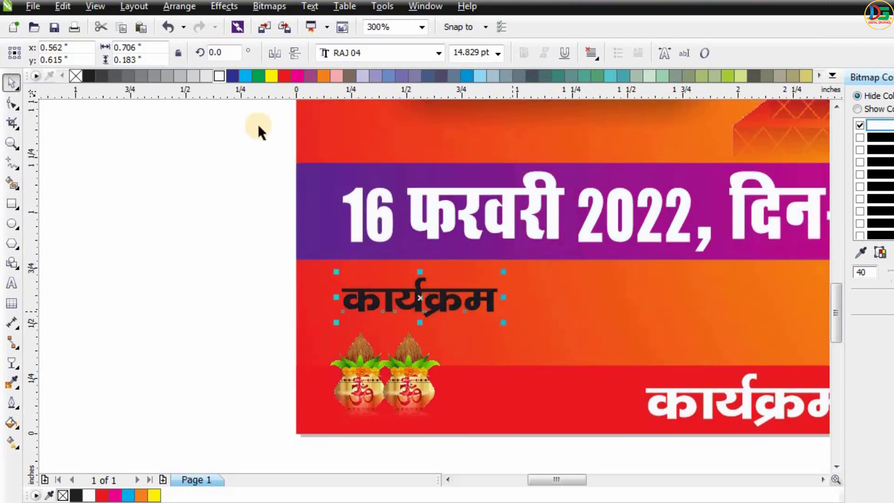
Set the heading's font to RAJ 96, enlarge it, and shift it toward the left edge
{"action": "left_click", "coordinate": [389, 52]}
{"action": "type", "text": "r"}
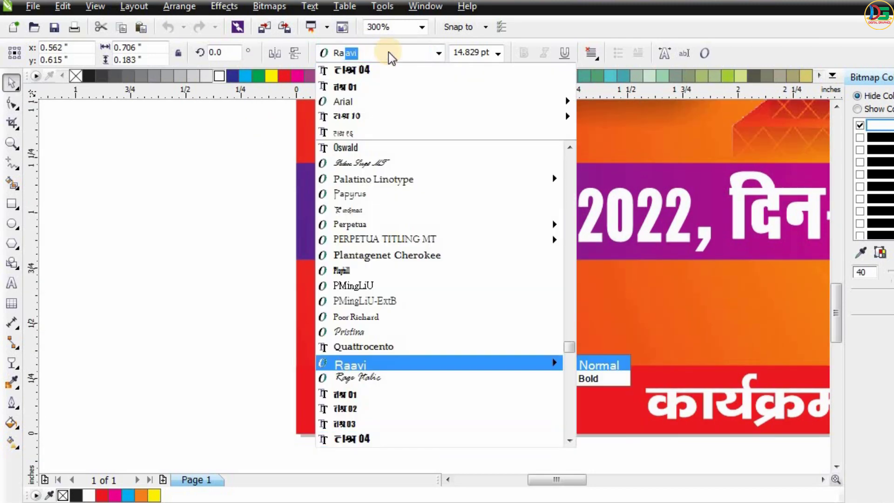
{"action": "type", "text": "aj 96"}
{"action": "key", "text": "Return"}
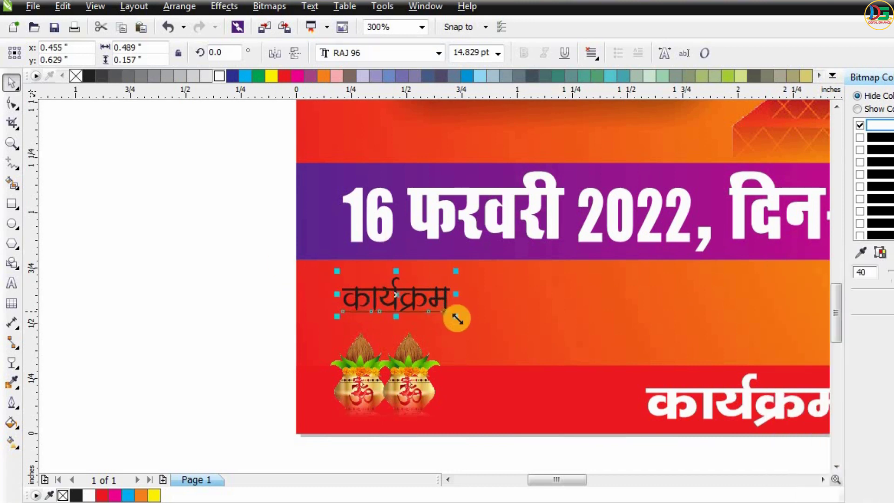
{"action": "left_click_drag", "start_coordinate": [456, 316], "coordinate": [477, 307]}
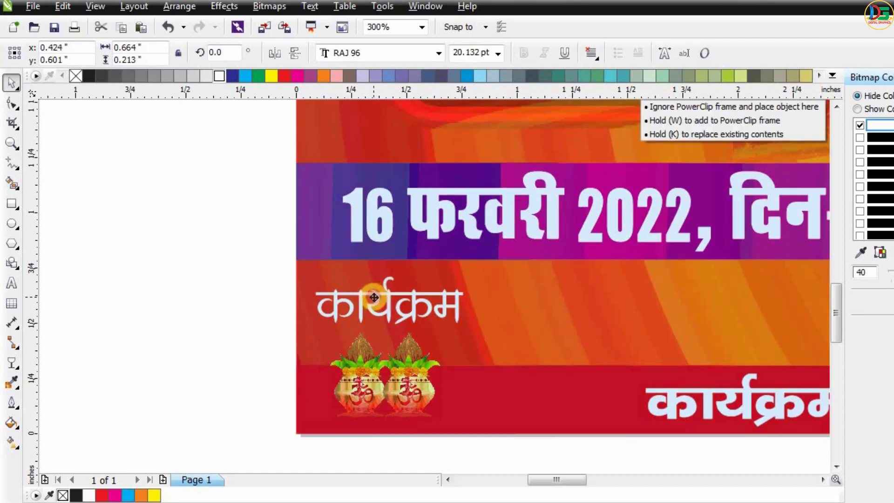
{"action": "mouse_move", "coordinate": [309, 235]}
{"action": "left_mouse_down"}
{"action": "mouse_move", "coordinate": [193, 287]}
{"action": "mouse_move", "coordinate": [188, 259]}
{"action": "left_mouse_up"}
{"action": "key", "text": "F4"}
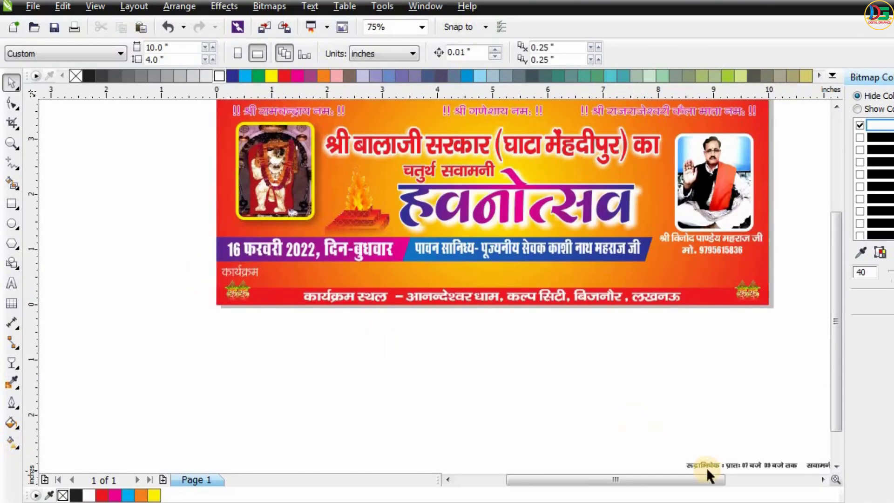
Move the रुद्राभिषेक timing into the orange band beside कार्यक्रम and enlarge it
{"action": "left_click", "coordinate": [709, 463]}
{"action": "scroll", "coordinate": [509, 315], "scroll_direction": "down", "scroll_amount": 1}
{"action": "scroll", "coordinate": [631, 346], "scroll_direction": "up", "scroll_amount": 1}
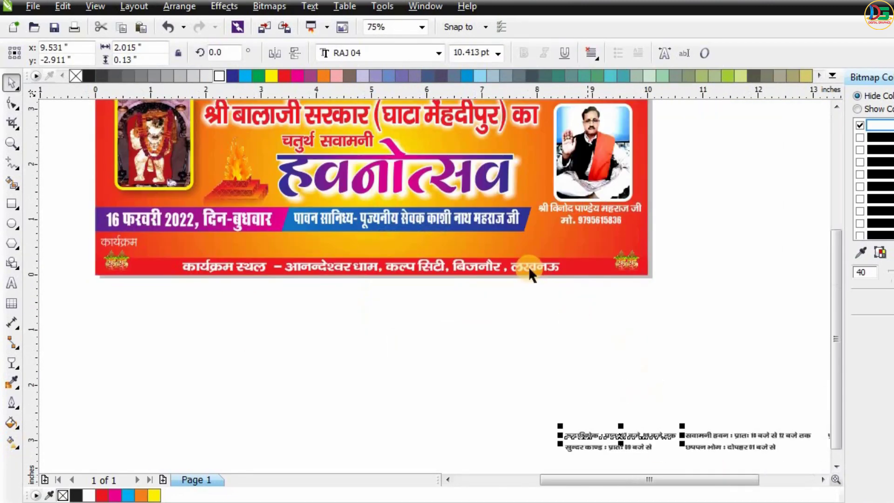
{"action": "left_click", "coordinate": [531, 273]}
{"action": "left_click", "coordinate": [642, 400]}
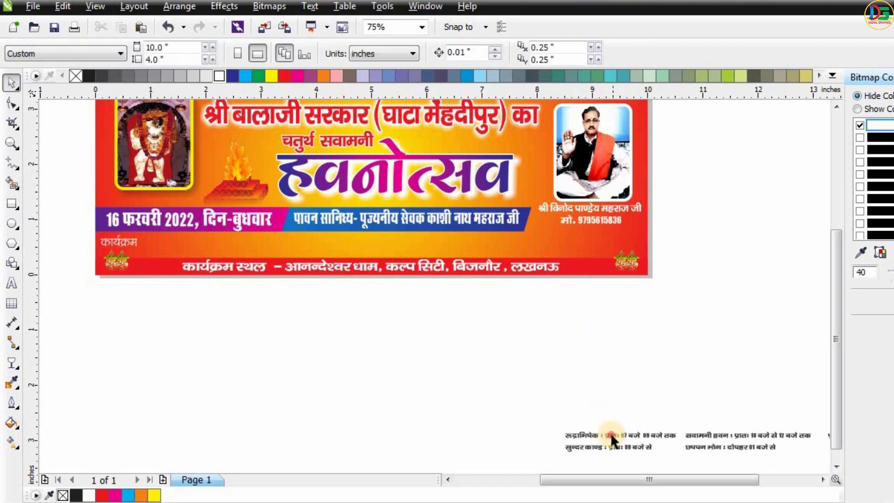
{"action": "left_click_drag", "start_coordinate": [611, 441], "coordinate": [144, 251]}
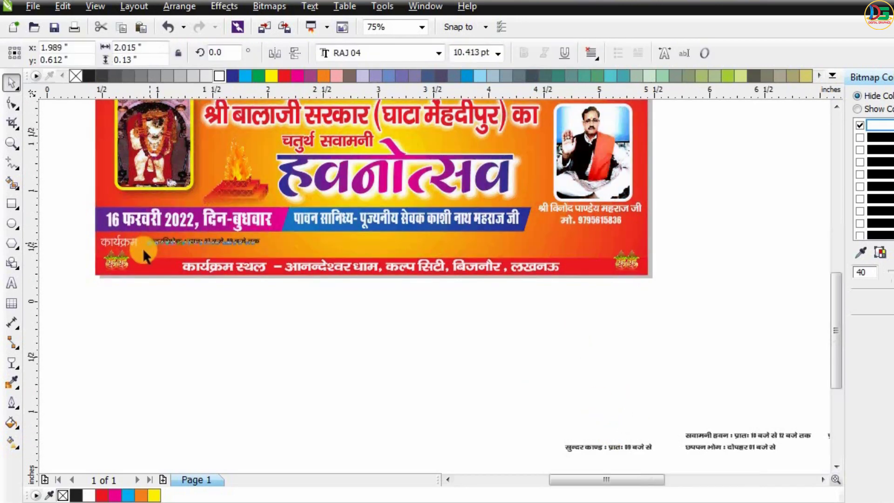
{"action": "scroll", "coordinate": [142, 248], "scroll_direction": "up", "scroll_amount": 2}
{"action": "left_click_drag", "start_coordinate": [389, 239], "coordinate": [399, 258]}
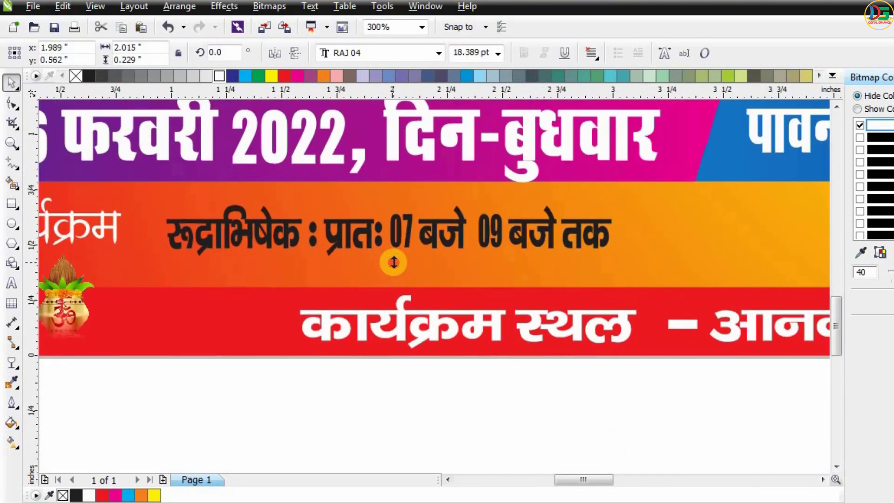
Break the रुद्राभिषेक text before प्रातः onto a second line and centre-align both lines
{"action": "double_click", "coordinate": [302, 217]}
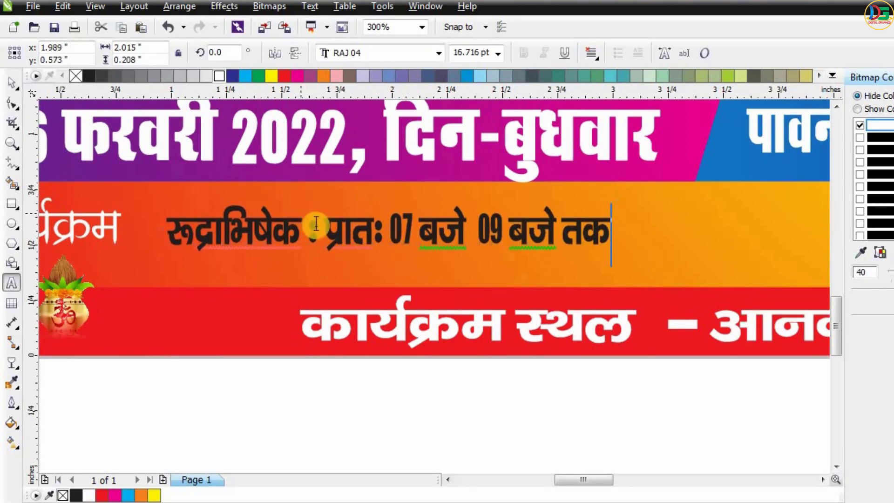
{"action": "left_click", "coordinate": [323, 225]}
{"action": "key", "text": "Return"}
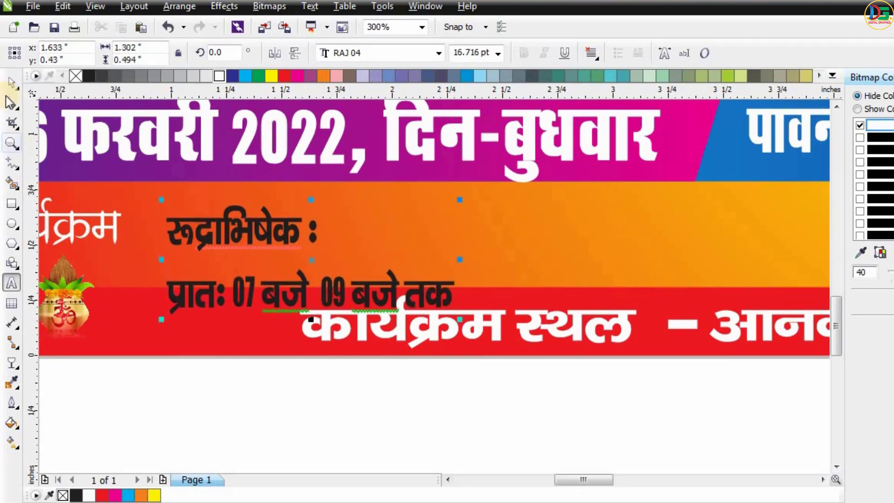
{"action": "key", "text": "ctrl+space"}
{"action": "left_click", "coordinate": [597, 56]}
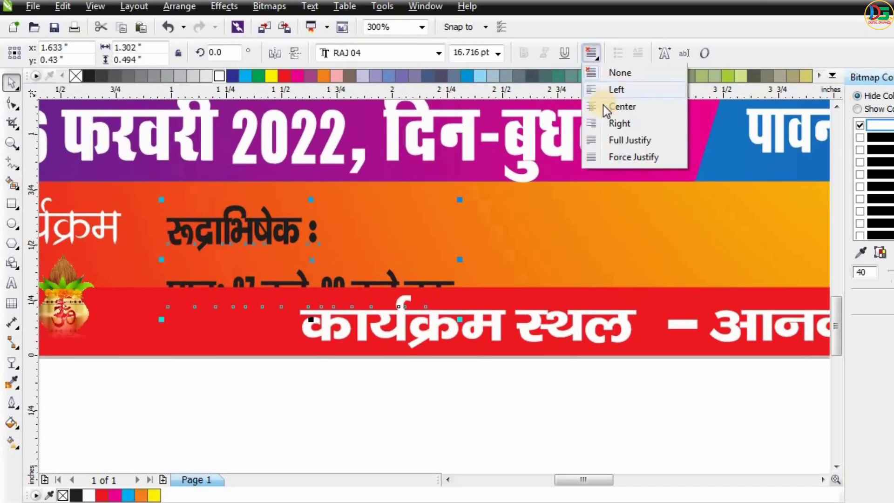
{"action": "left_click", "coordinate": [602, 105]}
{"action": "left_click_drag", "start_coordinate": [320, 230], "coordinate": [315, 214]}
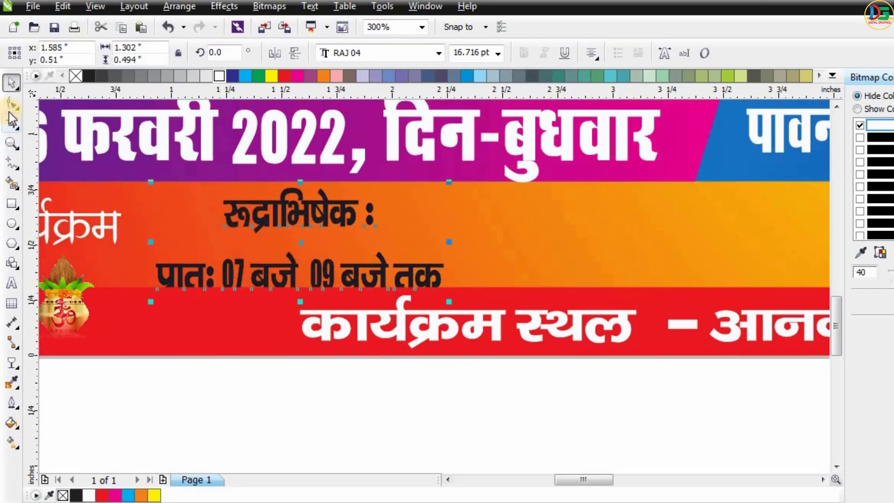
Tighten the line spacing, shift the block slightly left, and colour it yellow
{"action": "left_click", "coordinate": [11, 104]}
{"action": "mouse_move", "coordinate": [154, 299]}
{"action": "left_mouse_down"}
{"action": "mouse_move", "coordinate": [157, 278]}
{"action": "mouse_move", "coordinate": [144, 275]}
{"action": "left_mouse_up"}
{"action": "left_click", "coordinate": [13, 89]}
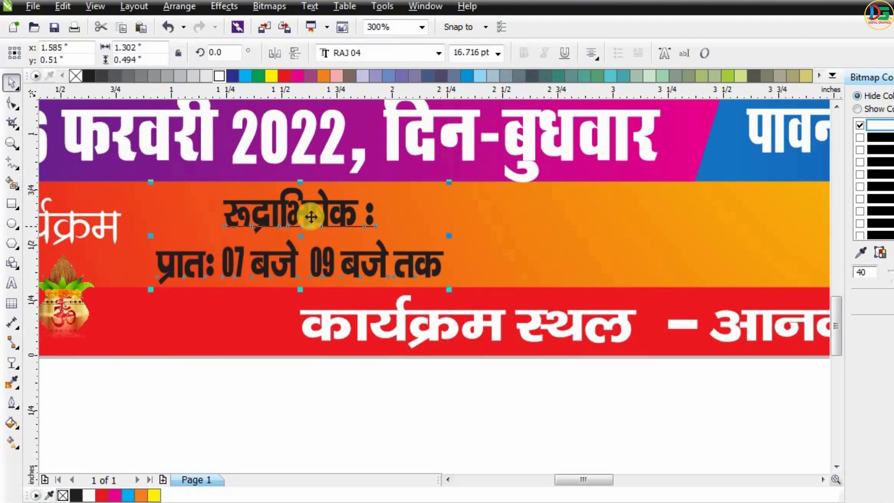
{"action": "left_click_drag", "start_coordinate": [299, 206], "coordinate": [282, 205]}
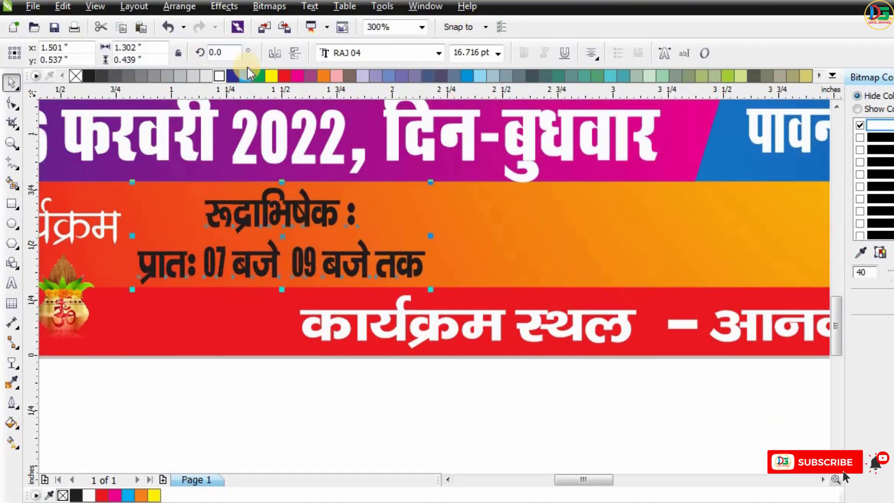
{"action": "left_click", "coordinate": [272, 75]}
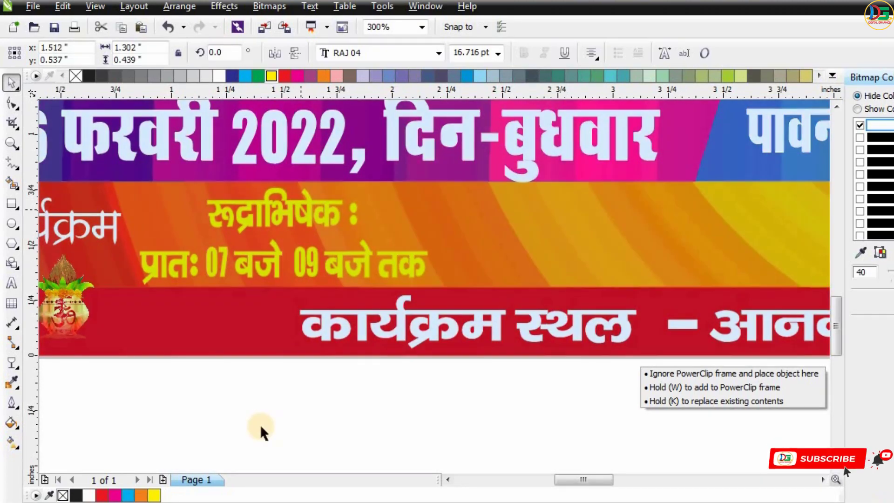
{"action": "left_click", "coordinate": [253, 359]}
{"action": "scroll", "coordinate": [254, 359], "scroll_direction": "down", "scroll_amount": 2}
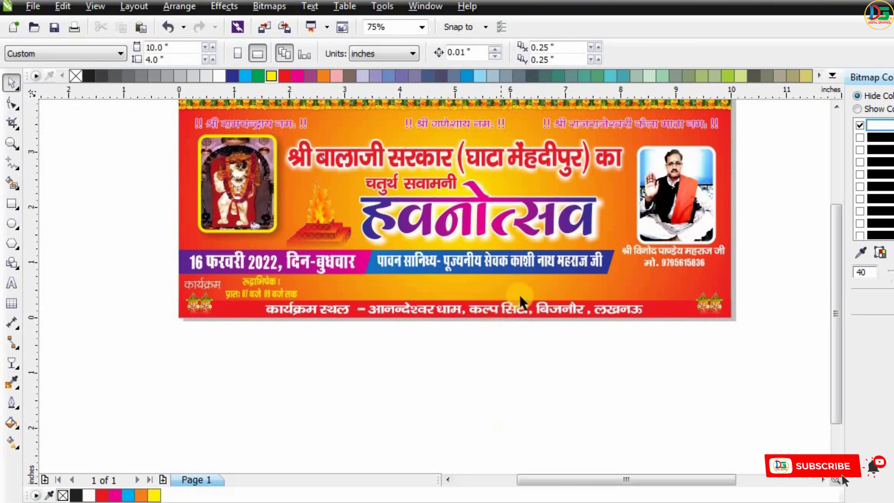
{"action": "scroll", "coordinate": [521, 296], "scroll_direction": "down", "scroll_amount": 1}
{"action": "scroll", "coordinate": [612, 393], "scroll_direction": "up", "scroll_amount": 1}
Move the सुन्दर काण्ड timing into the orange band beside रूद्राभिषेक
{"action": "left_click_drag", "start_coordinate": [613, 396], "coordinate": [249, 191]}
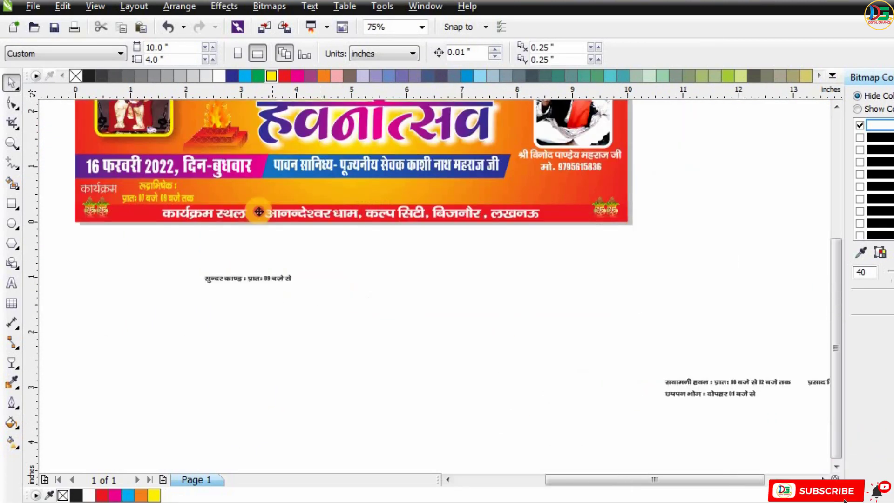
{"action": "scroll", "coordinate": [249, 191], "scroll_direction": "up", "scroll_amount": 1}
{"action": "scroll", "coordinate": [252, 194], "scroll_direction": "up", "scroll_amount": 1}
{"action": "scroll", "coordinate": [252, 194], "scroll_direction": "up", "scroll_amount": 1}
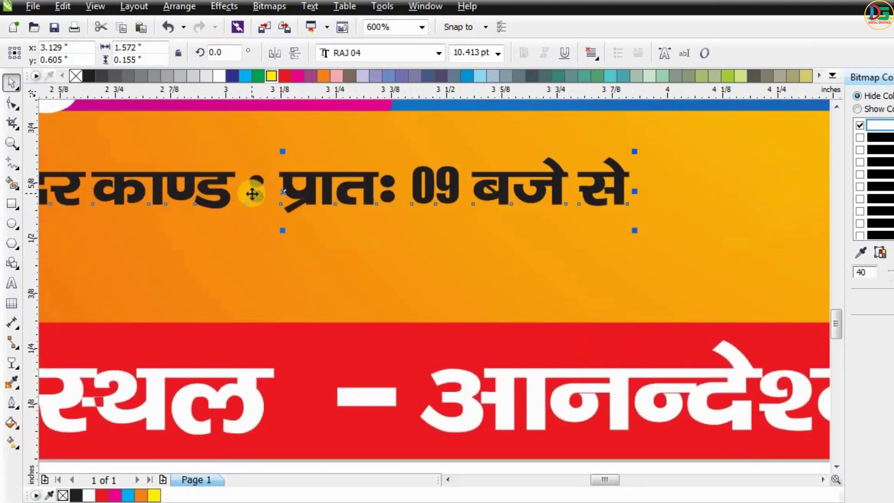
{"action": "scroll", "coordinate": [433, 220], "scroll_direction": "down", "scroll_amount": 1}
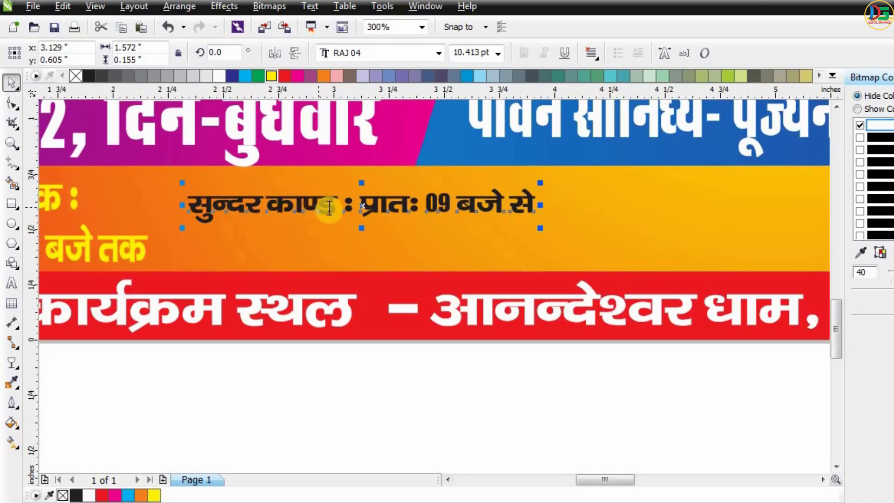
Split the सुन्दर काण्ड text before प्रातः into two centred lines
{"action": "left_click", "coordinate": [359, 205]}
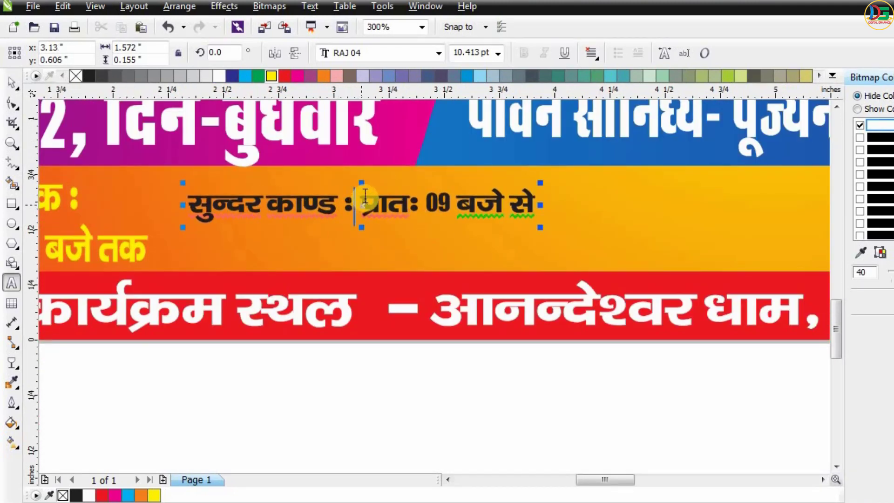
{"action": "key", "text": "BackSpace"}
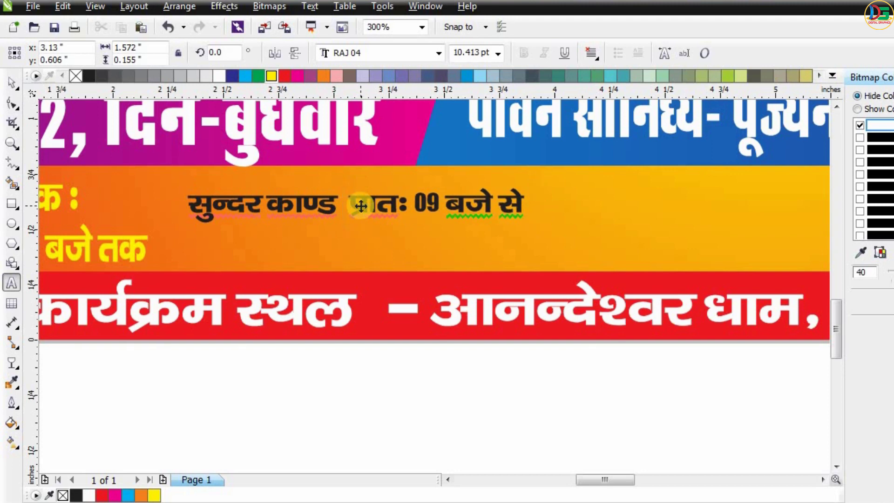
{"action": "key", "text": "ctrl+z"}
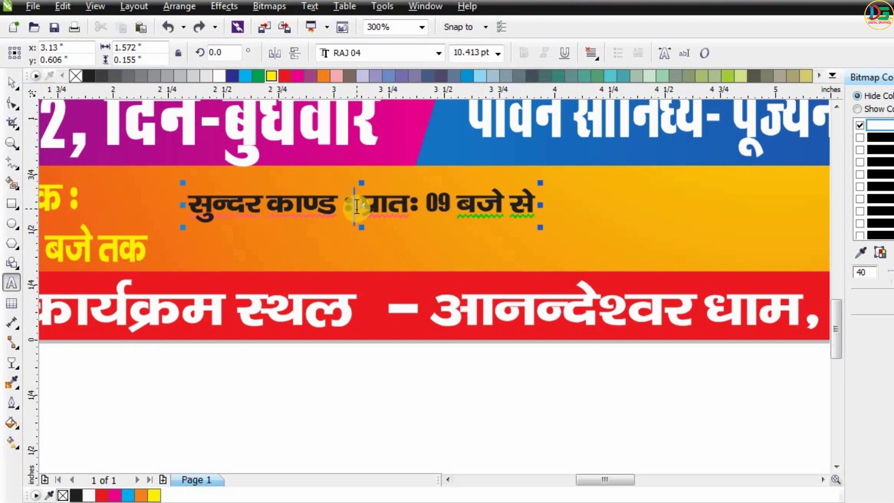
{"action": "key", "text": "Return"}
{"action": "scroll", "coordinate": [423, 192], "scroll_direction": "down", "scroll_amount": 1}
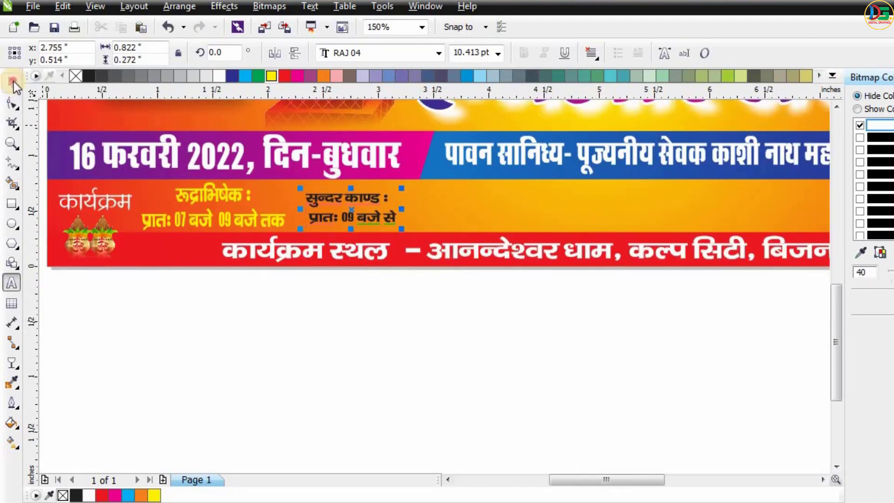
{"action": "left_click", "coordinate": [592, 52]}
{"action": "left_click", "coordinate": [600, 102]}
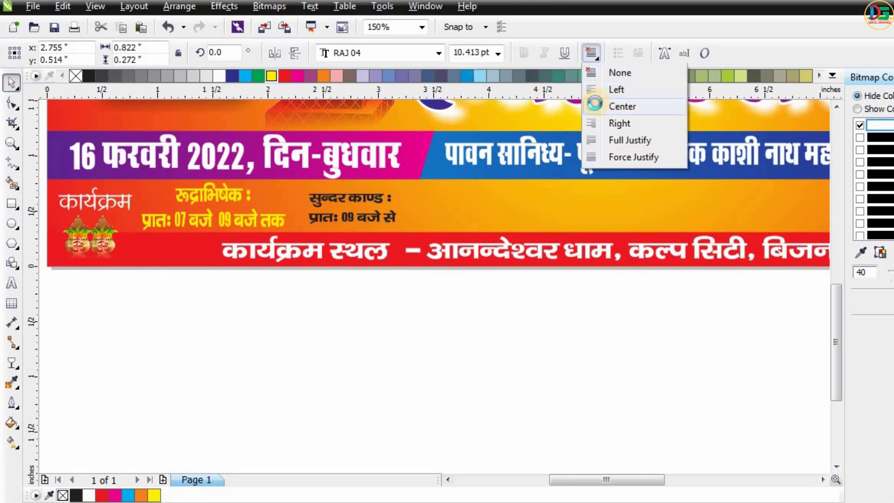
{"action": "scroll", "coordinate": [206, 200], "scroll_direction": "up", "scroll_amount": 1}
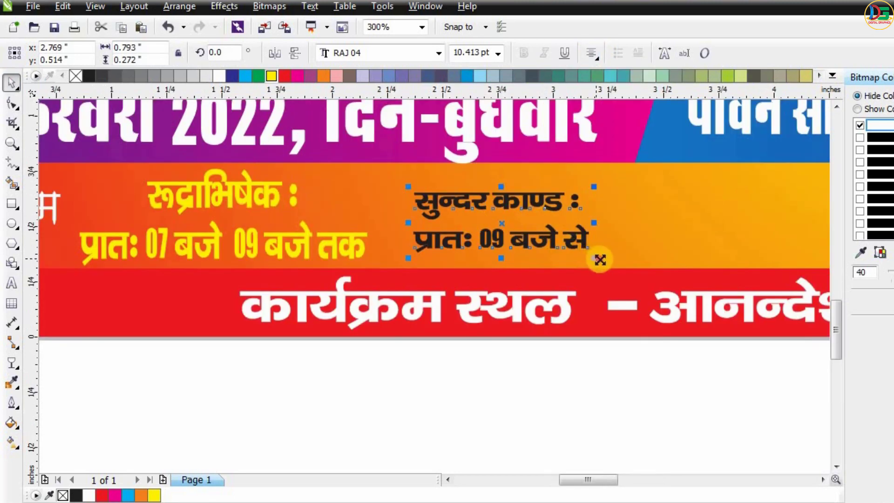
Enlarge the सुन्दर काण्ड text, colour it white, and tighten its line spacing
{"action": "left_click_drag", "start_coordinate": [600, 260], "coordinate": [623, 268]}
{"action": "left_click", "coordinate": [298, 77]}
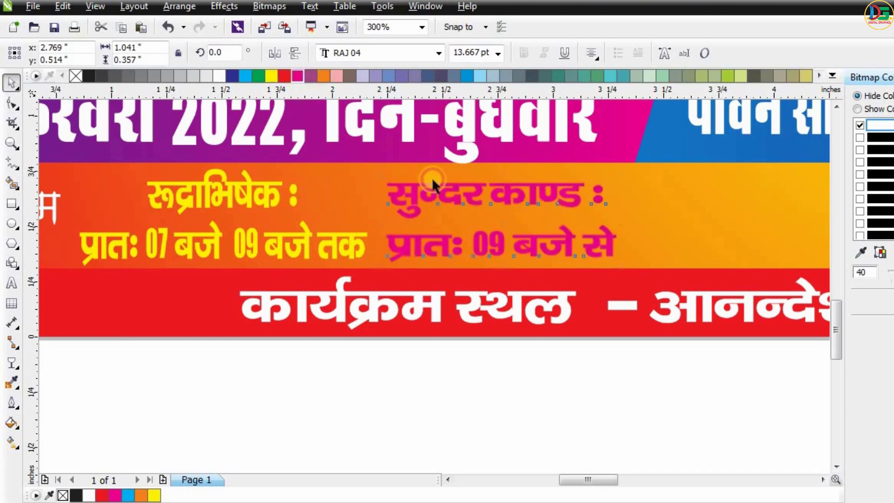
{"action": "left_click", "coordinate": [285, 75]}
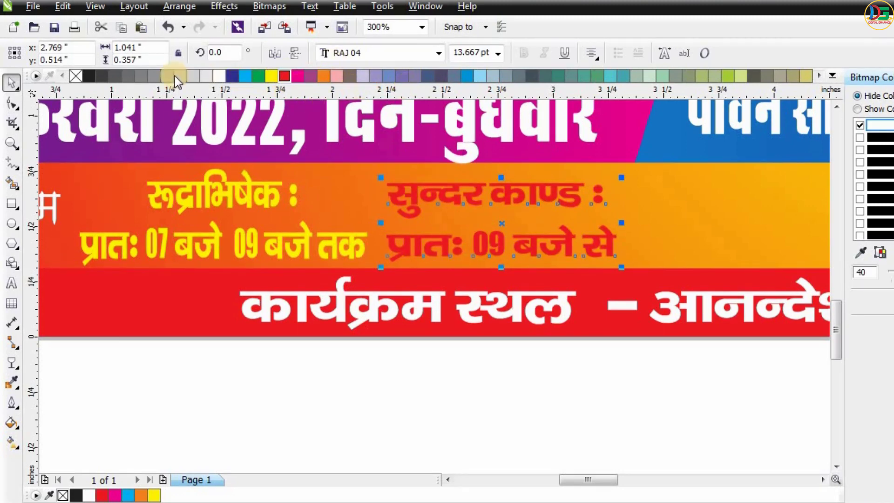
{"action": "left_click", "coordinate": [218, 75]}
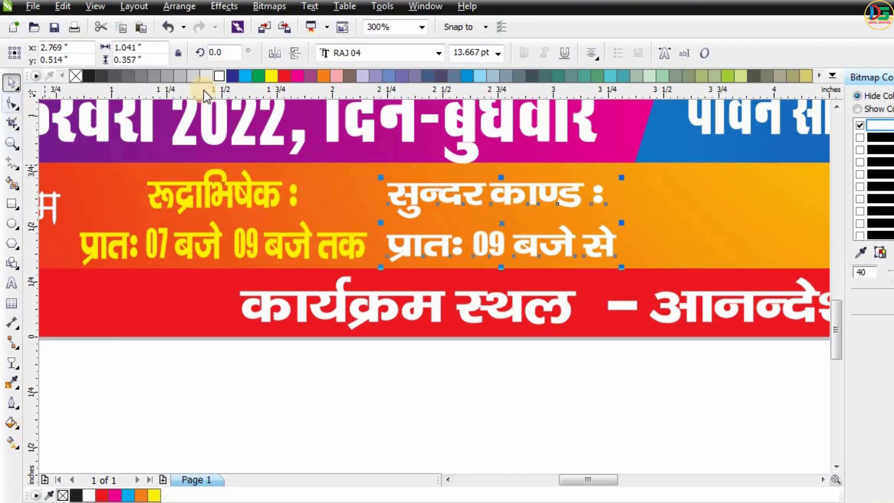
{"action": "left_click", "coordinate": [600, 59]}
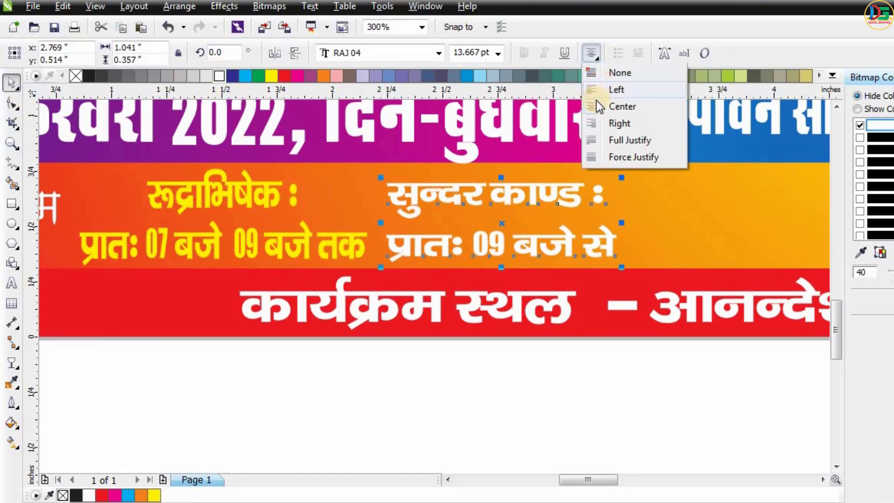
{"action": "left_click", "coordinate": [598, 102]}
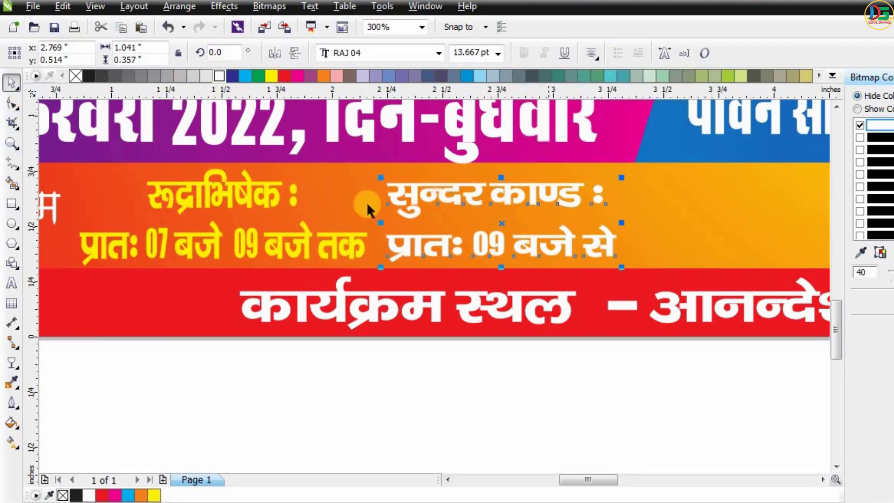
{"action": "left_click", "coordinate": [14, 107]}
{"action": "left_click_drag", "start_coordinate": [383, 261], "coordinate": [377, 254]}
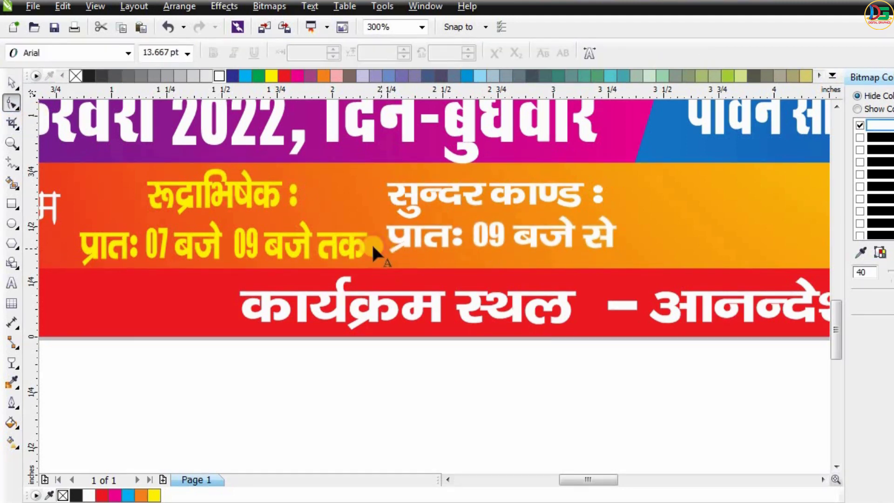
Nudge the सुन्दर काण्ड block up and right within the orange band
{"action": "left_click", "coordinate": [13, 84]}
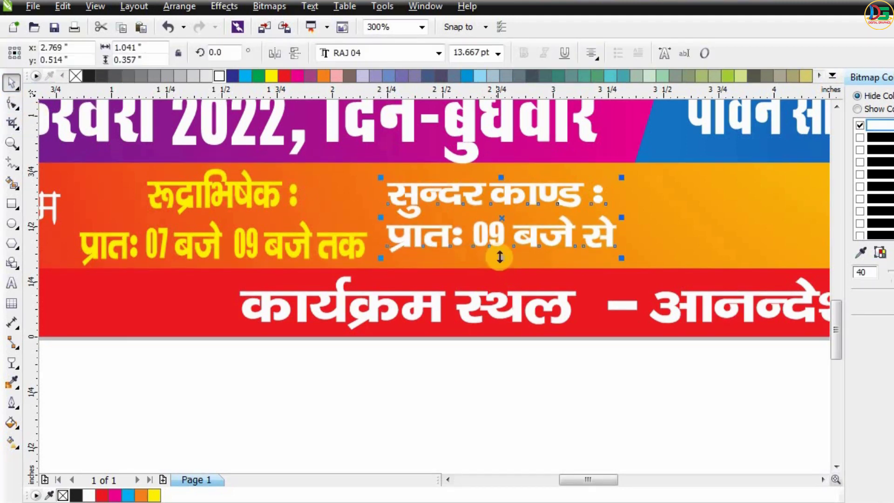
{"action": "left_click", "coordinate": [493, 244]}
{"action": "mouse_move", "coordinate": [492, 244]}
{"action": "left_mouse_down"}
{"action": "mouse_move", "coordinate": [519, 197]}
{"action": "mouse_move", "coordinate": [516, 208]}
{"action": "left_mouse_up"}
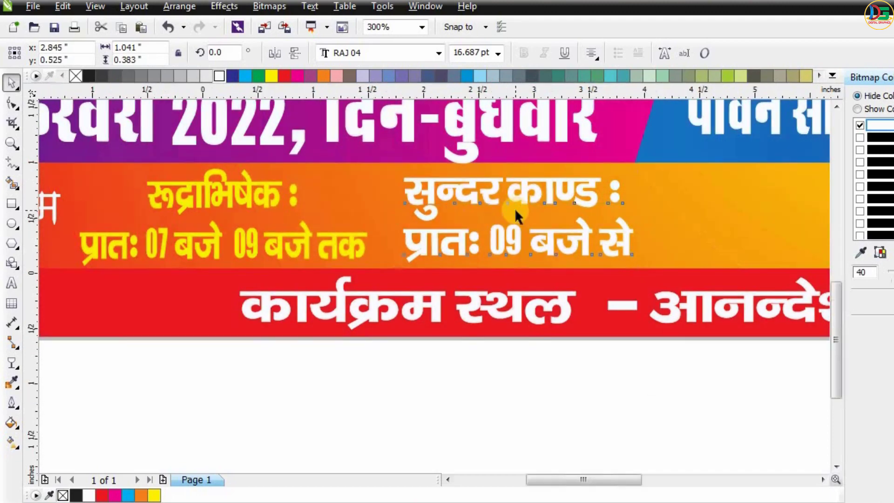
{"action": "scroll", "coordinate": [494, 270], "scroll_direction": "down", "scroll_amount": 2}
{"action": "left_click", "coordinate": [432, 308]}
{"action": "scroll", "coordinate": [584, 323], "scroll_direction": "down", "scroll_amount": 2}
{"action": "scroll", "coordinate": [539, 342], "scroll_direction": "up", "scroll_amount": 3}
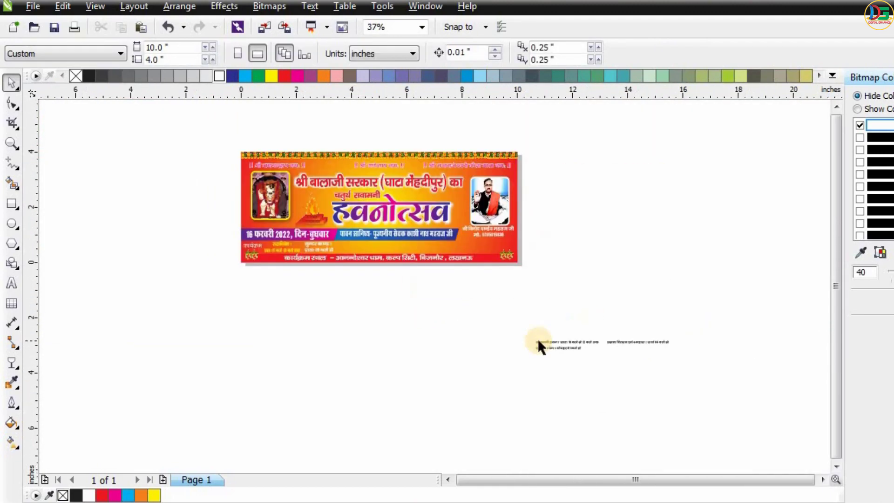
{"action": "scroll", "coordinate": [549, 343], "scroll_direction": "up", "scroll_amount": 2}
Move the सवामनी हवन timing into the band and break it before प्रातः onto two lines
{"action": "mouse_move", "coordinate": [219, 183]}
{"action": "left_mouse_down"}
{"action": "mouse_move", "coordinate": [183, 149]}
{"action": "mouse_move", "coordinate": [176, 153]}
{"action": "left_mouse_up"}
{"action": "scroll", "coordinate": [280, 188], "scroll_direction": "up", "scroll_amount": 2}
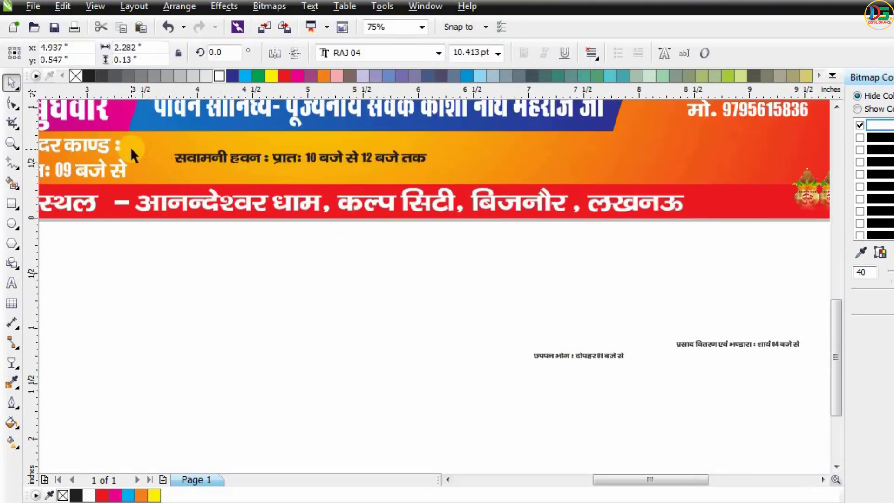
{"action": "scroll", "coordinate": [724, 310], "scroll_direction": "up", "scroll_amount": 1}
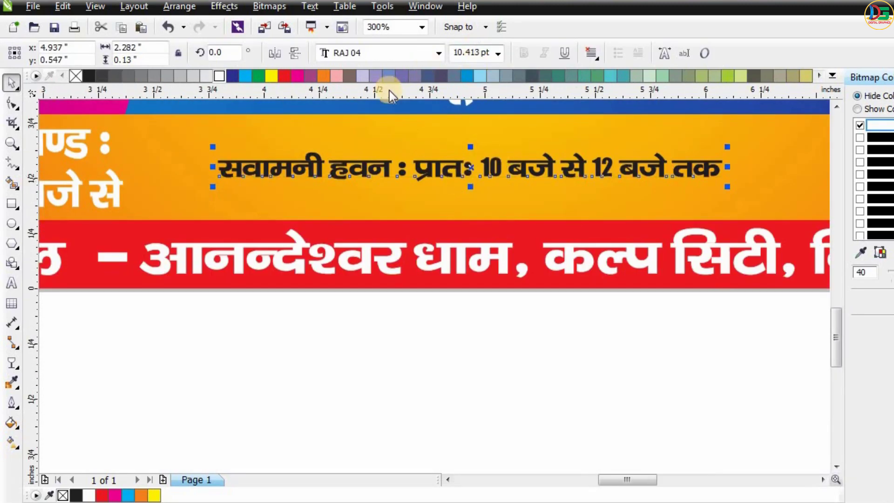
{"action": "double_click", "coordinate": [415, 168]}
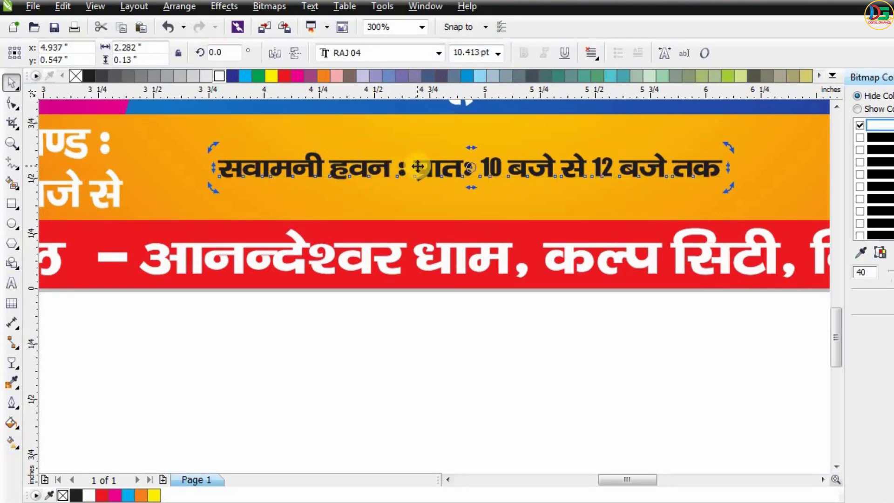
{"action": "left_click", "coordinate": [416, 170]}
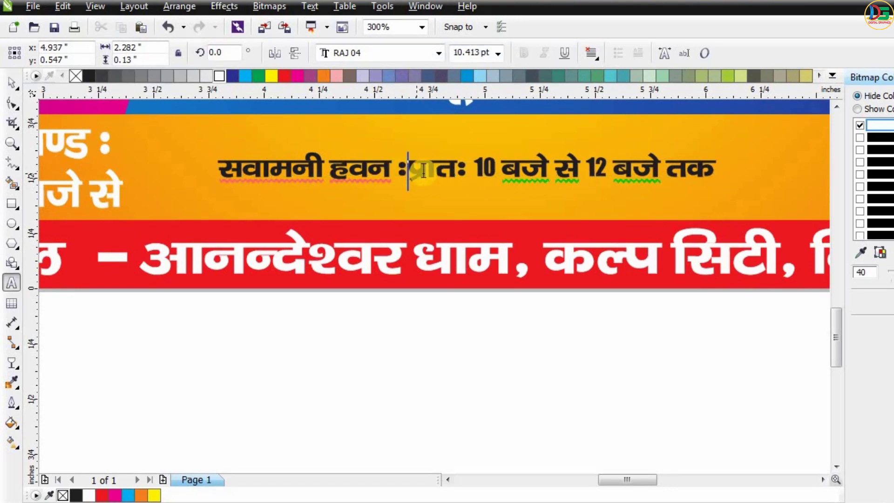
{"action": "key", "text": "Return"}
{"action": "key", "text": "ctrl+space"}
Centre the two lines, raise the block, and tighten its line spacing
{"action": "left_click", "coordinate": [592, 53]}
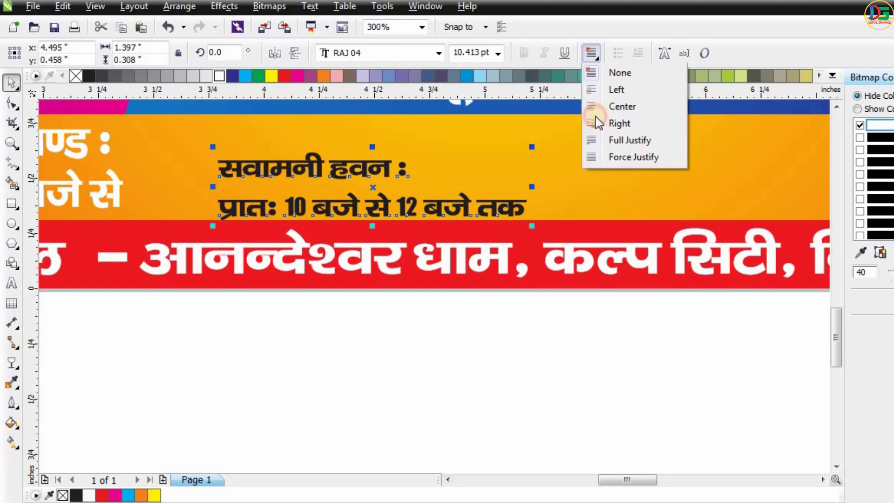
{"action": "left_click", "coordinate": [600, 107]}
{"action": "left_click_drag", "start_coordinate": [394, 162], "coordinate": [394, 133]}
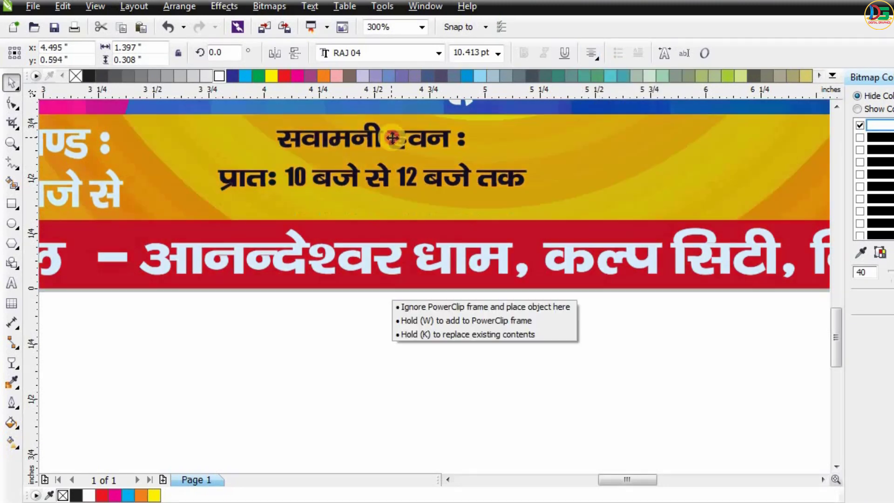
{"action": "key", "text": "F10"}
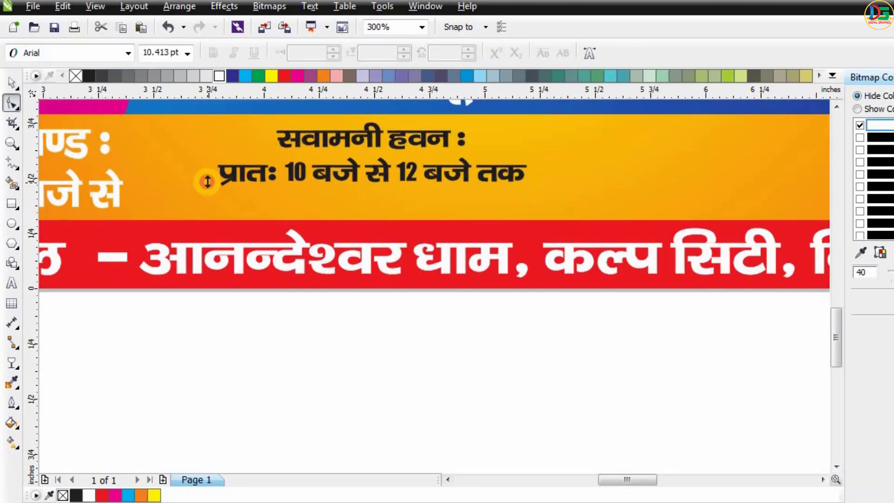
{"action": "left_click_drag", "start_coordinate": [208, 185], "coordinate": [208, 176]}
{"action": "left_click", "coordinate": [12, 83]}
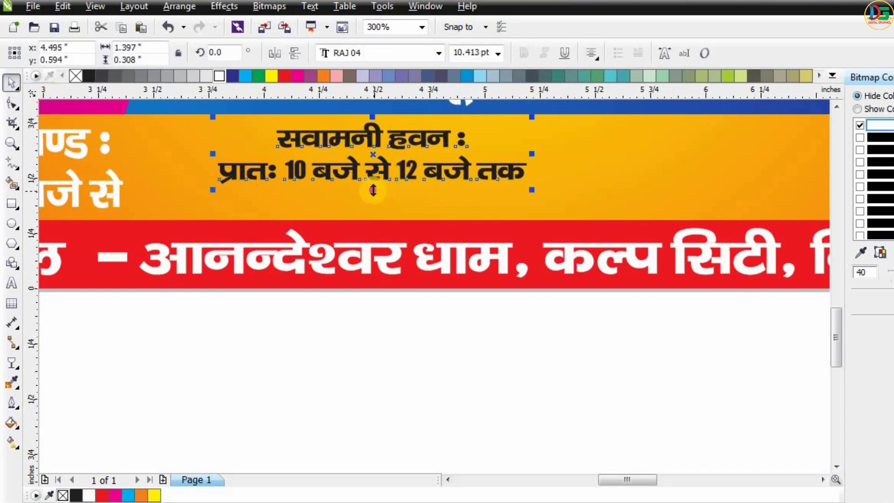
Enlarge and widen the सवामनी हवन text beside सुन्दर काण्ड and colour it magenta
{"action": "left_click_drag", "start_coordinate": [373, 190], "coordinate": [373, 215]}
{"action": "scroll", "coordinate": [484, 209], "scroll_direction": "down", "scroll_amount": 3}
{"action": "scroll", "coordinate": [408, 176], "scroll_direction": "down", "scroll_amount": 1}
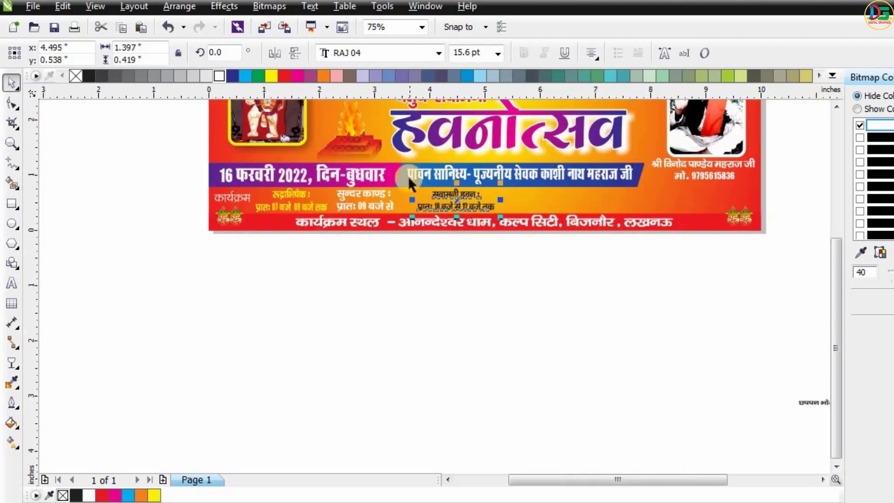
{"action": "scroll", "coordinate": [408, 176], "scroll_direction": "up", "scroll_amount": 1}
{"action": "left_click_drag", "start_coordinate": [510, 154], "coordinate": [486, 153]}
{"action": "scroll", "coordinate": [486, 211], "scroll_direction": "up", "scroll_amount": 1}
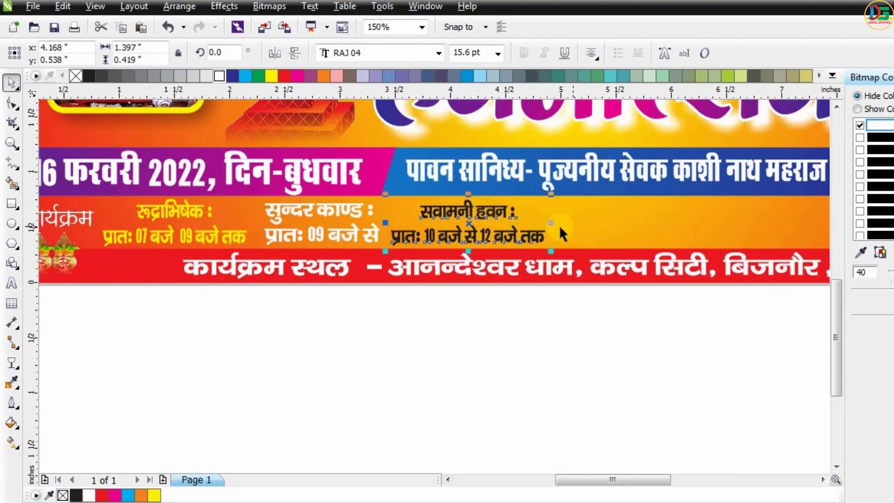
{"action": "left_click_drag", "start_coordinate": [552, 224], "coordinate": [582, 224]}
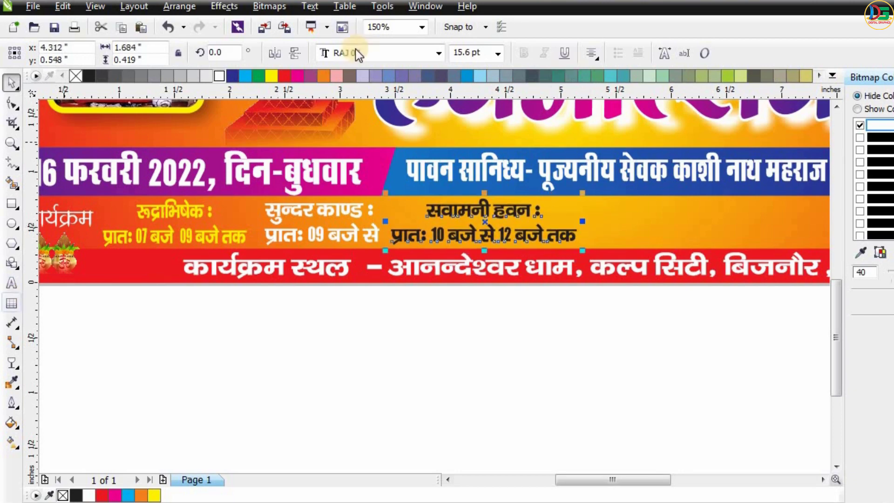
{"action": "left_click", "coordinate": [296, 76]}
{"action": "scroll", "coordinate": [462, 222], "scroll_direction": "up", "scroll_amount": 1}
{"action": "scroll", "coordinate": [515, 253], "scroll_direction": "down", "scroll_amount": 2}
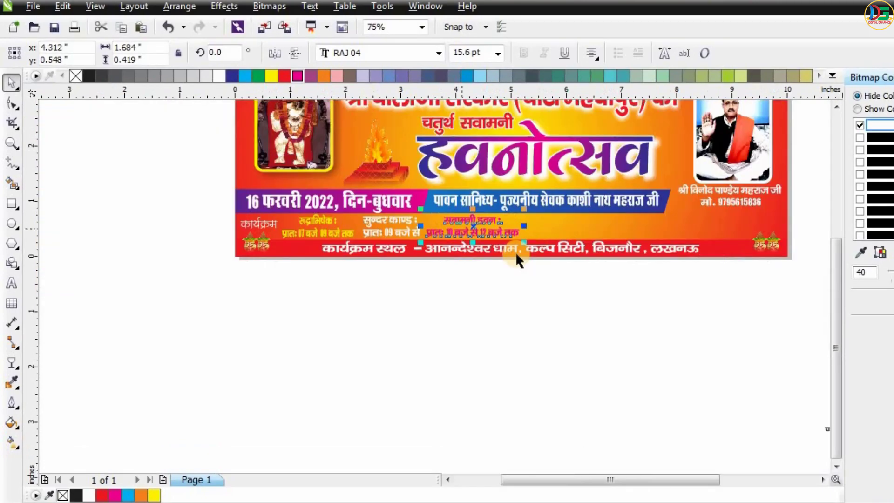
{"action": "left_click", "coordinate": [384, 318]}
{"action": "scroll", "coordinate": [539, 359], "scroll_direction": "down", "scroll_amount": 2}
{"action": "scroll", "coordinate": [601, 383], "scroll_direction": "up", "scroll_amount": 2}
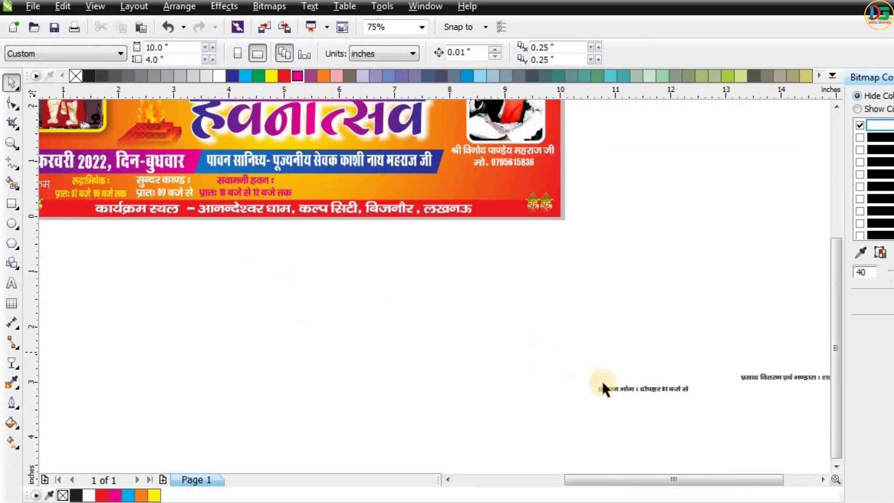
Break the छप्पन भोग text so 'दोपहर 01 बजे से' sits on a second, centred line
{"action": "left_click_drag", "start_coordinate": [621, 393], "coordinate": [324, 182]}
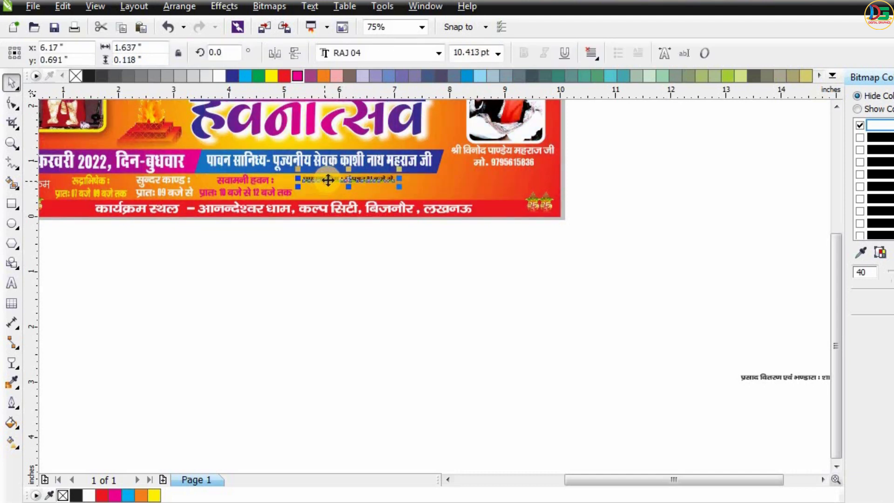
{"action": "scroll", "coordinate": [329, 180], "scroll_direction": "up", "scroll_amount": 2}
{"action": "scroll", "coordinate": [329, 180], "scroll_direction": "up", "scroll_amount": 2}
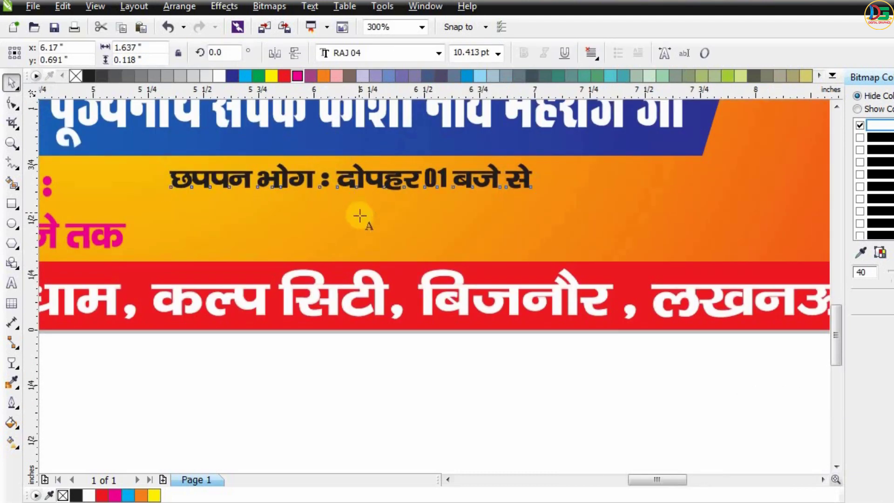
{"action": "left_click", "coordinate": [335, 183]}
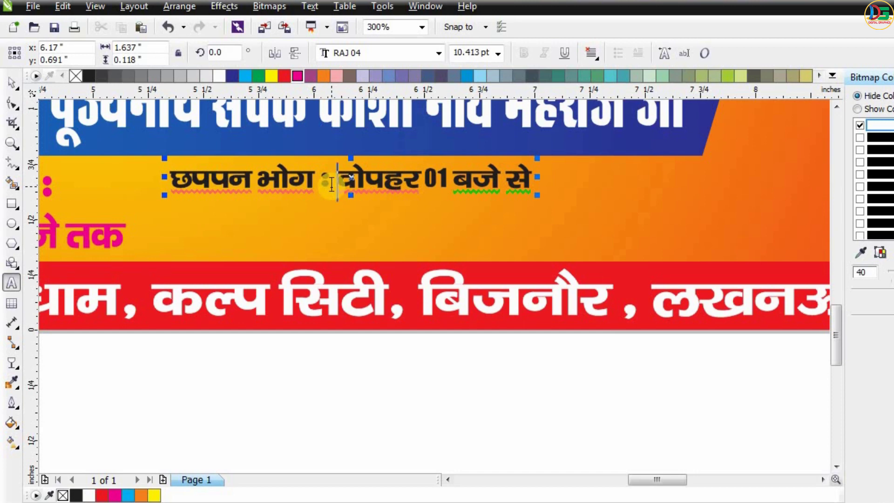
{"action": "key", "text": "BackSpace"}
{"action": "key", "text": "Return"}
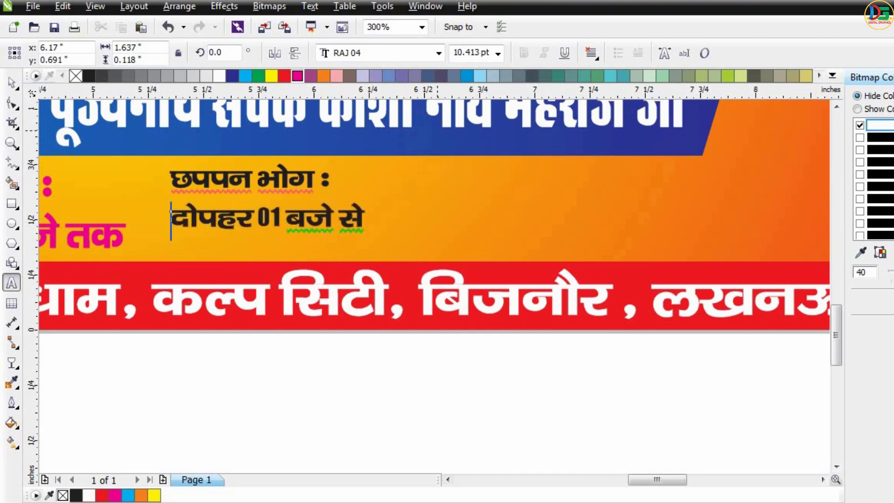
{"action": "left_click", "coordinate": [590, 55]}
{"action": "left_click", "coordinate": [614, 104]}
Enlarge the छप्पन भोग text to match the other schedule items
{"action": "scroll", "coordinate": [400, 228], "scroll_direction": "down", "scroll_amount": 1}
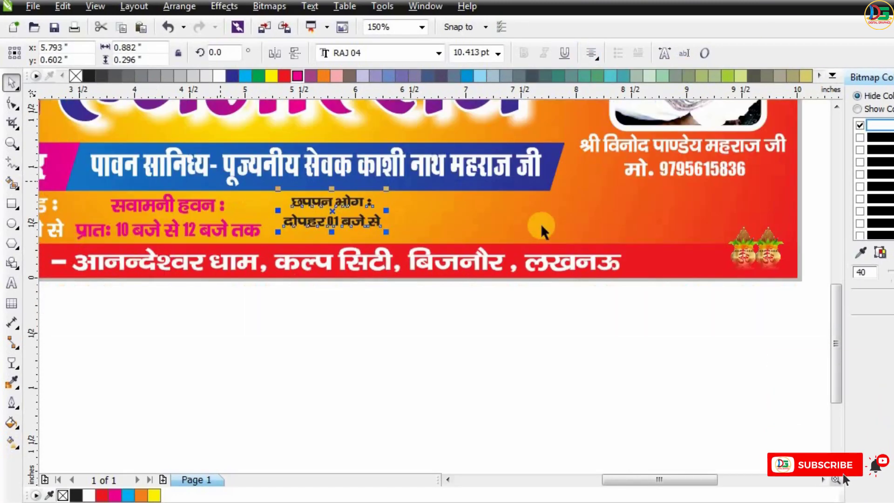
{"action": "scroll", "coordinate": [543, 230], "scroll_direction": "down", "scroll_amount": 1}
{"action": "scroll", "coordinate": [449, 207], "scroll_direction": "up", "scroll_amount": 1}
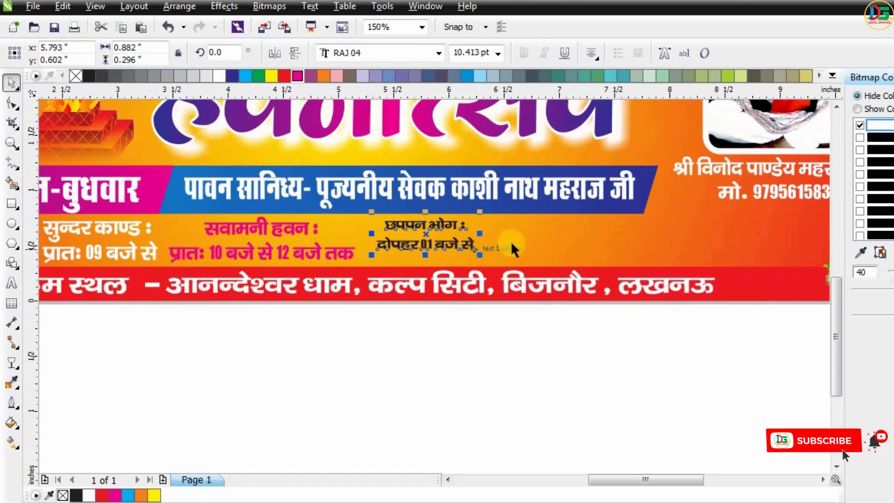
{"action": "scroll", "coordinate": [513, 249], "scroll_direction": "down", "scroll_amount": 1}
{"action": "scroll", "coordinate": [480, 245], "scroll_direction": "up", "scroll_amount": 1}
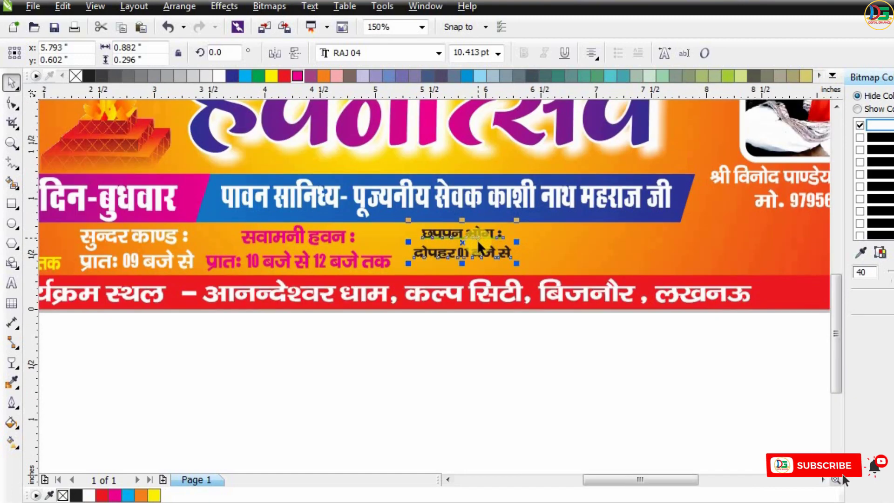
{"action": "scroll", "coordinate": [477, 240], "scroll_direction": "down", "scroll_amount": 1}
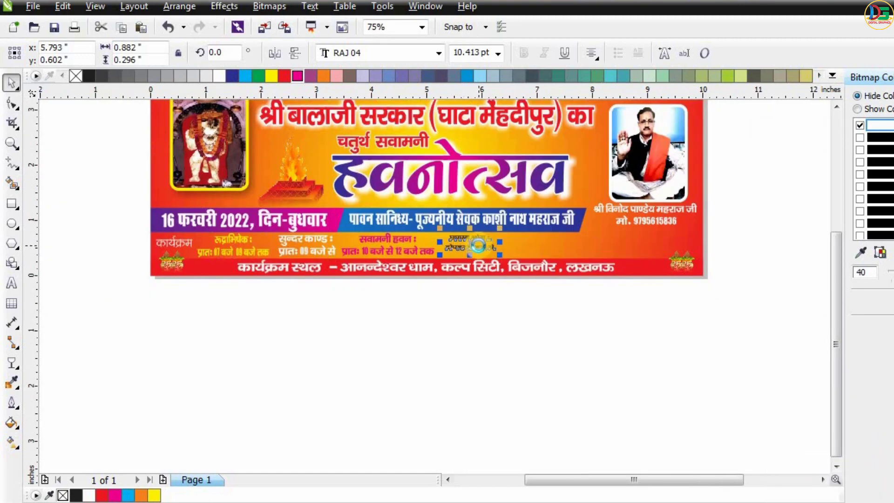
{"action": "scroll", "coordinate": [478, 246], "scroll_direction": "up", "scroll_amount": 1}
{"action": "left_click_drag", "start_coordinate": [514, 260], "coordinate": [540, 268]}
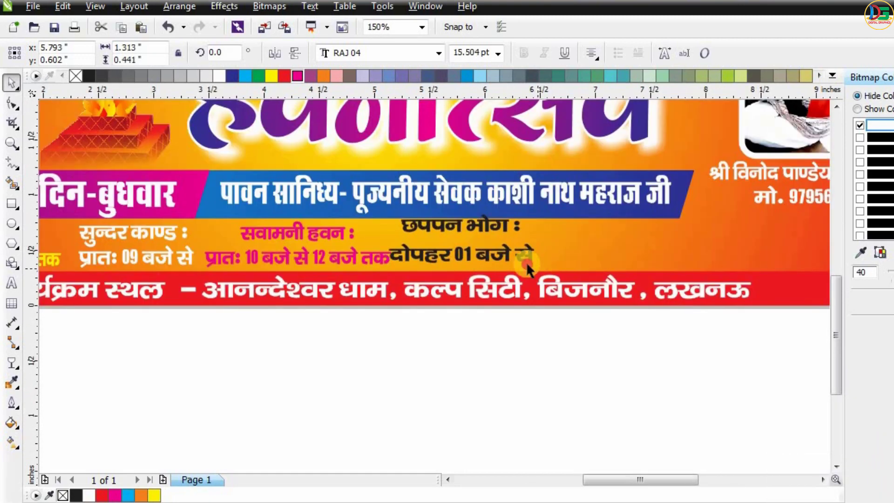
Tighten the छप्पन भोग line spacing and move the block into the orange band
{"action": "left_click", "coordinate": [14, 105]}
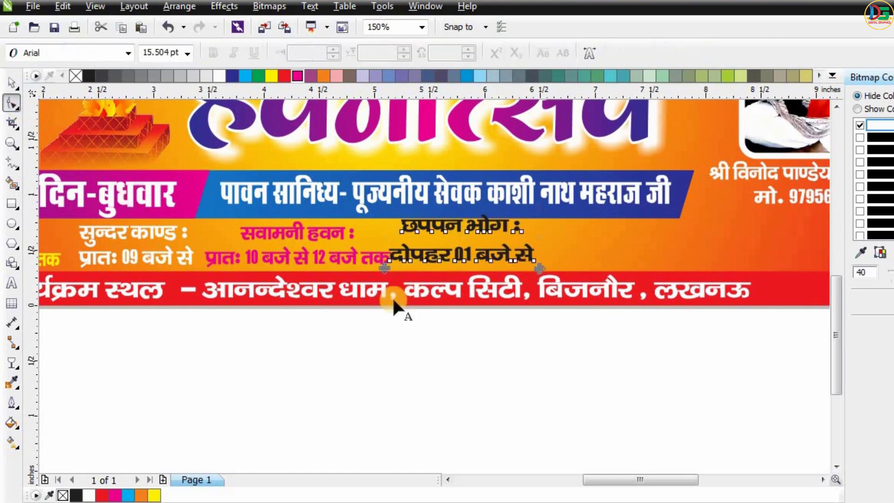
{"action": "left_click_drag", "start_coordinate": [394, 278], "coordinate": [383, 257]}
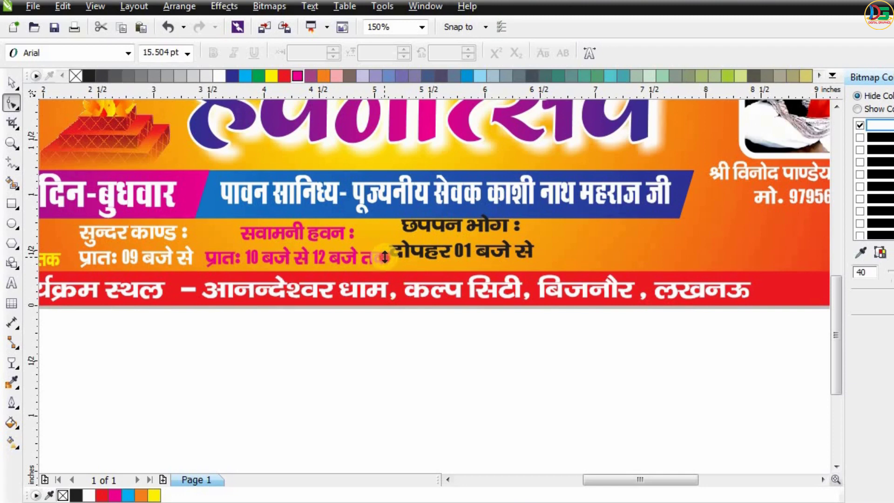
{"action": "left_click", "coordinate": [385, 256]}
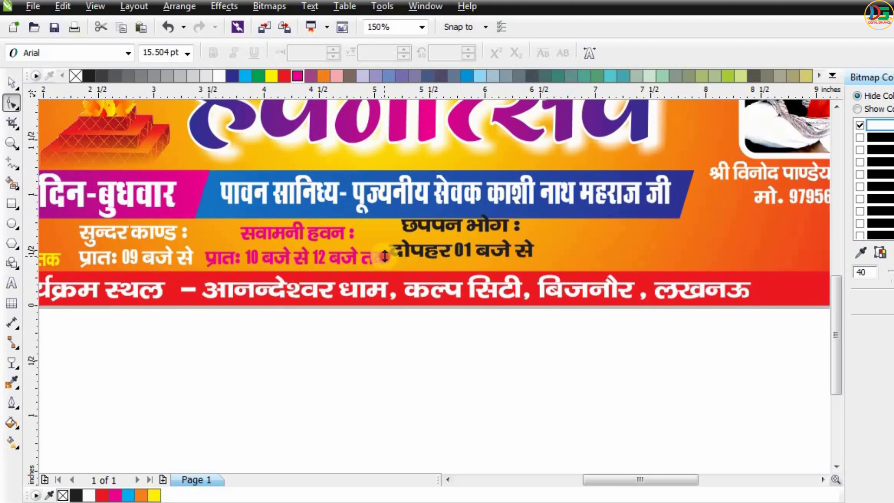
{"action": "left_click", "coordinate": [11, 82]}
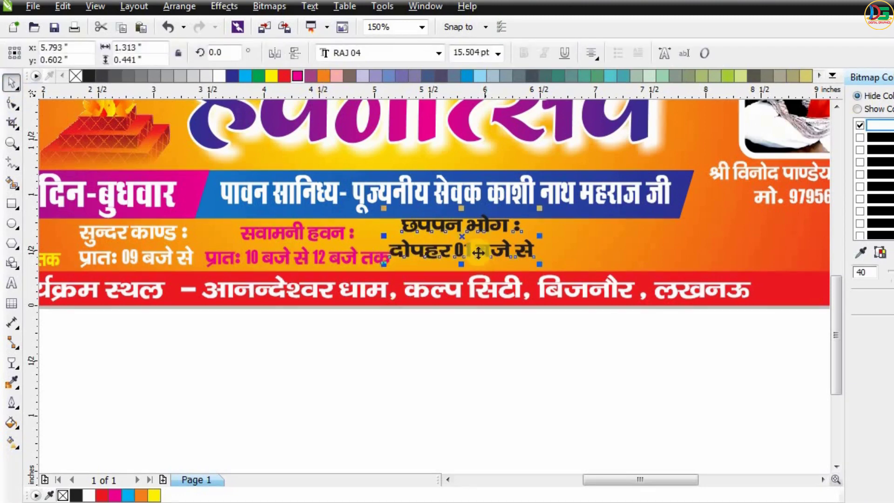
{"action": "left_click_drag", "start_coordinate": [482, 255], "coordinate": [500, 254]}
{"action": "scroll", "coordinate": [466, 236], "scroll_direction": "down", "scroll_amount": 2}
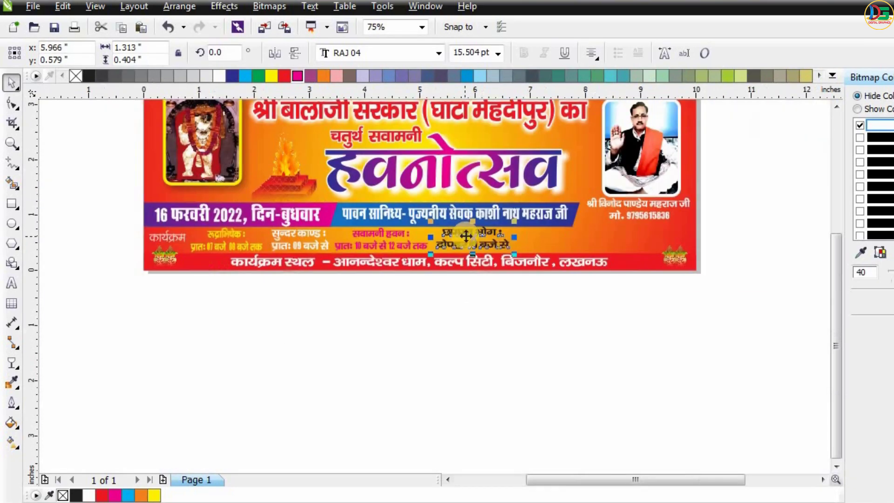
{"action": "scroll", "coordinate": [465, 235], "scroll_direction": "up", "scroll_amount": 2}
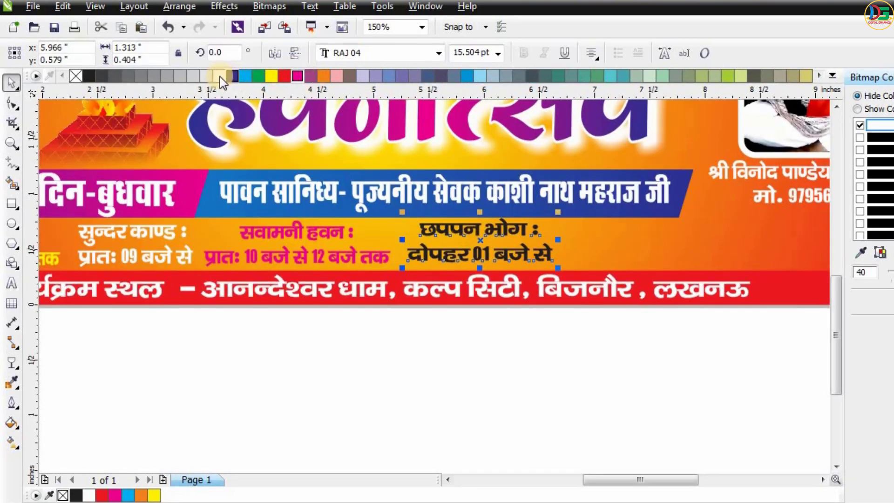
Colour the छप्पन भोग text white and deselect it
{"action": "left_click", "coordinate": [219, 76]}
{"action": "scroll", "coordinate": [404, 304], "scroll_direction": "down", "scroll_amount": 2}
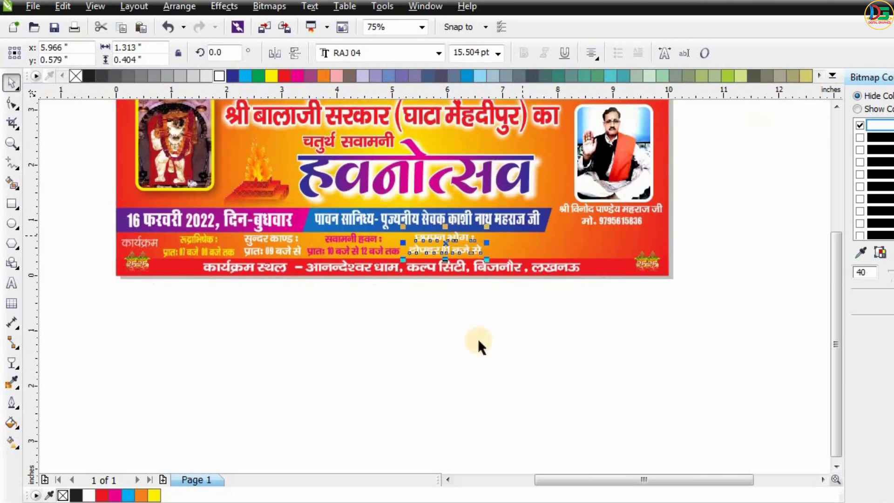
{"action": "left_click", "coordinate": [461, 345]}
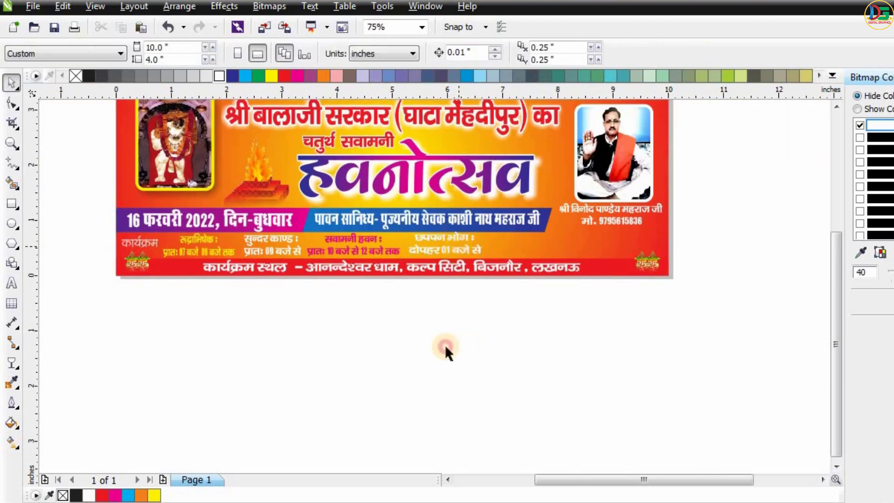
{"action": "scroll", "coordinate": [507, 241], "scroll_direction": "up", "scroll_amount": 4}
{"action": "scroll", "coordinate": [541, 259], "scroll_direction": "down", "scroll_amount": 2}
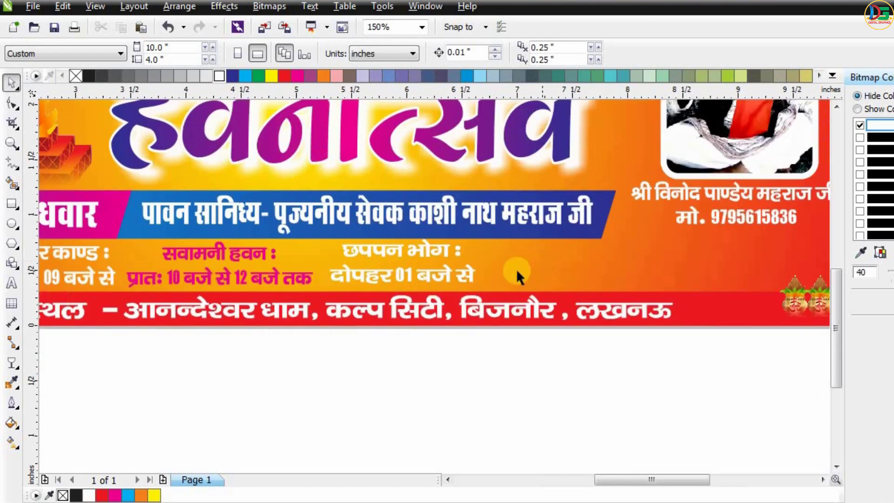
{"action": "scroll", "coordinate": [515, 273], "scroll_direction": "down", "scroll_amount": 2}
{"action": "scroll", "coordinate": [578, 282], "scroll_direction": "down", "scroll_amount": 4}
{"action": "scroll", "coordinate": [578, 281], "scroll_direction": "up", "scroll_amount": 2}
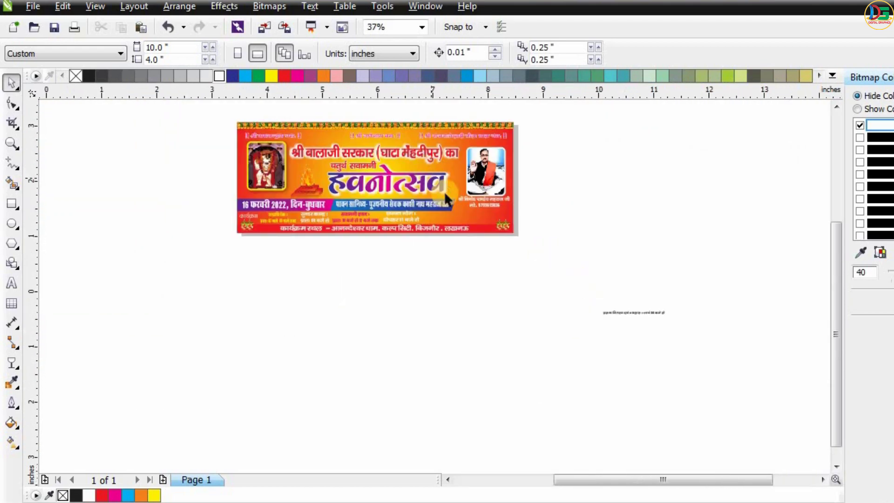
{"action": "scroll", "coordinate": [417, 150], "scroll_direction": "up", "scroll_amount": 2}
Remove the colon and split the प्रसाद वितरण एवं भण्डारा text into two centred lines
{"action": "left_click", "coordinate": [465, 341]}
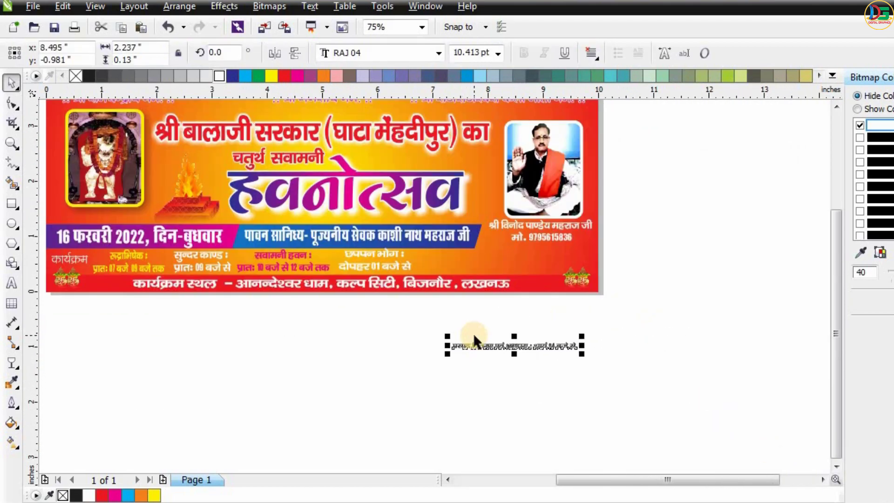
{"action": "scroll", "coordinate": [474, 334], "scroll_direction": "up", "scroll_amount": 2}
{"action": "left_click_drag", "start_coordinate": [512, 357], "coordinate": [488, 320]}
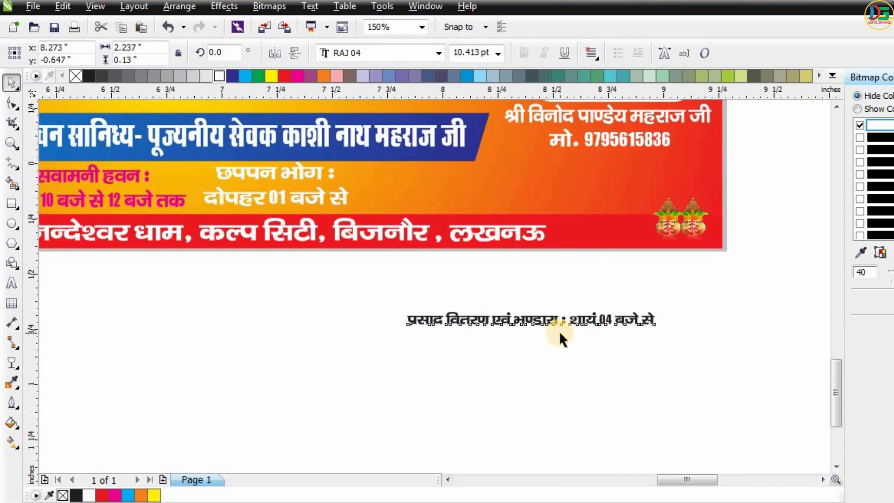
{"action": "scroll", "coordinate": [559, 331], "scroll_direction": "up", "scroll_amount": 2}
{"action": "double_click", "coordinate": [565, 309]}
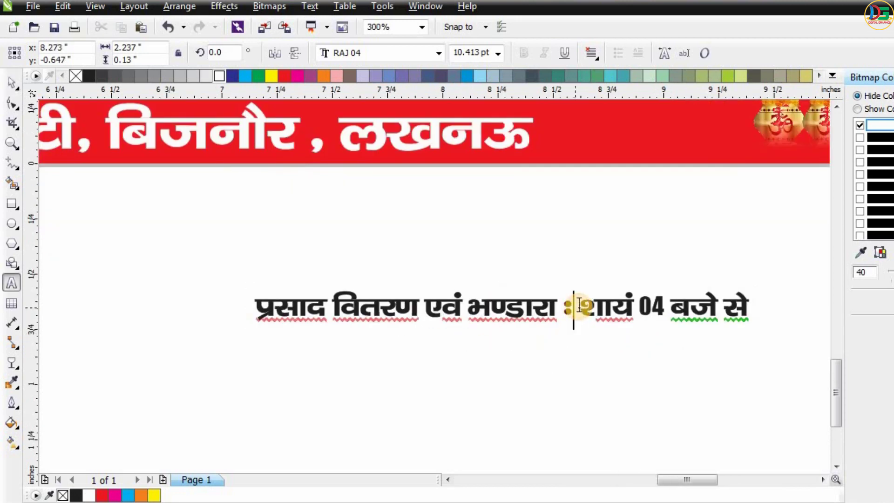
{"action": "key", "text": "BackSpace"}
{"action": "key", "text": "BackSpace"}
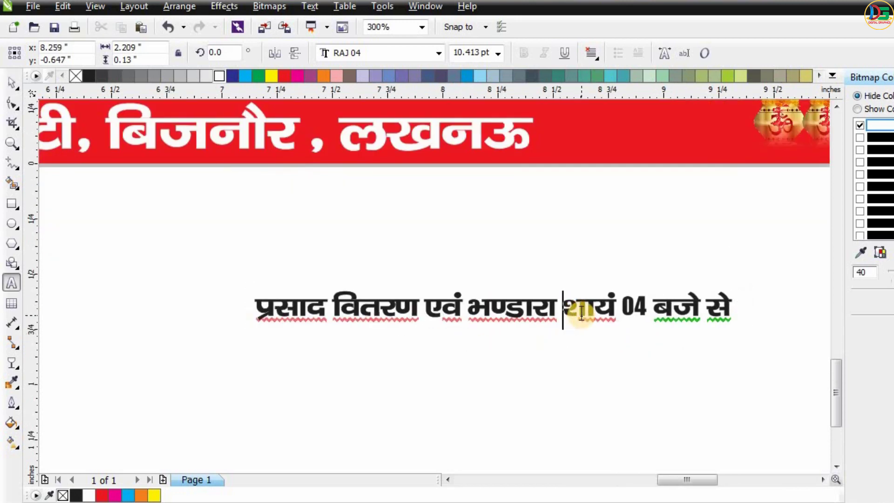
{"action": "key", "text": "Return"}
{"action": "left_click", "coordinate": [11, 82]}
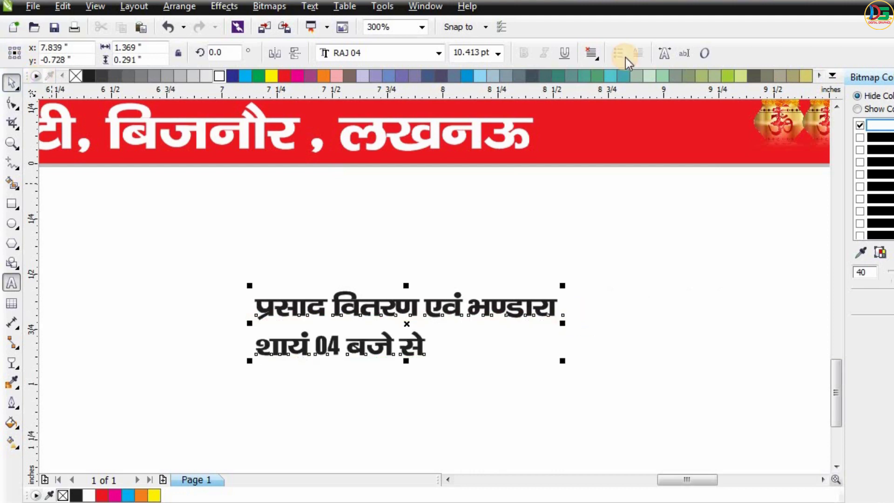
{"action": "left_click", "coordinate": [591, 60]}
{"action": "left_click", "coordinate": [603, 106]}
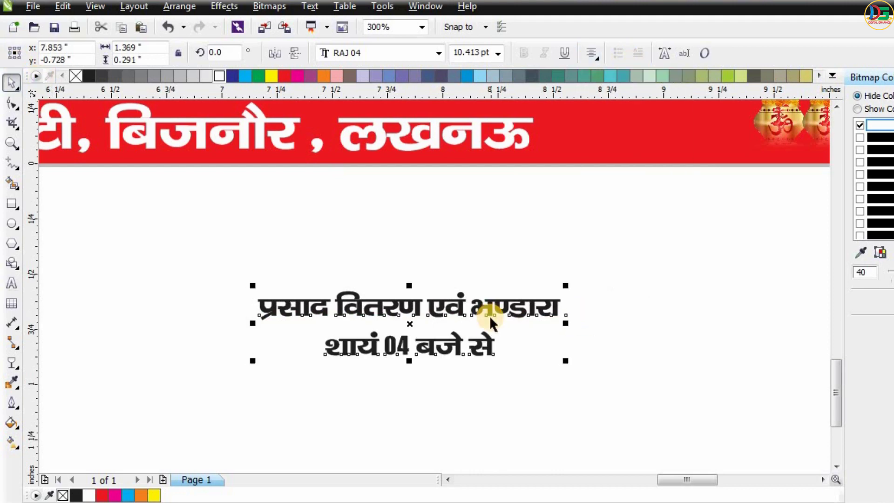
Place the प्रसाद वितरण text on the orange band beside छप्पन भोग and colour it yellow
{"action": "scroll", "coordinate": [489, 316], "scroll_direction": "down", "scroll_amount": 2}
{"action": "left_click_drag", "start_coordinate": [483, 309], "coordinate": [437, 162]}
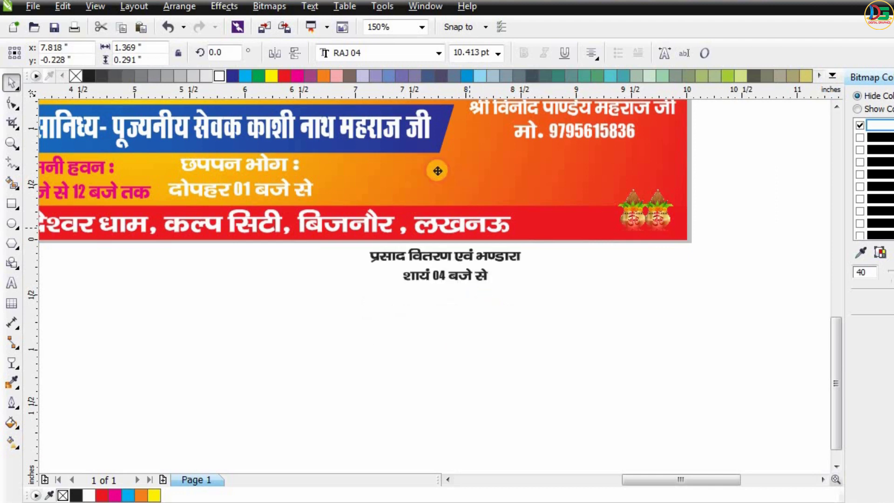
{"action": "left_click", "coordinate": [274, 76]}
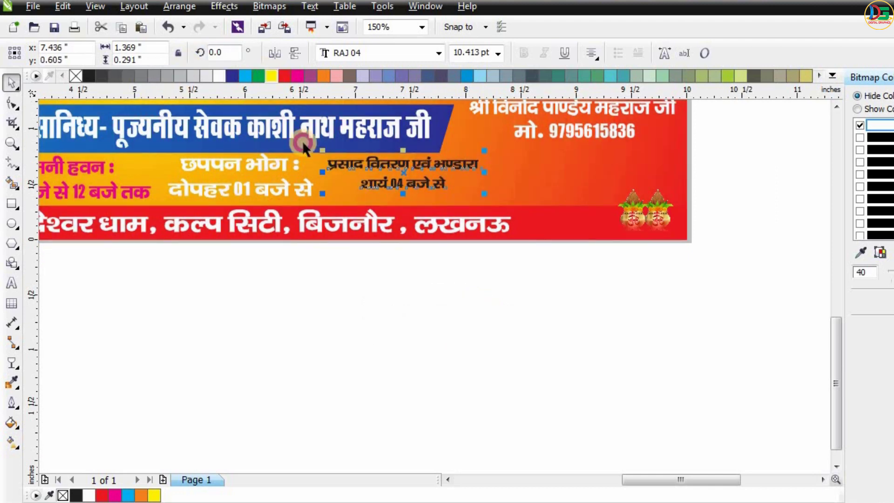
{"action": "scroll", "coordinate": [305, 144], "scroll_direction": "up", "scroll_amount": 2}
Tighten the yellow text's line spacing and nudge it slightly left
{"action": "left_click", "coordinate": [11, 103]}
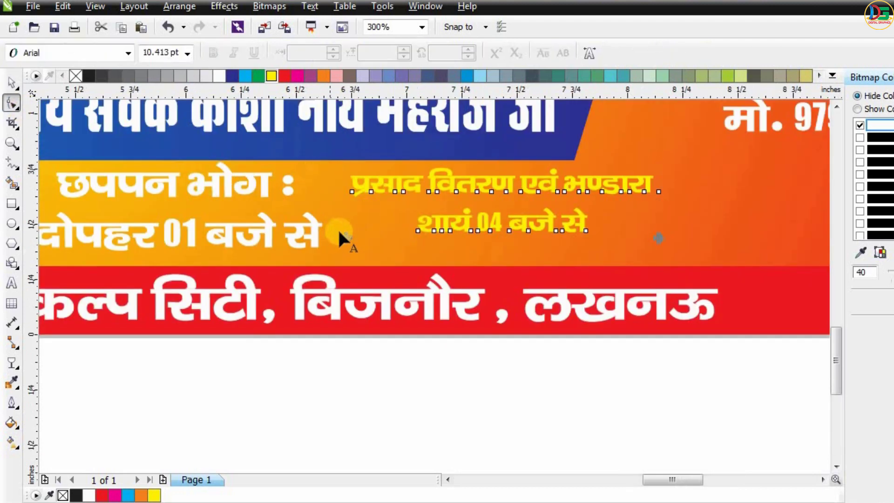
{"action": "left_click_drag", "start_coordinate": [339, 233], "coordinate": [340, 224]}
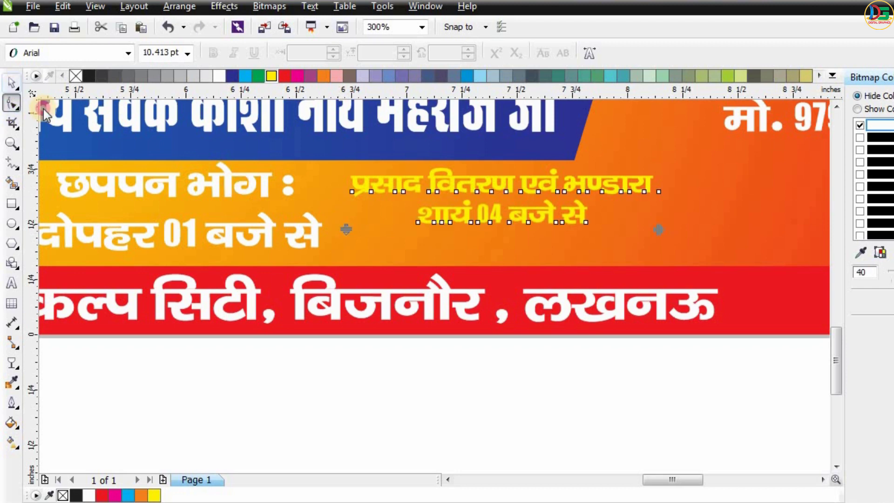
{"action": "key", "text": "space"}
{"action": "left_click", "coordinate": [497, 235]}
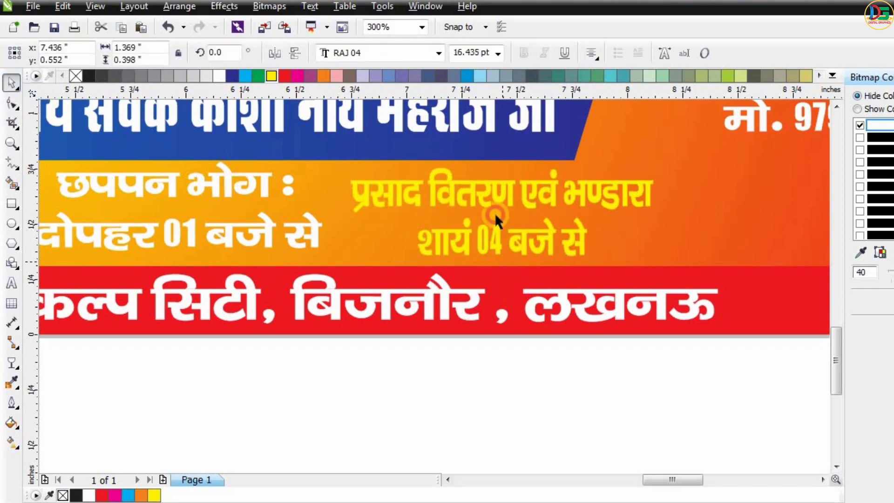
{"action": "left_click_drag", "start_coordinate": [496, 219], "coordinate": [477, 222]}
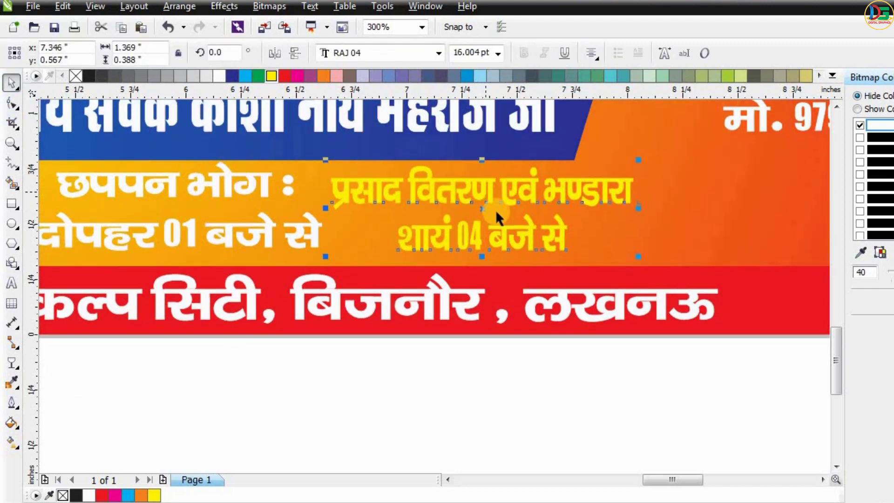
{"action": "left_click", "coordinate": [510, 348]}
{"action": "scroll", "coordinate": [536, 350], "scroll_direction": "down", "scroll_amount": 3}
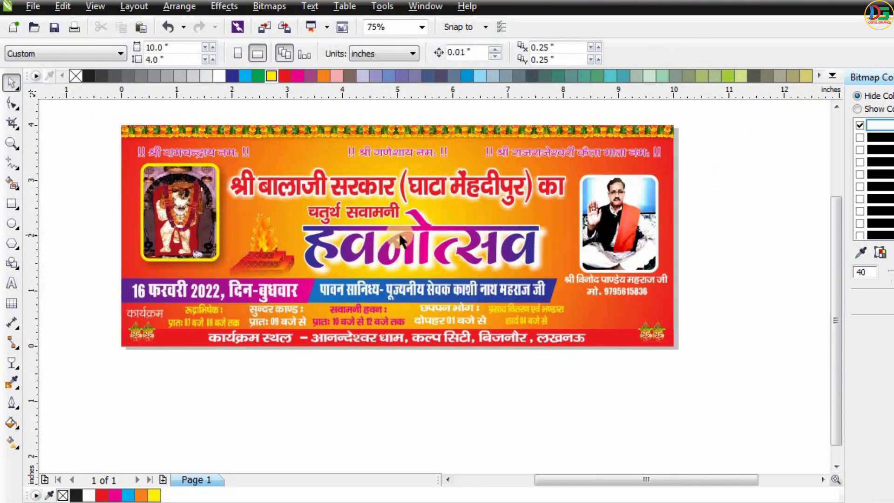
Select all the schedule texts and stretch them wider across the orange band
{"action": "scroll", "coordinate": [424, 233], "scroll_direction": "up", "scroll_amount": 1}
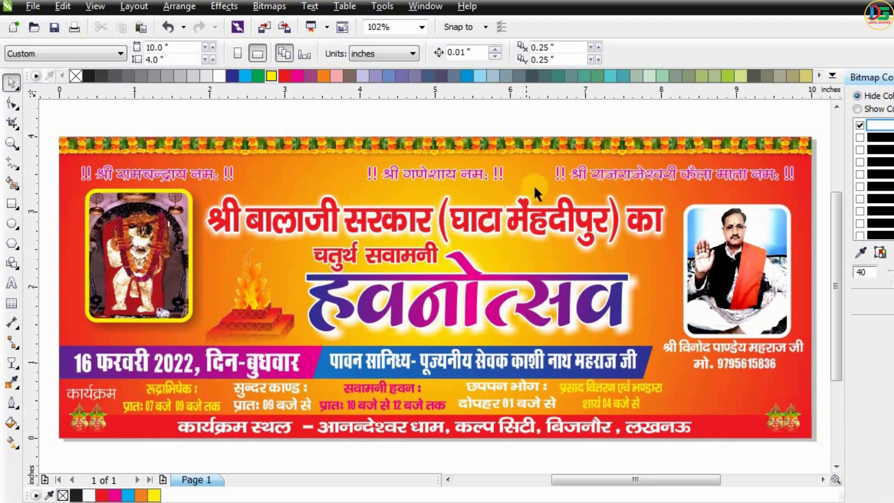
{"action": "scroll", "coordinate": [560, 185], "scroll_direction": "down", "scroll_amount": 2}
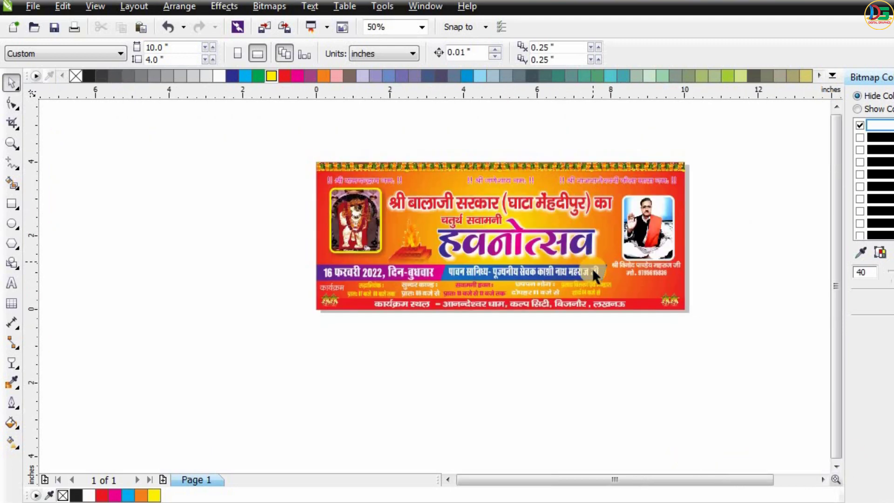
{"action": "scroll", "coordinate": [599, 290], "scroll_direction": "up", "scroll_amount": 2}
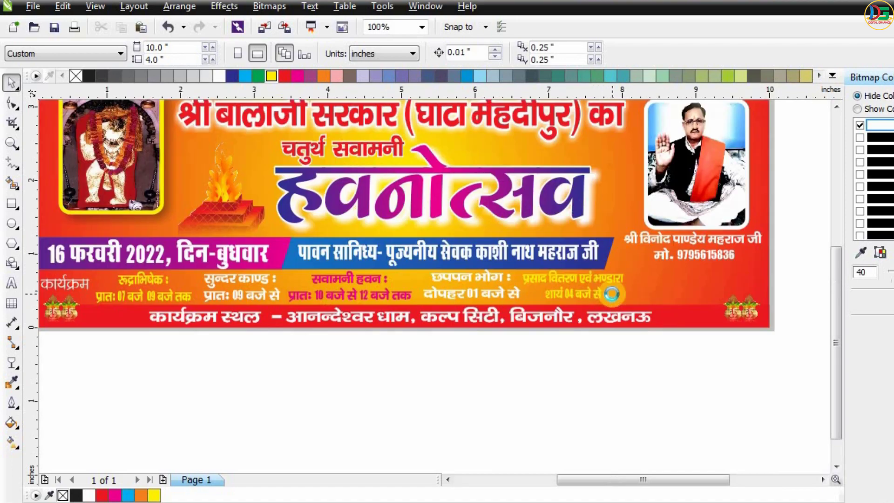
{"action": "key", "text": "shift+F4"}
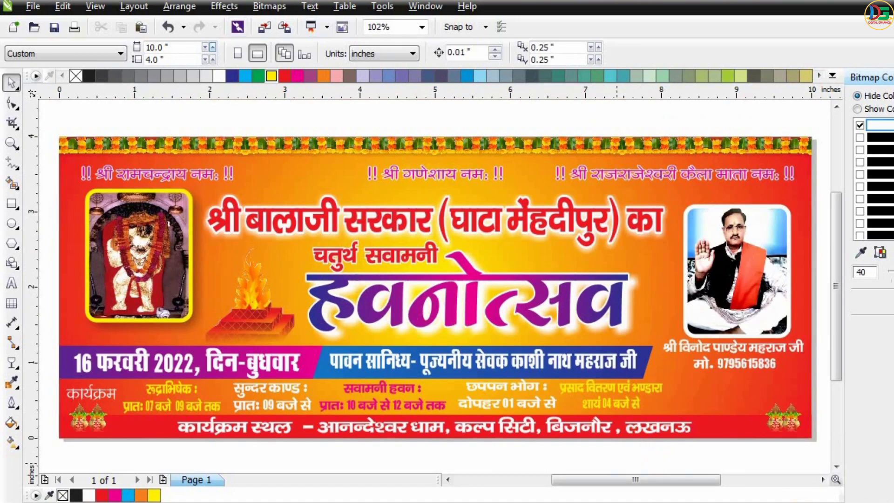
{"action": "left_click", "coordinate": [607, 392]}
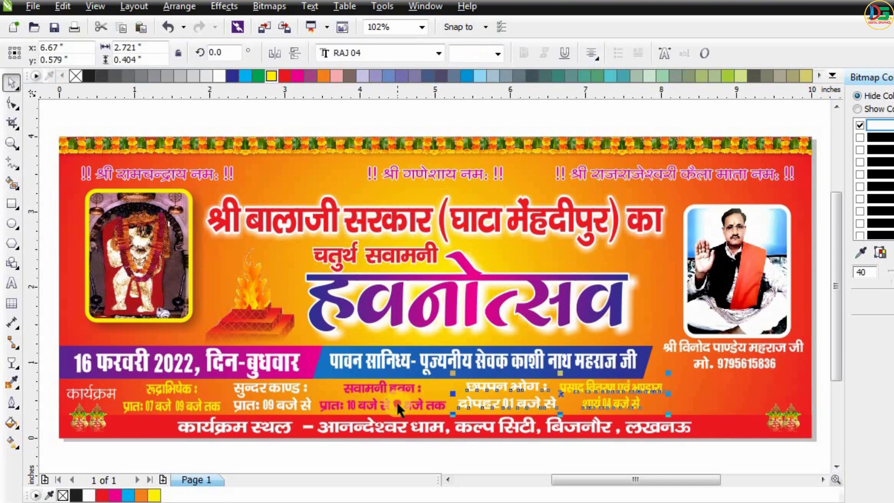
{"action": "left_click", "coordinate": [289, 387], "text": "shift"}
{"action": "left_click", "coordinate": [198, 405], "text": "shift"}
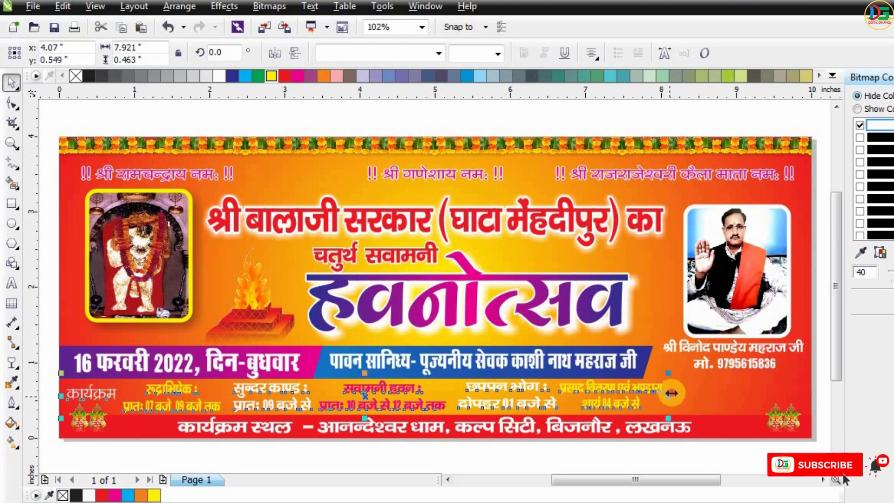
{"action": "left_click_drag", "start_coordinate": [669, 396], "coordinate": [791, 392]}
{"action": "left_click", "coordinate": [736, 461]}
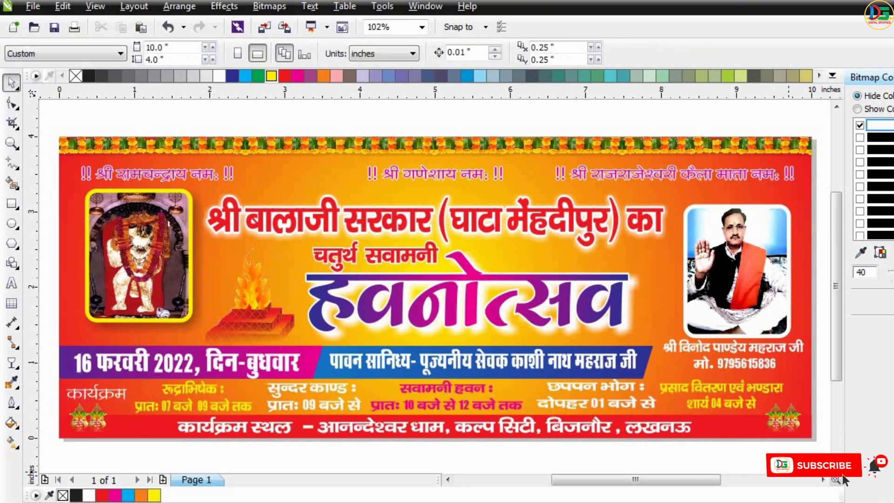